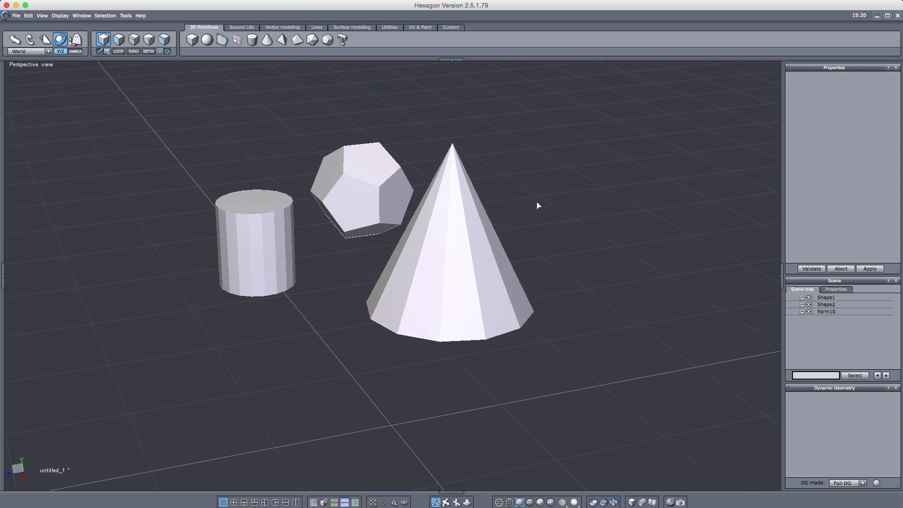
# Hide and restore the toolbars and panels with Tab, then return to the standard selection tool
pyautogui.press('Tab')
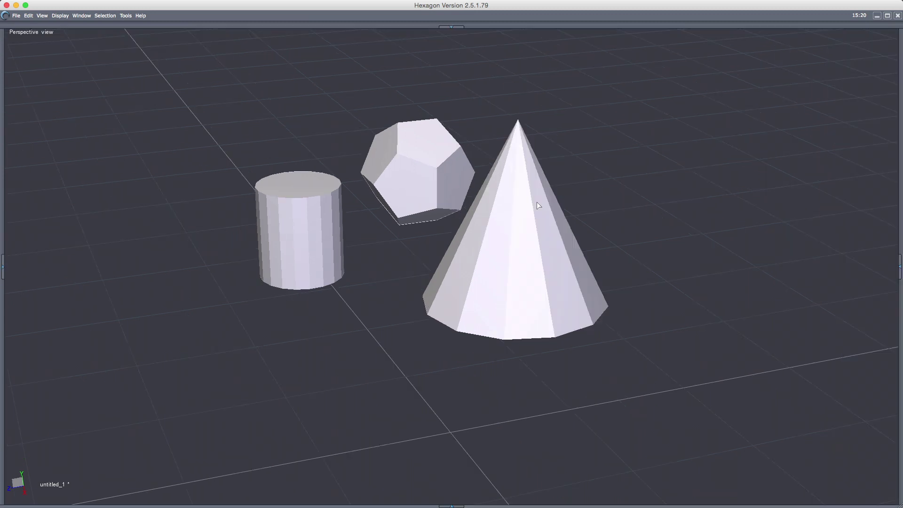
pyautogui.press('Tab')
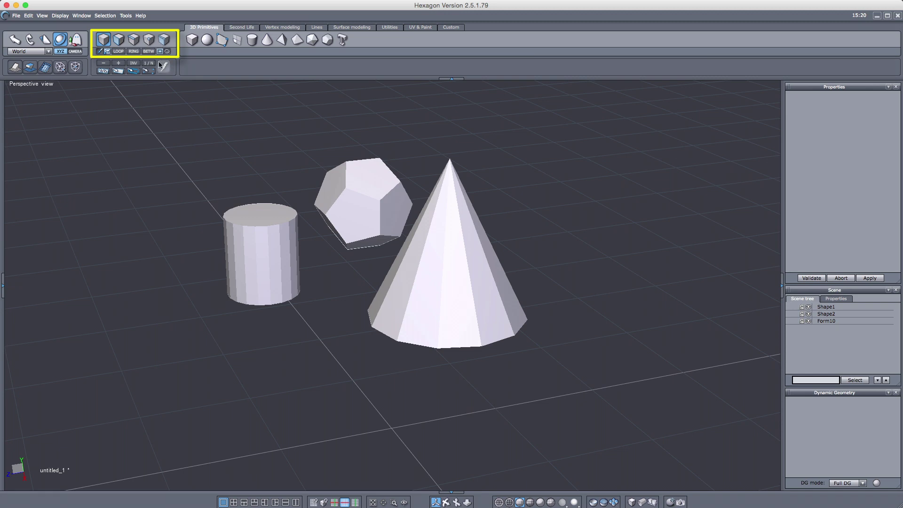
pyautogui.click(15, 40)
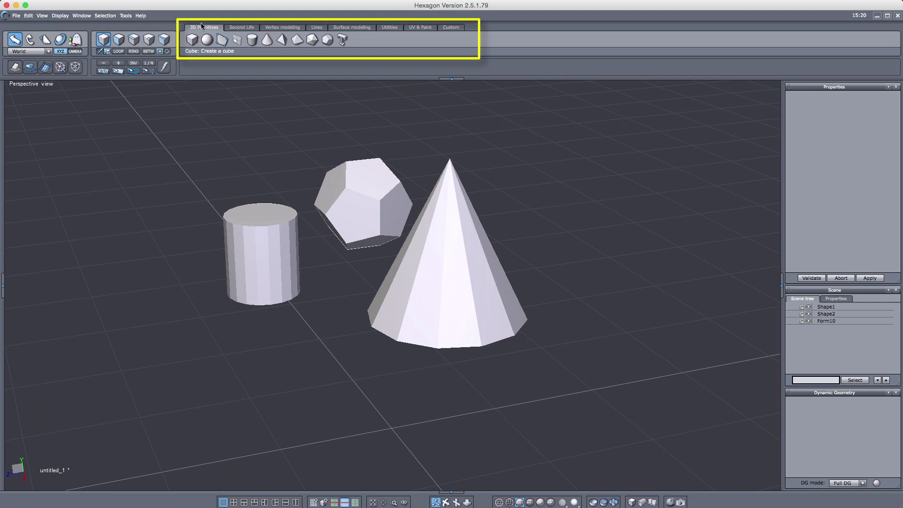
# Browse the Vertex modeling, line, surface, utility, UV/paint and Custom tool sets, ending on 3D Primitives
pyautogui.click(281, 28)
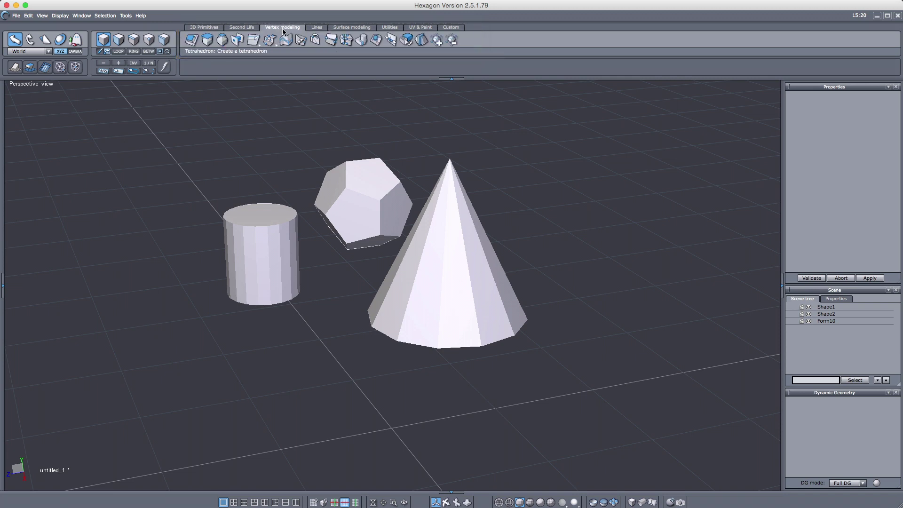
pyautogui.click(318, 27)
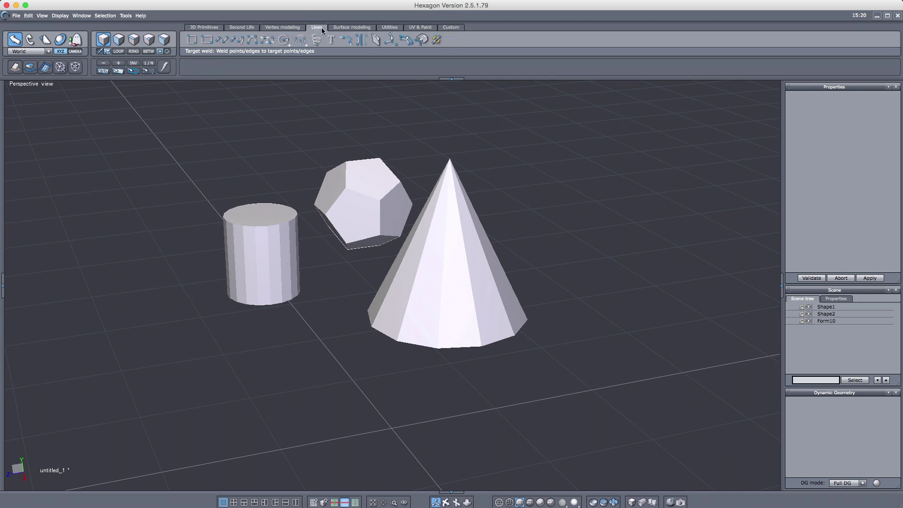
pyautogui.click(353, 29)
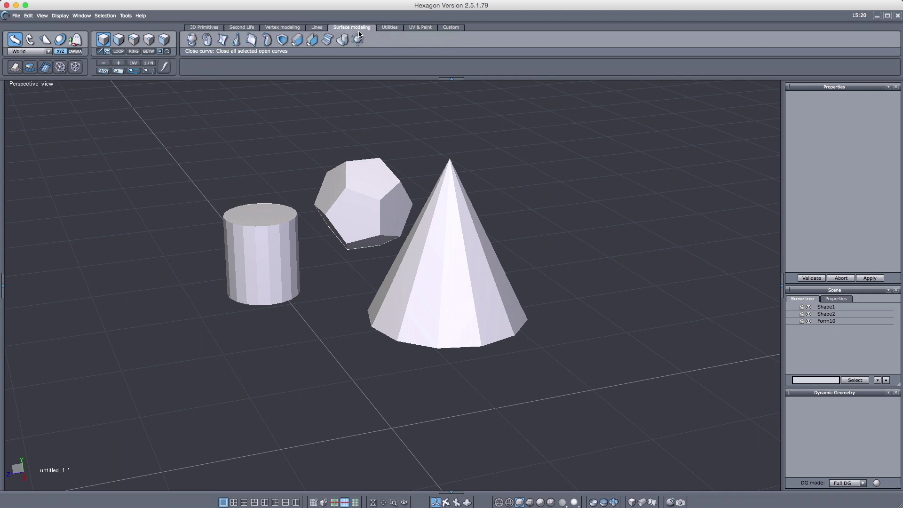
pyautogui.click(391, 28)
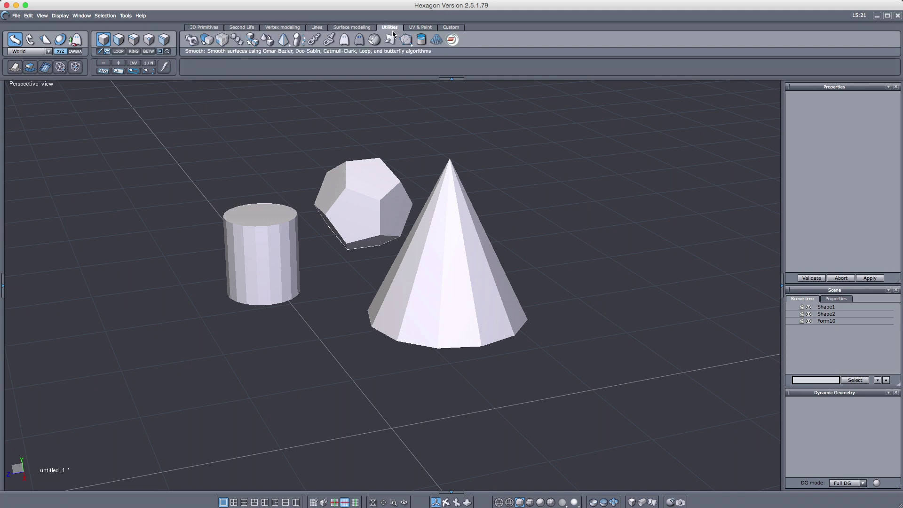
pyautogui.click(424, 27)
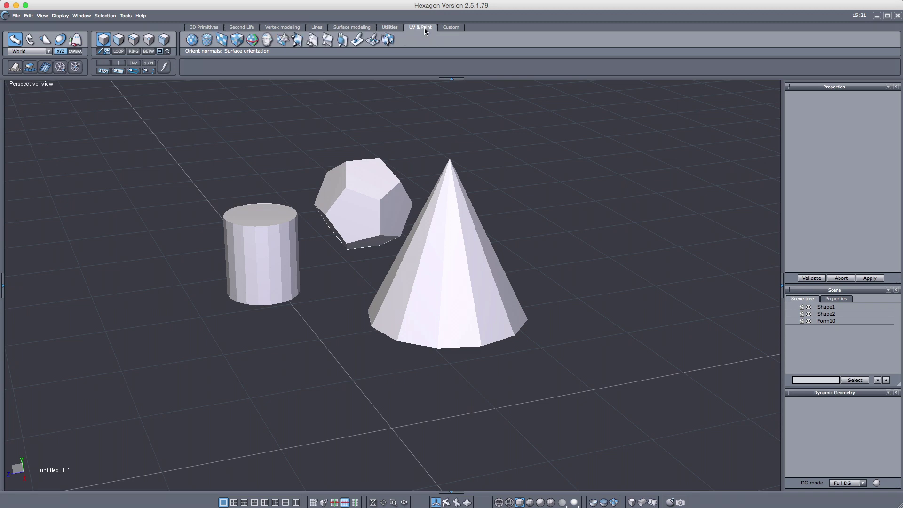
pyautogui.click(450, 27)
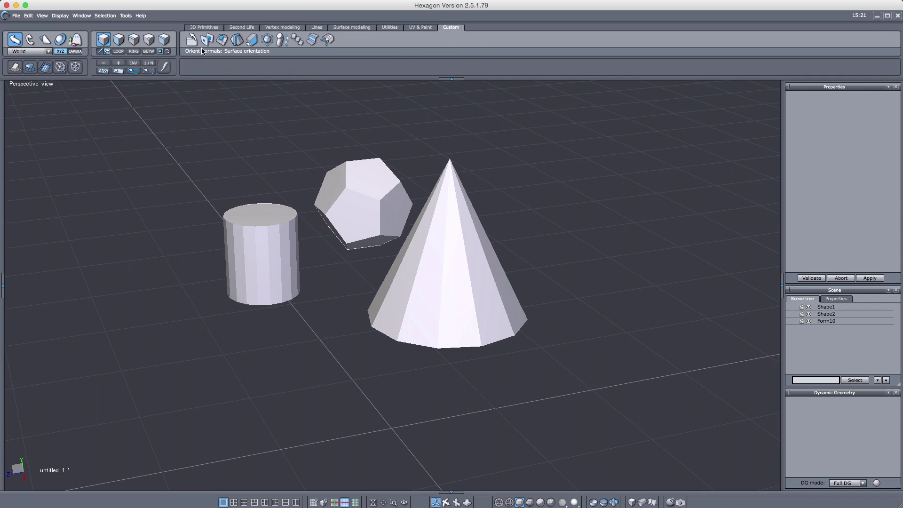
pyautogui.click(204, 28)
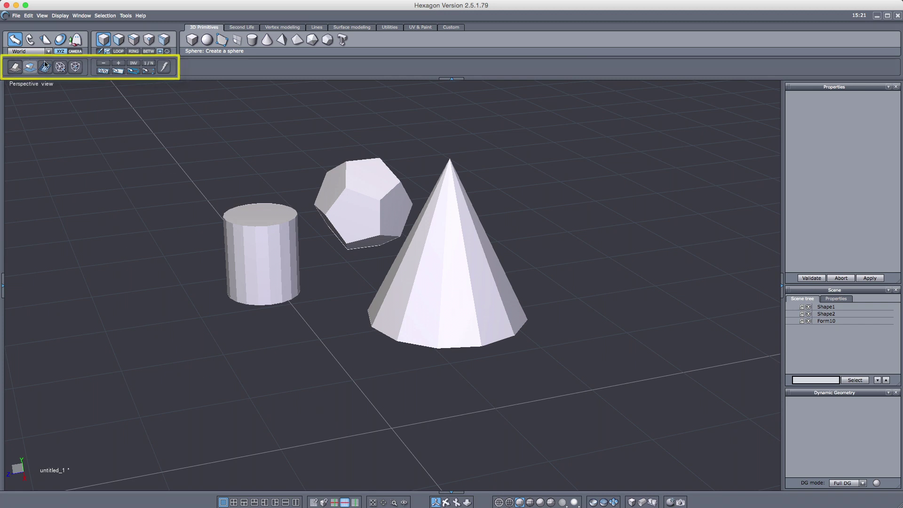
pyautogui.click(449, 81)
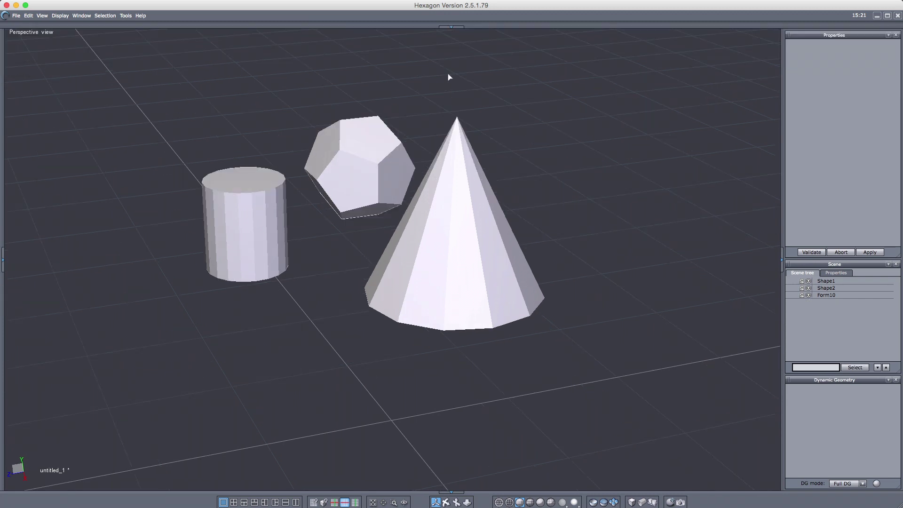
pyautogui.click(452, 29)
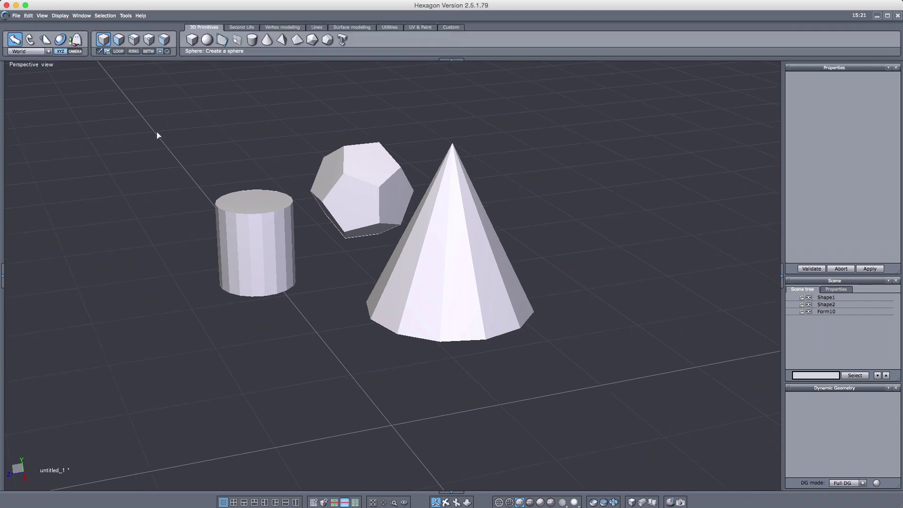
pyautogui.click(3, 276)
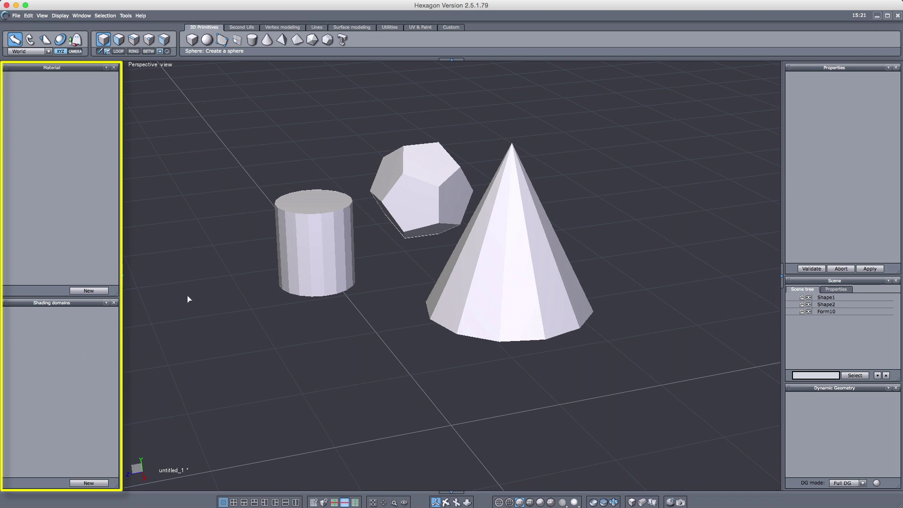
pyautogui.click(121, 277)
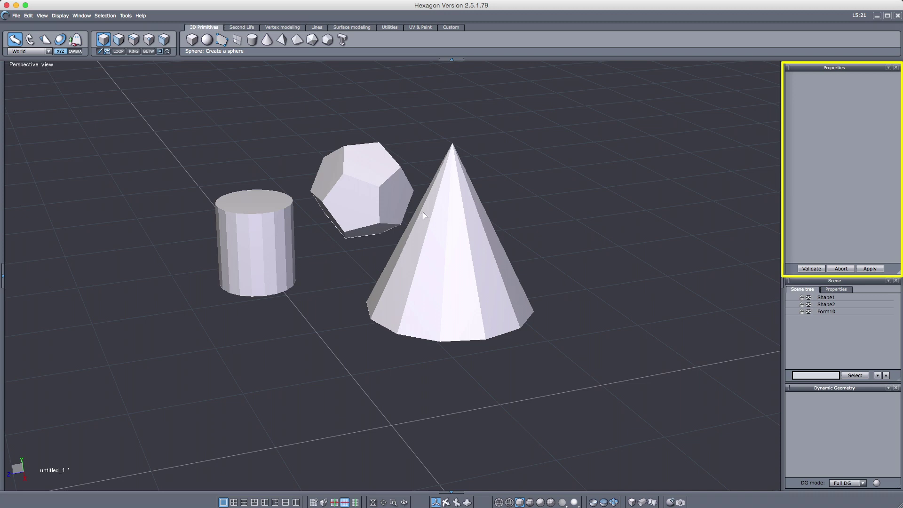
pyautogui.click(486, 247)
pyautogui.keyDown('shift'); pyautogui.click(377, 202); pyautogui.keyUp('shift')
pyautogui.keyDown('shift'); pyautogui.click(254, 242); pyautogui.keyUp('shift')
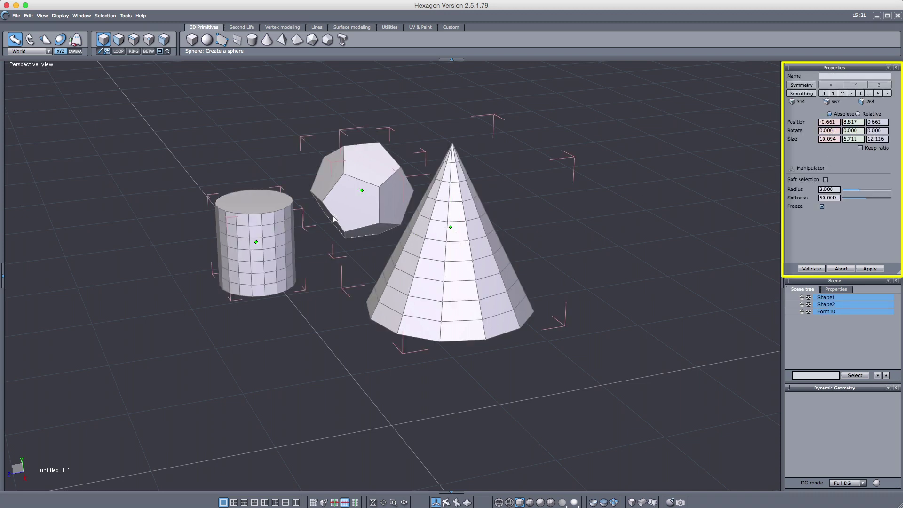
pyautogui.click(495, 293)
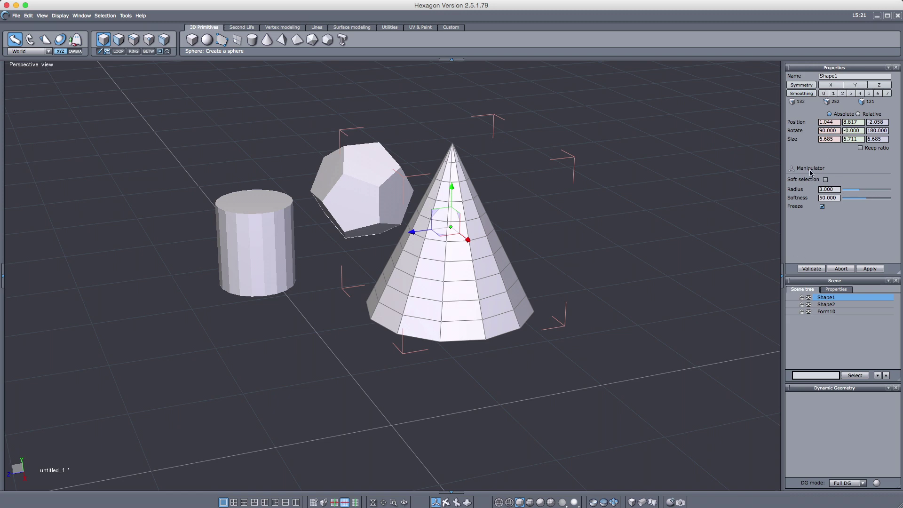
pyautogui.click(830, 305)
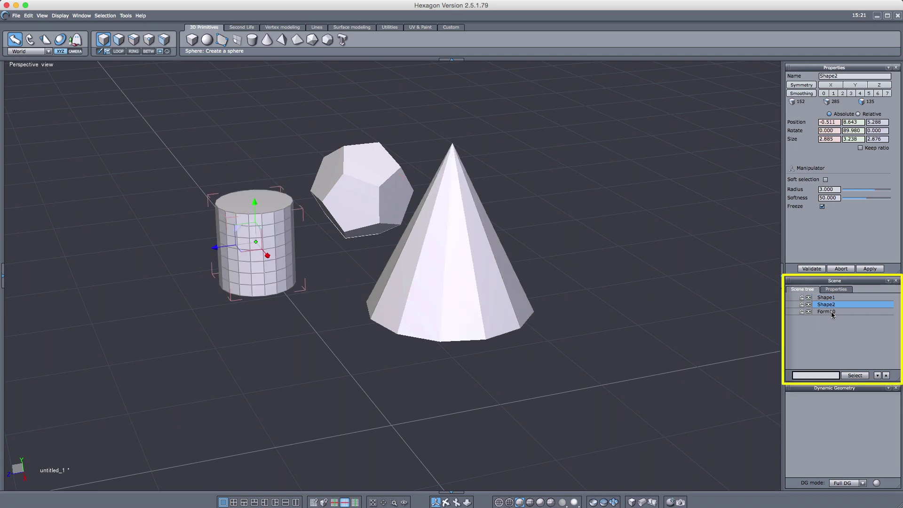
pyautogui.click(830, 312)
pyautogui.click(832, 304)
pyautogui.click(832, 297)
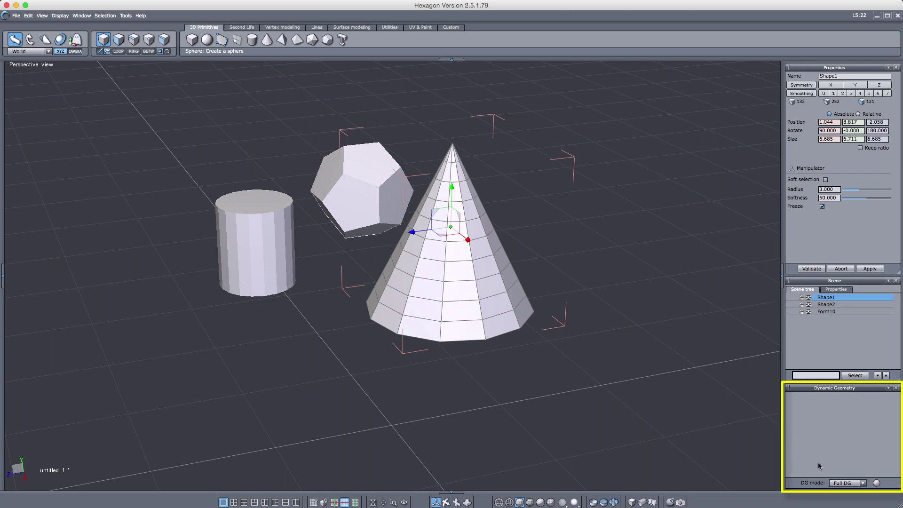
pyautogui.press('Down')
pyautogui.click(246, 377)
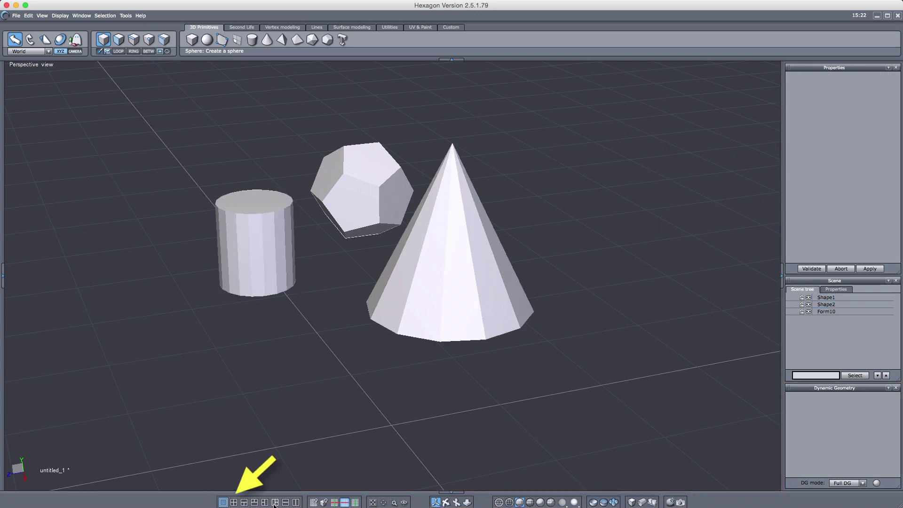
# Try the quad-view and single perspective layouts and look at the snapping options
pyautogui.click(233, 502)
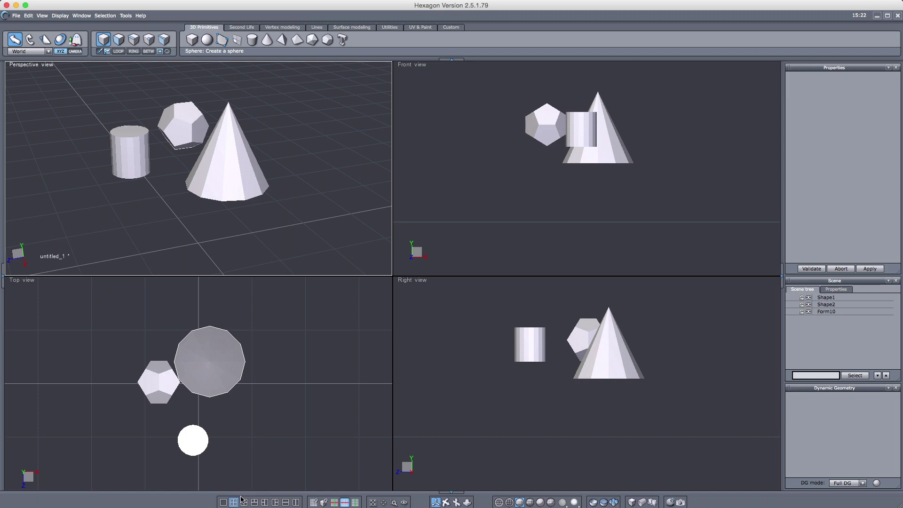
pyautogui.click(223, 503)
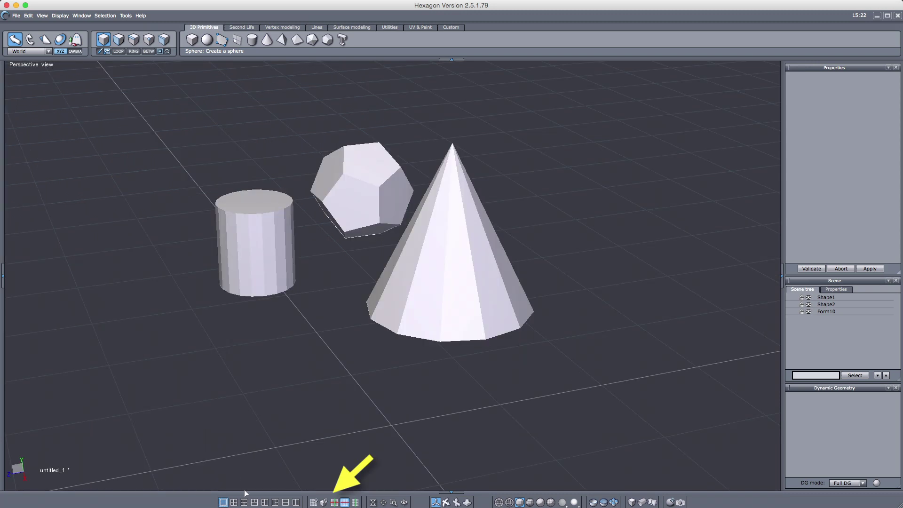
pyautogui.click(324, 503)
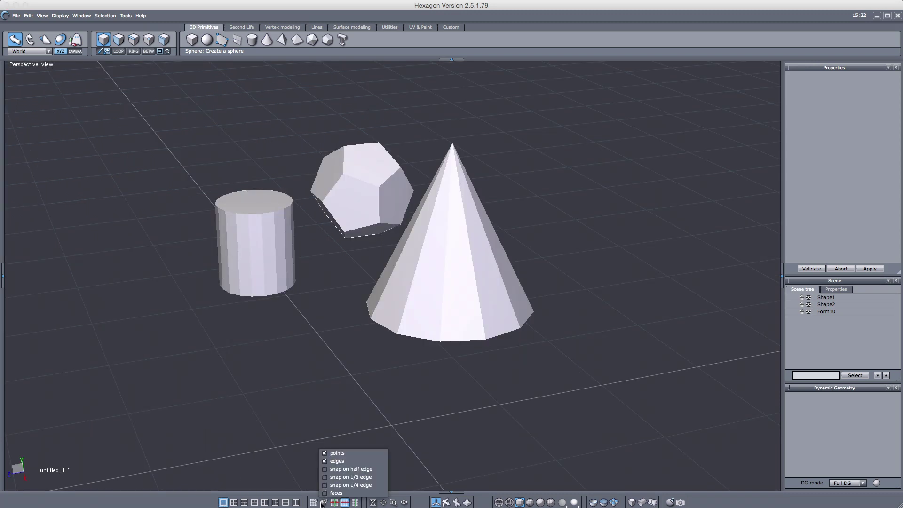
pyautogui.click(306, 475)
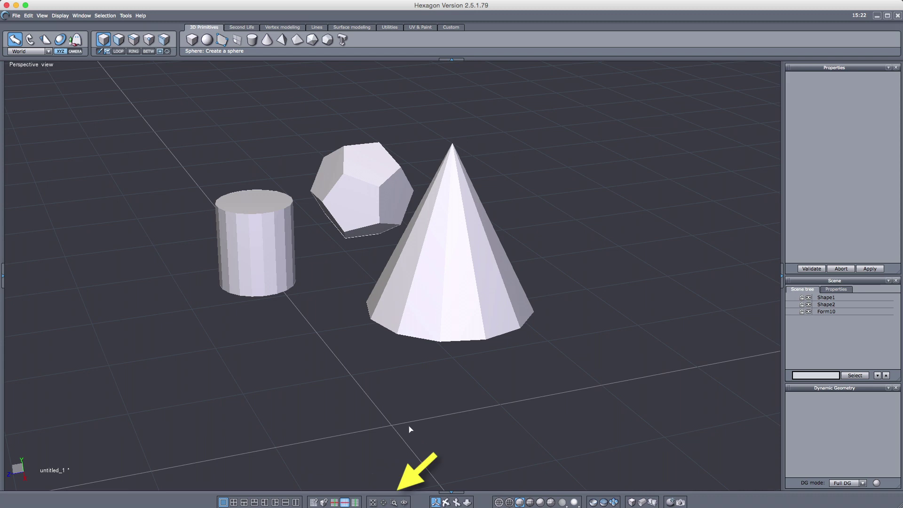
# Orbit, frame all three objects, and set the view point on the cylinder top
pyautogui.moveTo(408, 421); pyautogui.dragTo(365, 433, button='middle')
pyautogui.click(374, 502)
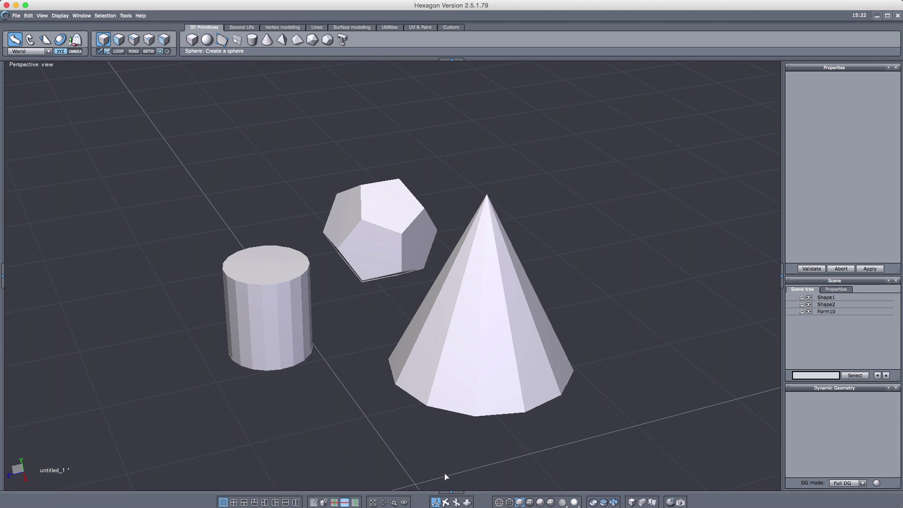
pyautogui.click(404, 503)
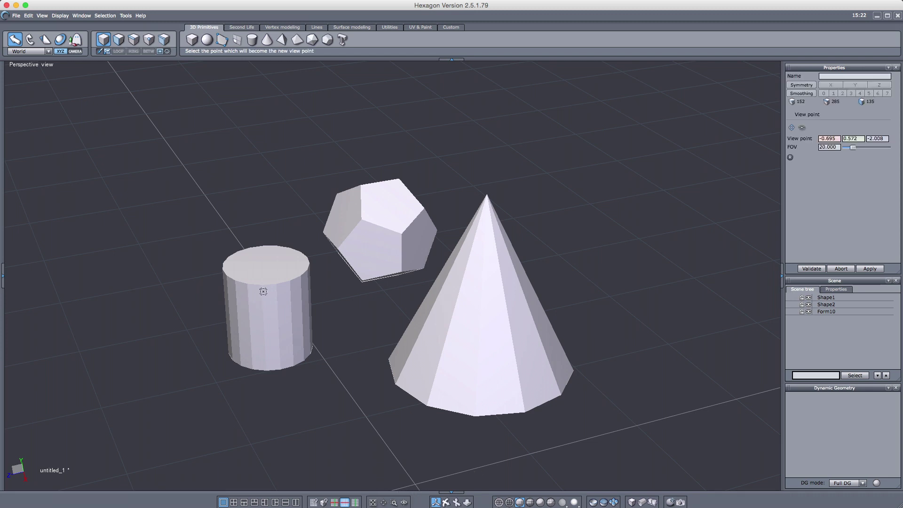
pyautogui.click(246, 279)
# Orbit until the cylinder sits in front of the dodecahedron, then return to object selection
pyautogui.moveTo(270, 316); pyautogui.dragTo(507, 327, button='middle')
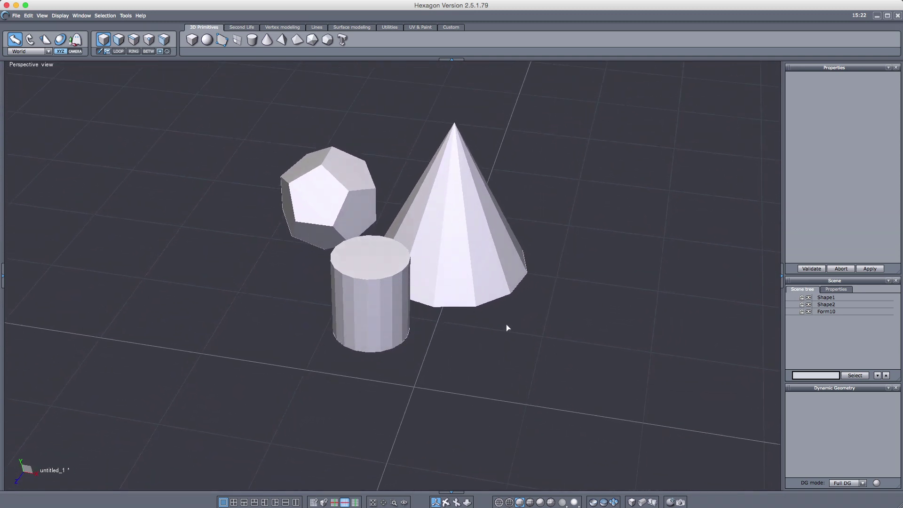
pyautogui.moveTo(447, 504); pyautogui.dragTo(456, 494)
pyautogui.click(456, 502)
pyautogui.moveTo(464, 298); pyautogui.dragTo(451, 335)
pyautogui.click(436, 501)
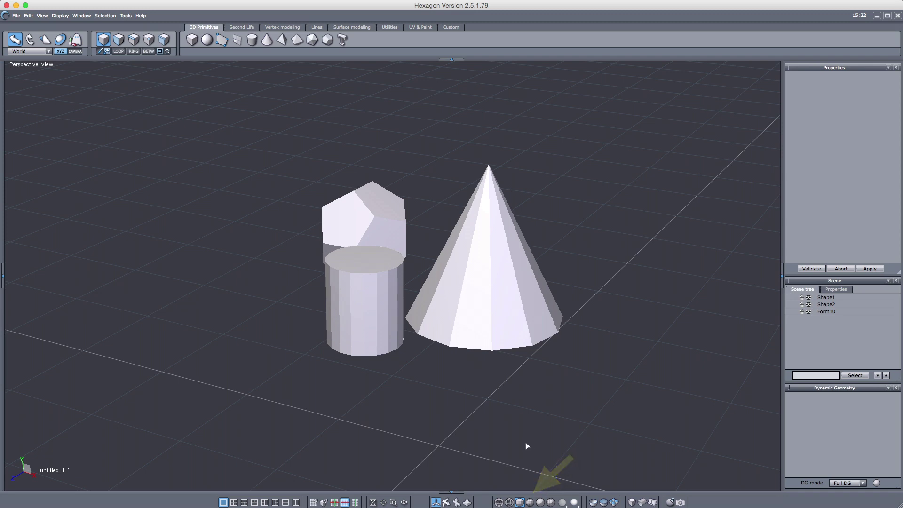
# Cycle through wireframe, smooth and faceted shading modes, settling on flat faceted shading
pyautogui.click(500, 502)
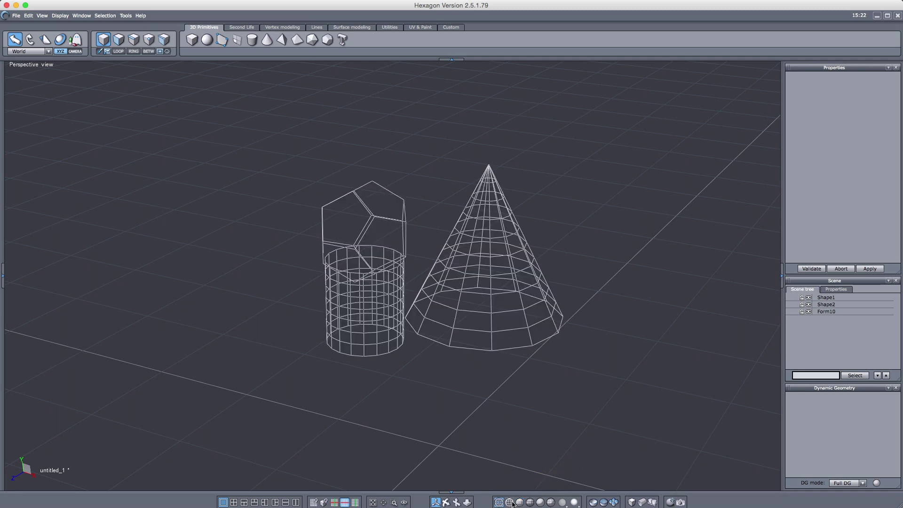
pyautogui.click(510, 502)
pyautogui.click(520, 502)
pyautogui.click(531, 502)
pyautogui.click(541, 503)
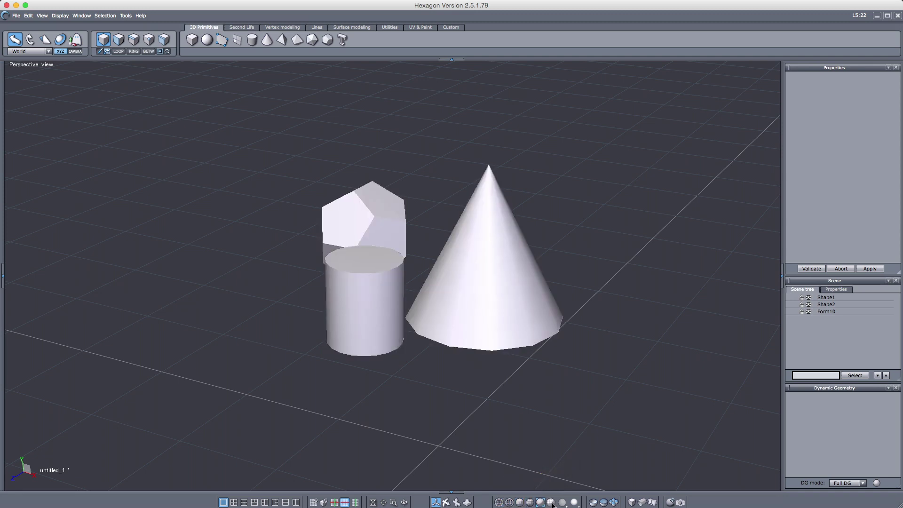
pyautogui.click(551, 502)
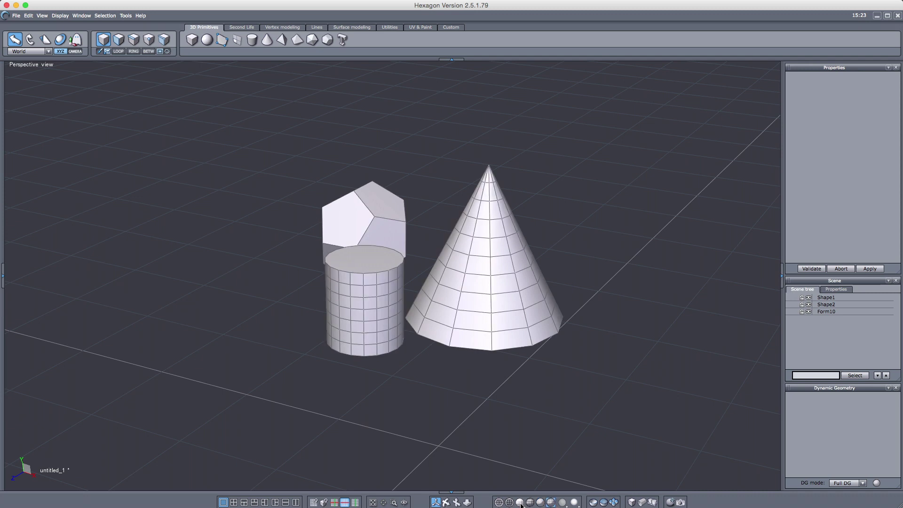
pyautogui.click(540, 503)
pyautogui.click(530, 502)
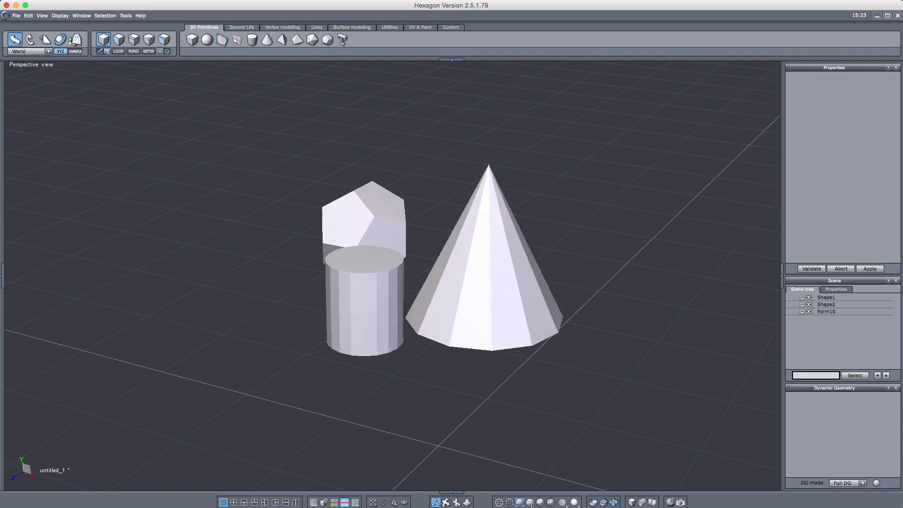
pyautogui.click(540, 503)
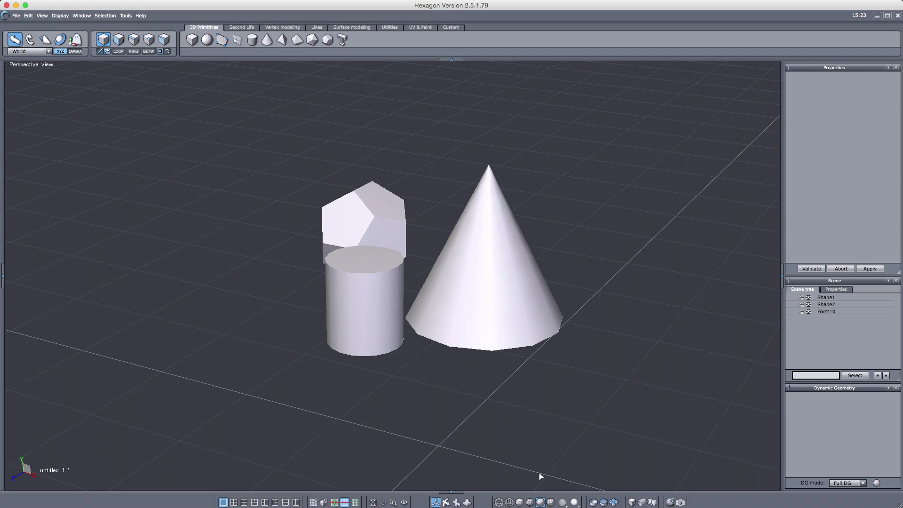
pyautogui.click(520, 502)
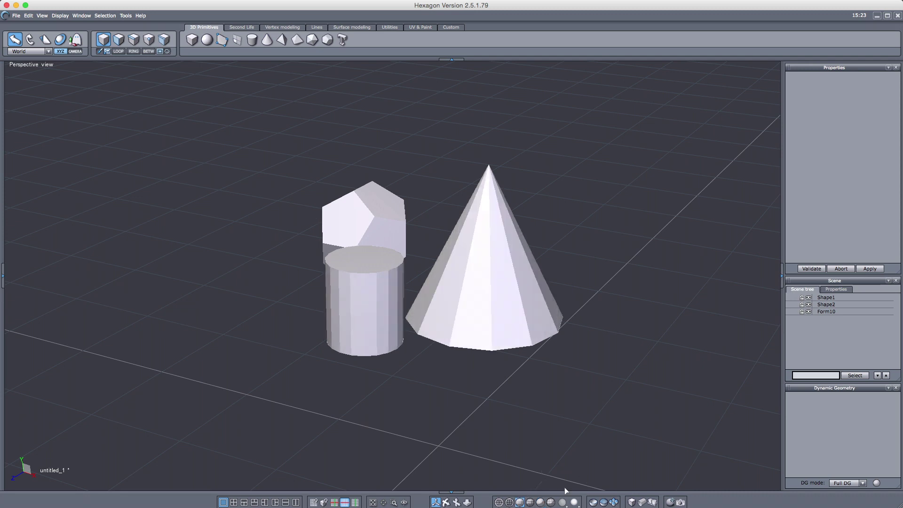
# Try multicoloured and grey shading from the flyout, ending with brighter, glossier lighting
pyautogui.moveTo(563, 503); pyautogui.dragTo(566, 435)
pyautogui.moveTo(563, 502); pyautogui.dragTo(561, 461)
pyautogui.moveTo(566, 505)
pyautogui.mouseDown()
pyautogui.moveTo(562, 426)
pyautogui.moveTo(563, 495)
pyautogui.moveTo(576, 500)
pyautogui.moveTo(574, 487)
pyautogui.mouseUp()
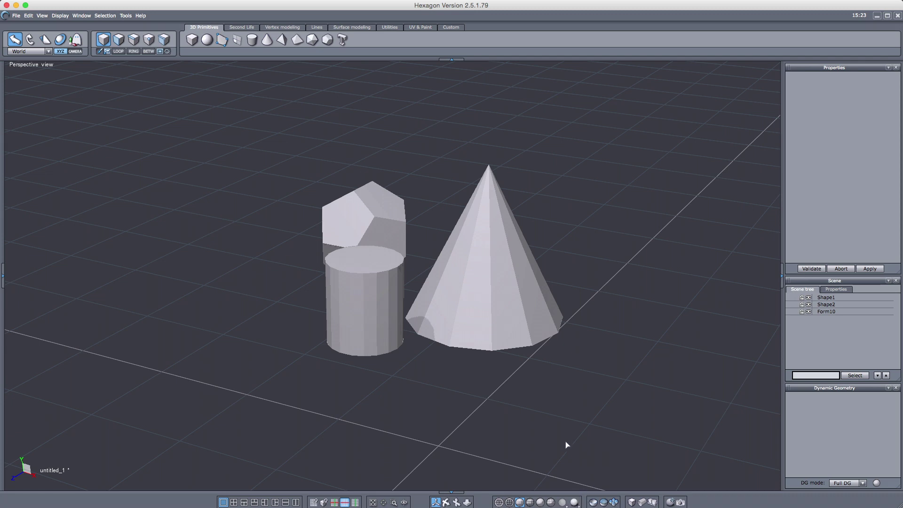
pyautogui.moveTo(571, 498); pyautogui.dragTo(575, 491)
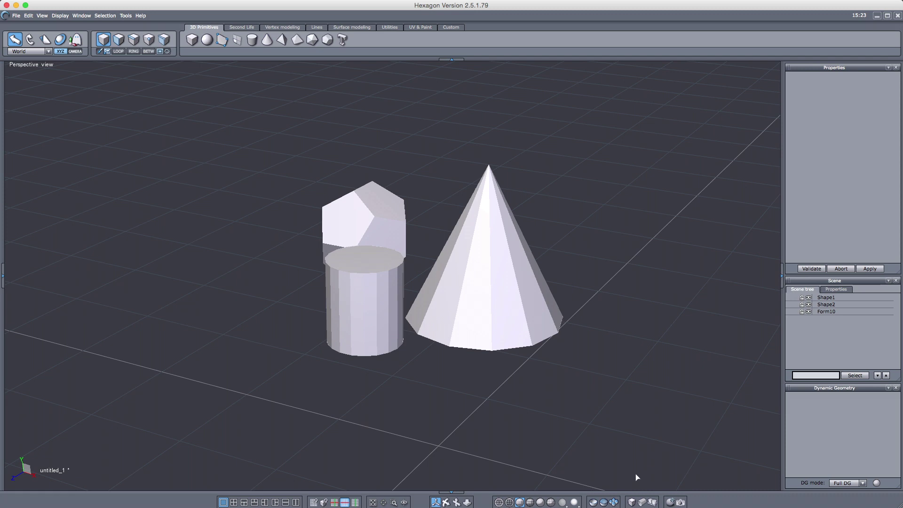
# Select the cone, display it transparent with wireframe, and switch the viewport to orthographic
pyautogui.click(119, 39)
pyautogui.click(476, 305)
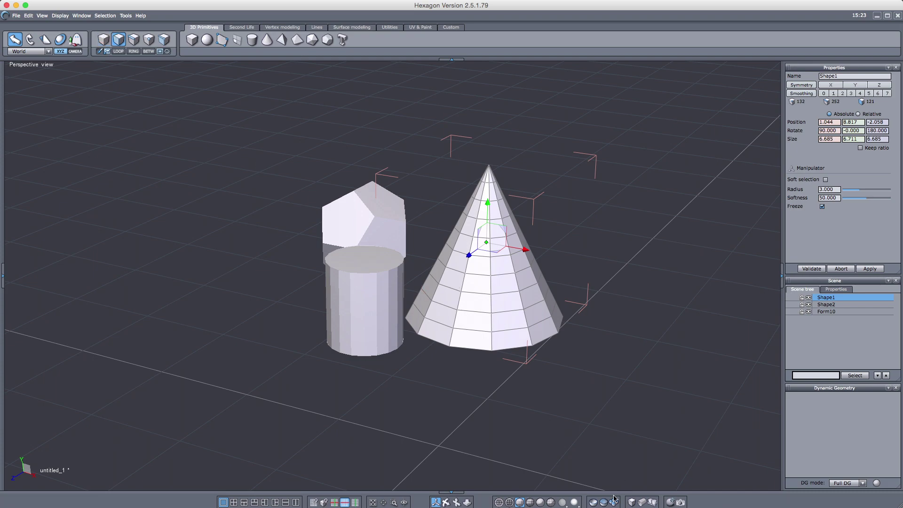
pyautogui.click(632, 502)
pyautogui.moveTo(574, 450); pyautogui.dragTo(525, 397, button='middle')
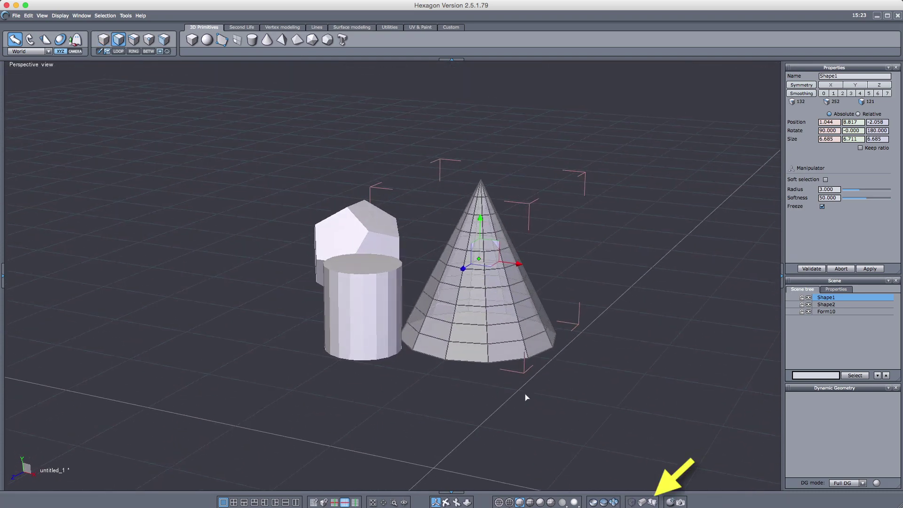
pyautogui.click(654, 502)
# Make the cone opaque again and dismiss the ambient occlusion not-supported warning
pyautogui.moveTo(572, 432); pyautogui.dragTo(541, 437, button='middle')
pyautogui.click(632, 503)
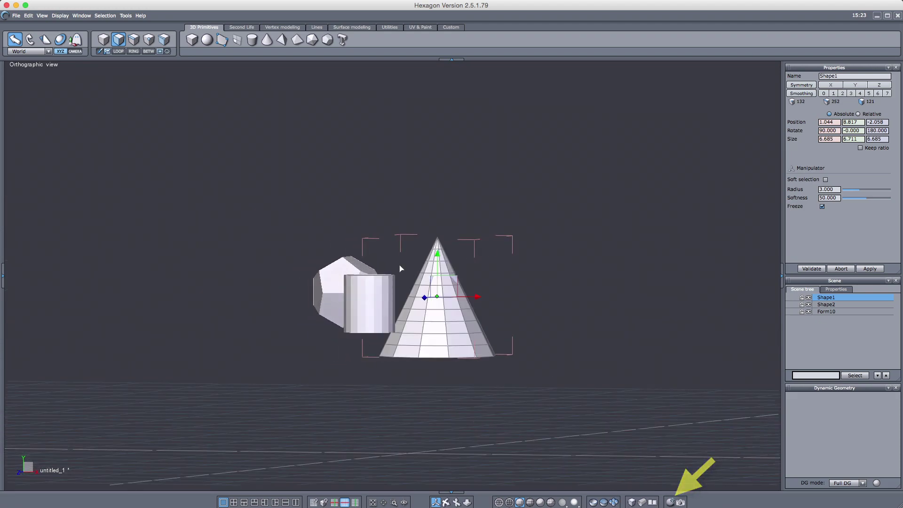
pyautogui.moveTo(450, 278)
pyautogui.mouseDown(button='middle')
pyautogui.moveTo(531, 359)
pyautogui.moveTo(545, 351)
pyautogui.mouseUp(button='middle')
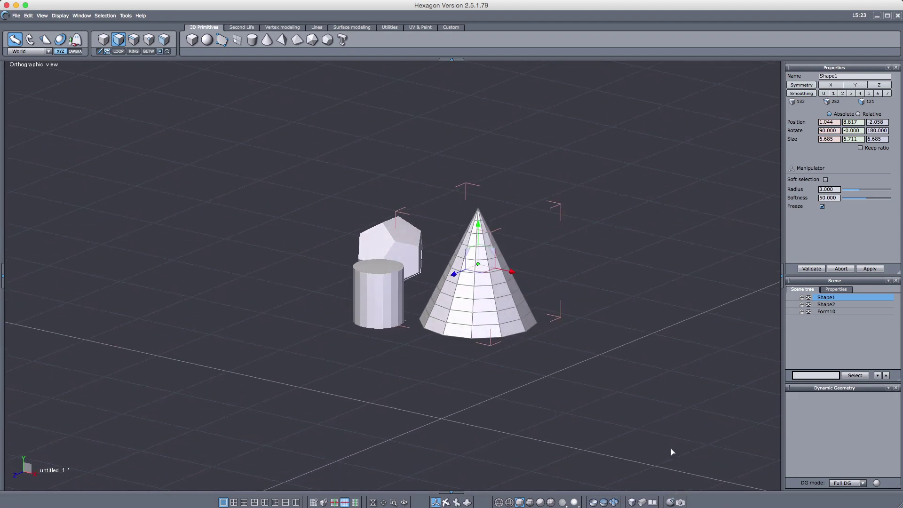
pyautogui.click(672, 504)
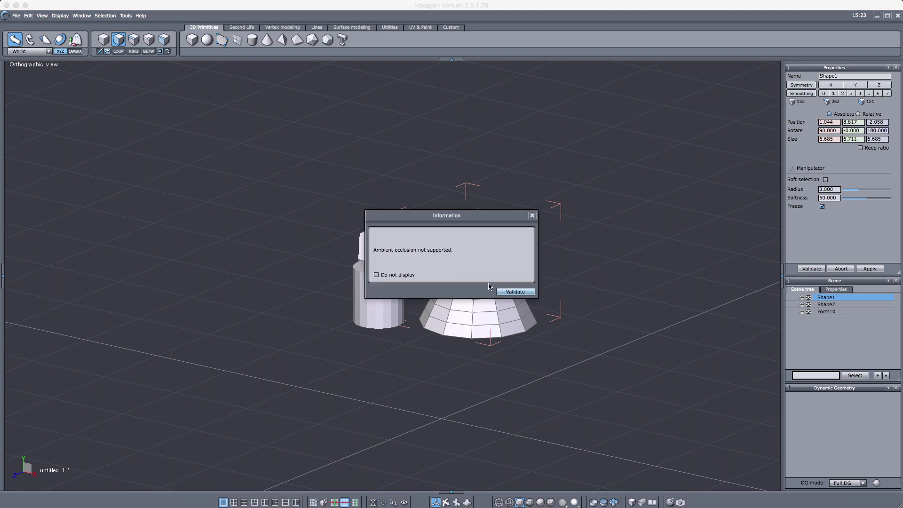
pyautogui.click(516, 293)
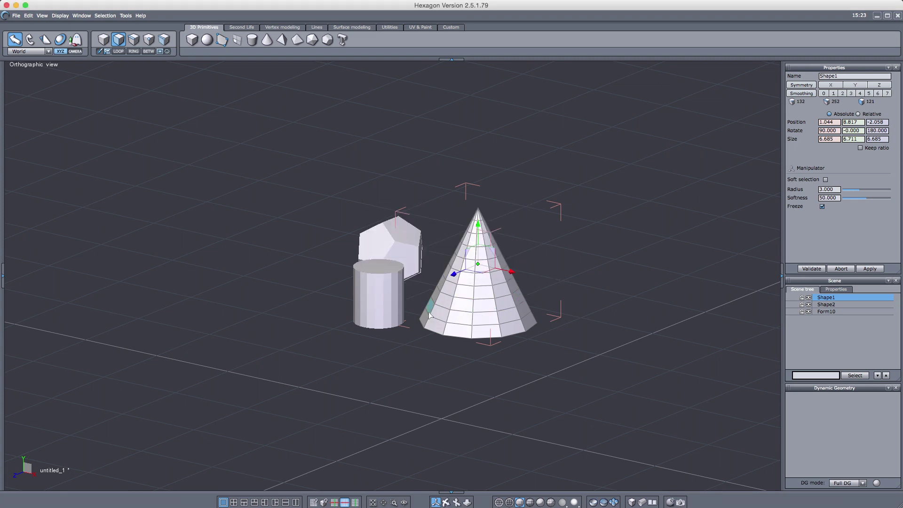
# Switch the viewport back to perspective with F5 and restore the default selection mode
pyautogui.keyDown('shift'); pyautogui.moveTo(549, 346); pyautogui.dragTo(493, 357, button='middle'); pyautogui.keyUp('shift')
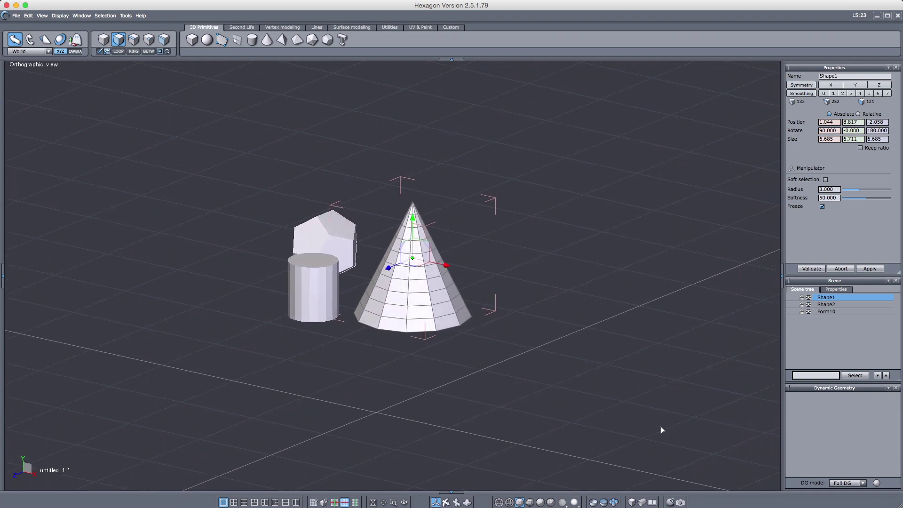
pyautogui.keyDown('shift'); pyautogui.moveTo(553, 392); pyautogui.dragTo(615, 404, button='middle'); pyautogui.keyUp('shift')
pyautogui.press('F5')
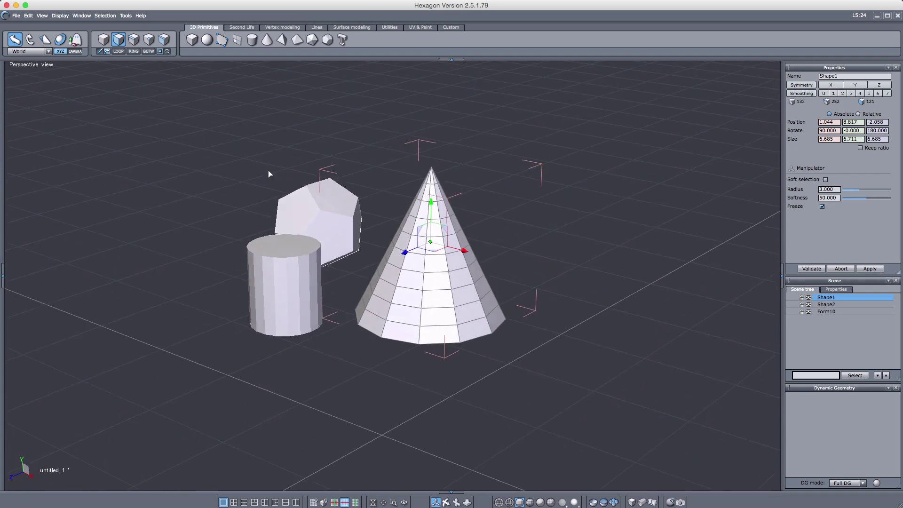
pyautogui.click(104, 39)
# After browsing the File and Edit menus, uncheck Display > Display a grid on the floor
pyautogui.click(18, 19)
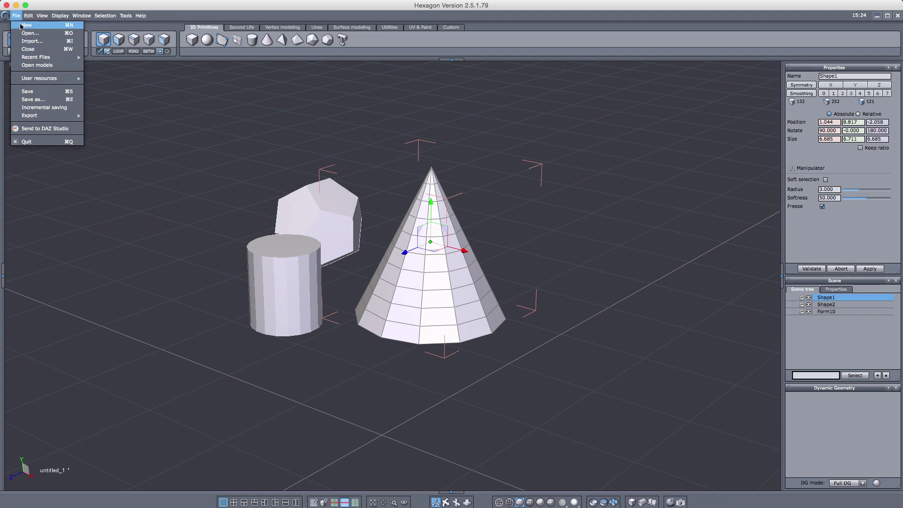
pyautogui.moveTo(52, 117)
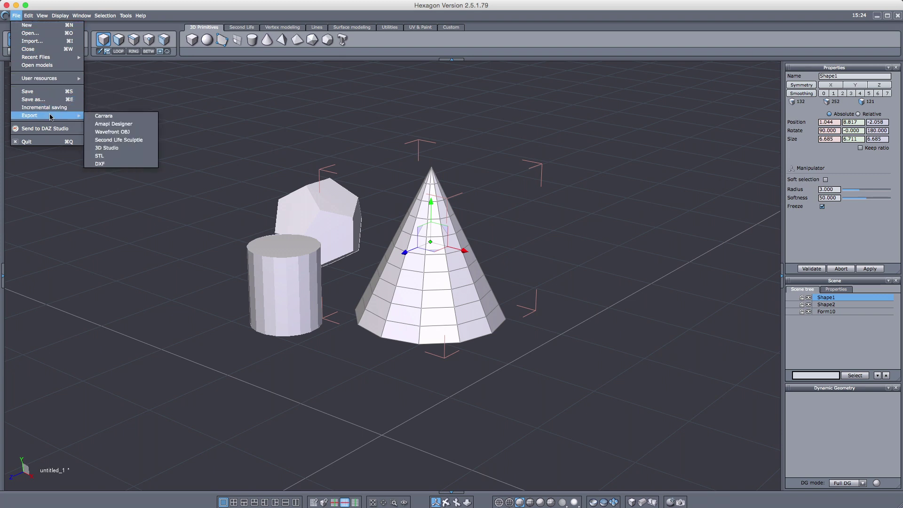
pyautogui.moveTo(28, 16)
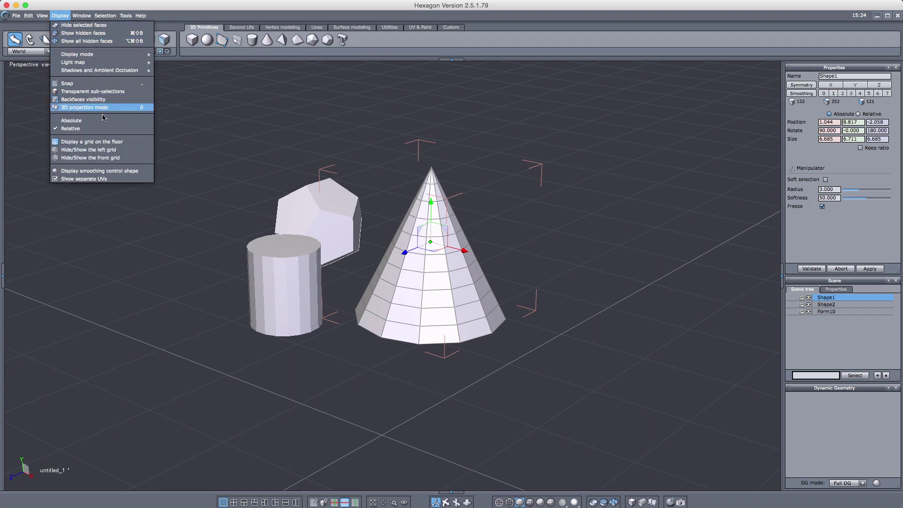
pyautogui.click(105, 144)
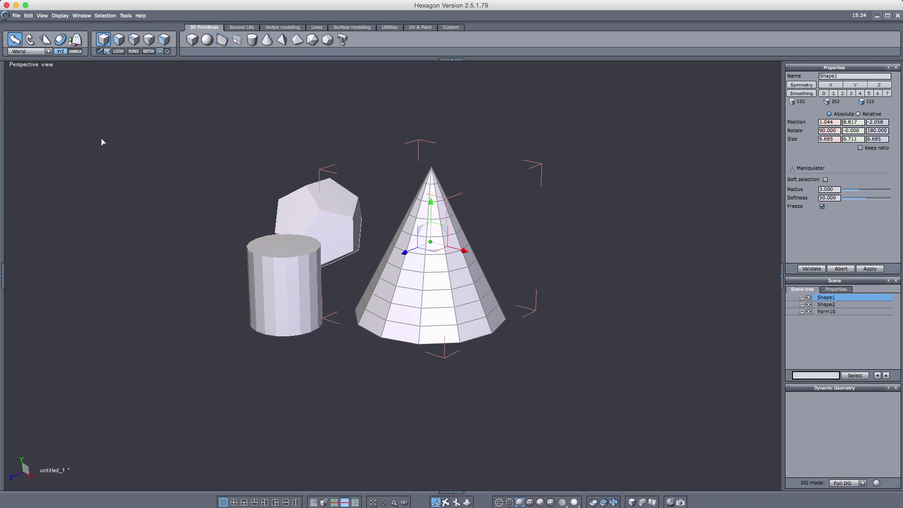
# Re-enable Display > Display a grid on the floor, then orbit and pan the scene
pyautogui.click(60, 15)
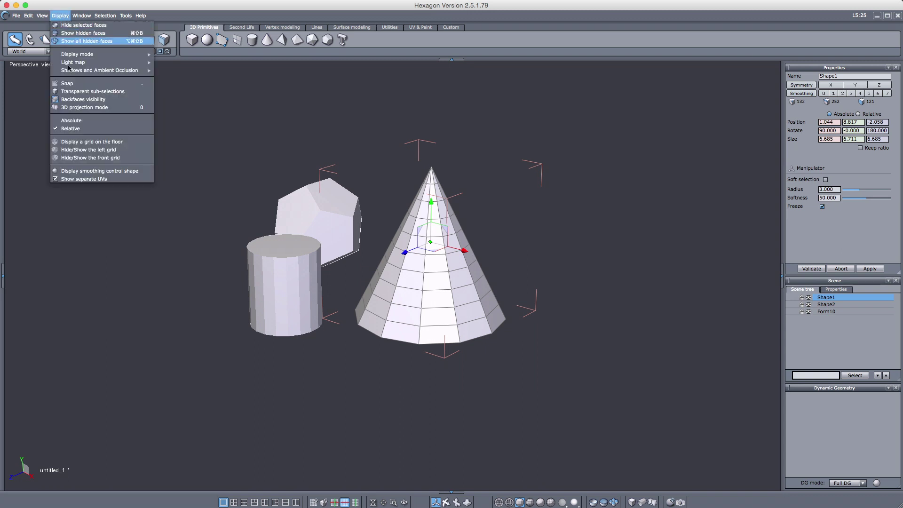
pyautogui.click(74, 147)
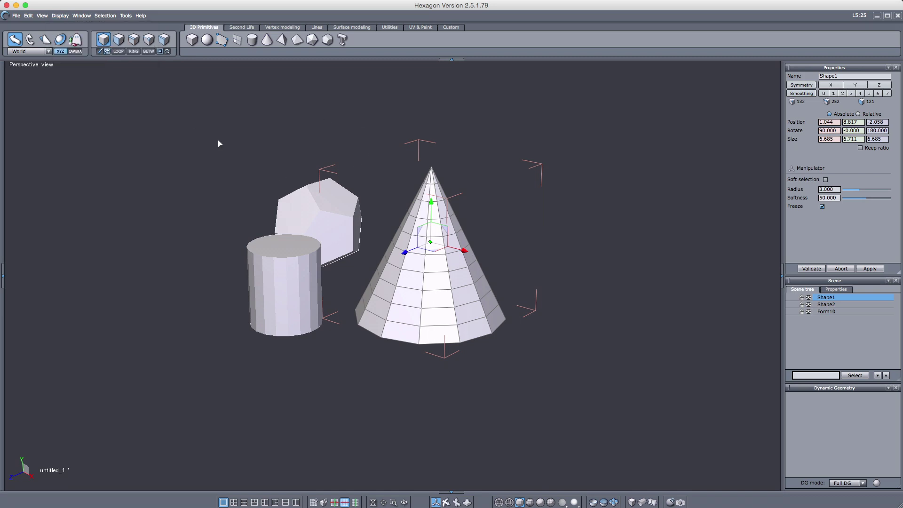
pyautogui.click(60, 16)
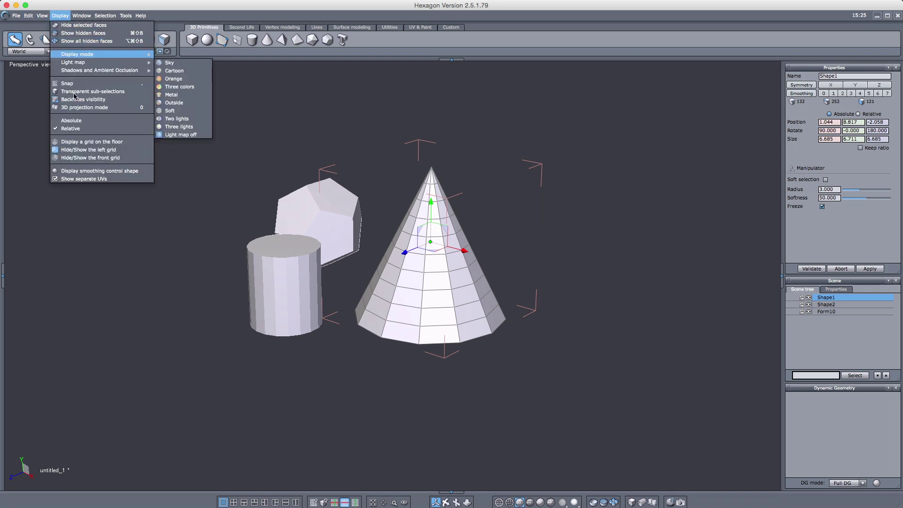
pyautogui.click(95, 144)
pyautogui.moveTo(182, 194); pyautogui.dragTo(271, 284, button='middle')
pyautogui.moveTo(542, 320); pyautogui.dragTo(560, 302, button='middle')
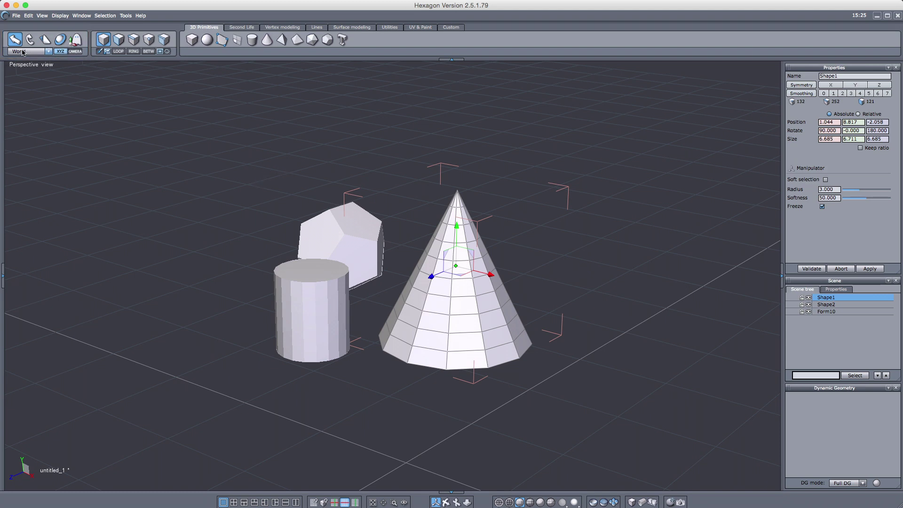
# Select the cylinder, polyhedron and cone together and delete them, leaving just the grid
pyautogui.click(311, 306)
pyautogui.keyDown('shift'); pyautogui.click(359, 246); pyautogui.keyUp('shift')
pyautogui.keyDown('shift'); pyautogui.click(420, 280); pyautogui.keyUp('shift')
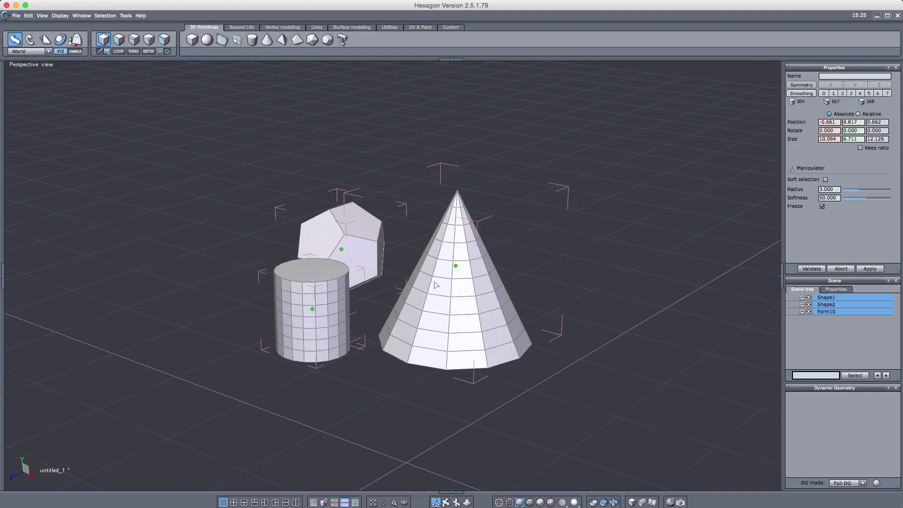
pyautogui.press('Delete')
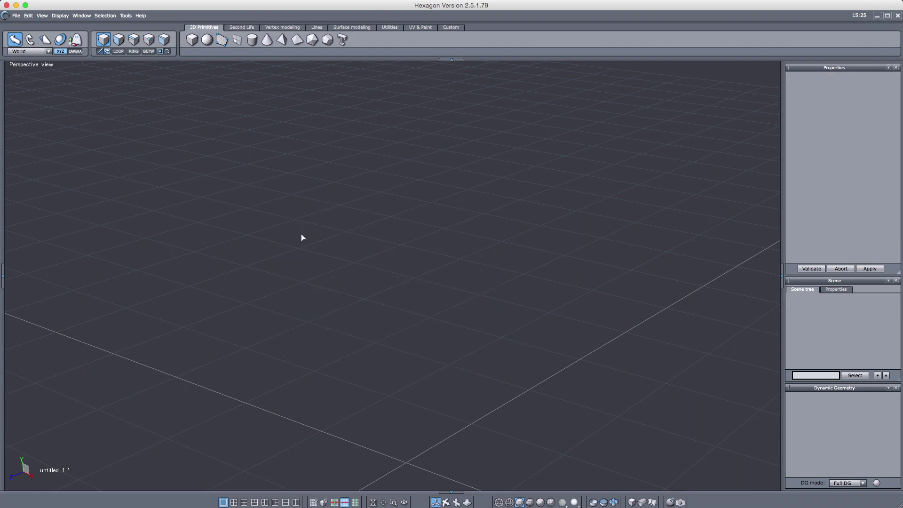
pyautogui.moveTo(300, 239)
pyautogui.mouseDown(button='middle')
pyautogui.moveTo(315, 256)
pyautogui.moveTo(367, 249)
pyautogui.moveTo(355, 207)
pyautogui.moveTo(363, 152)
pyautogui.moveTo(218, 205)
pyautogui.moveTo(242, 203)
pyautogui.moveTo(194, 210)
pyautogui.moveTo(163, 183)
pyautogui.moveTo(304, 218)
pyautogui.mouseUp(button='middle')
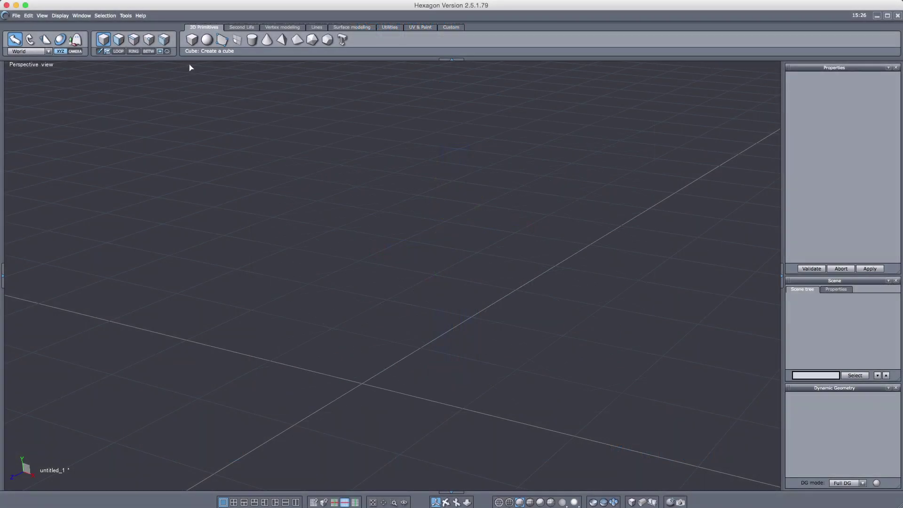
# Place a new cube in the scene
pyautogui.click(194, 39)
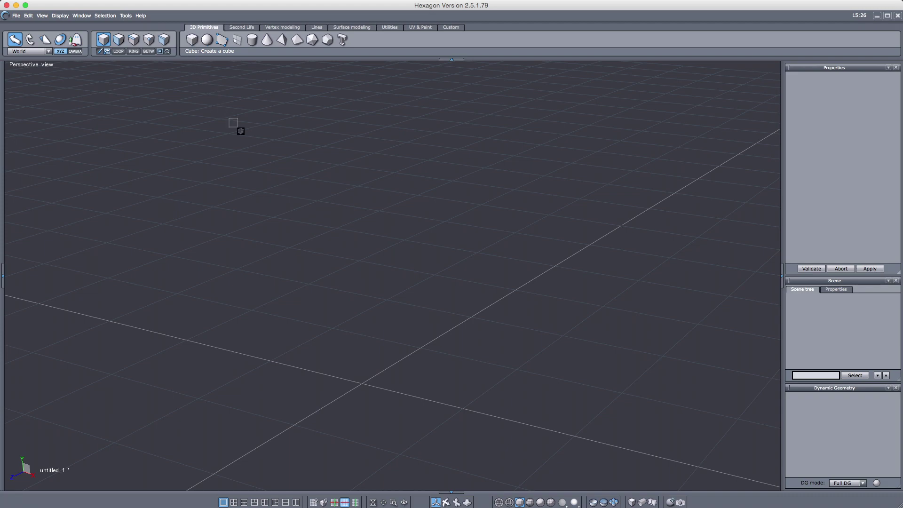
pyautogui.click(351, 242)
pyautogui.moveTo(430, 248)
pyautogui.mouseDown(button='middle')
pyautogui.moveTo(490, 256)
pyautogui.moveTo(414, 256)
pyautogui.moveTo(431, 276)
pyautogui.mouseUp(button='middle')
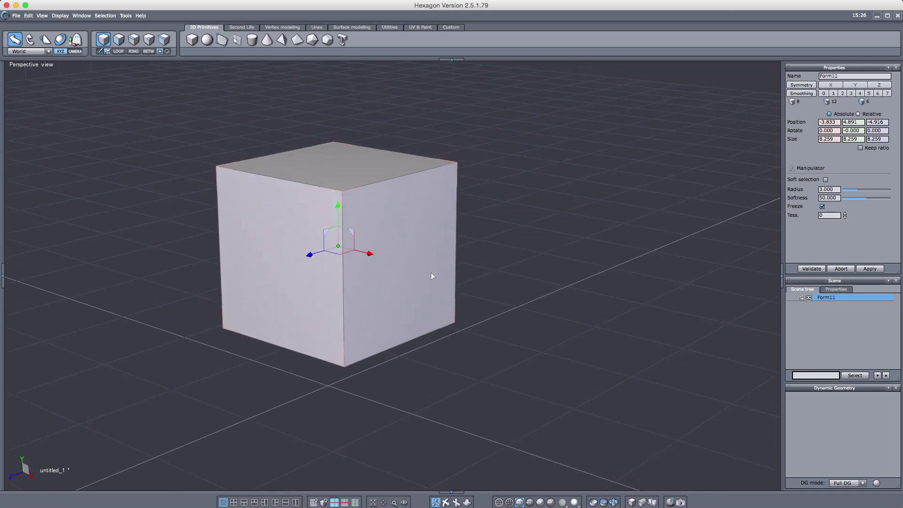
# Set the cube's Tess. value to 4 and validate the cube
pyautogui.click(845, 214)
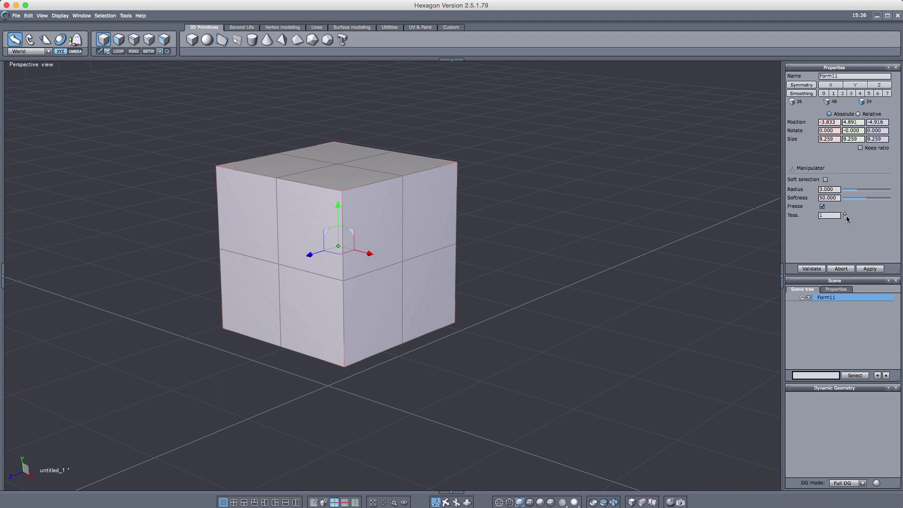
pyautogui.click(846, 214)
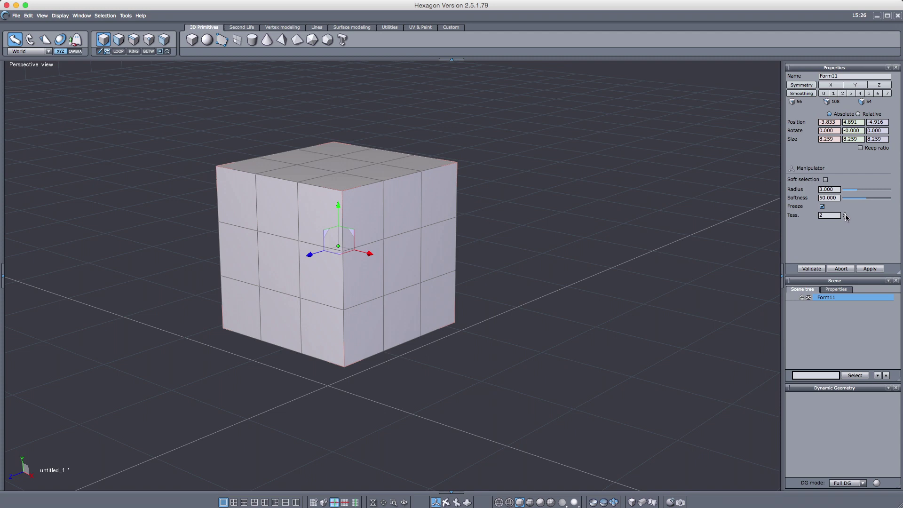
pyautogui.click(829, 215)
pyautogui.click(847, 214)
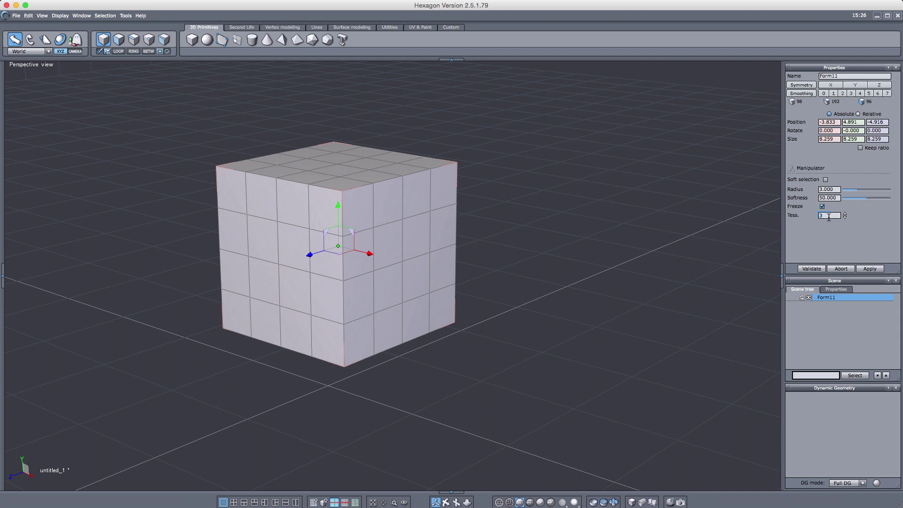
pyautogui.press('Return')
pyautogui.press('Return')
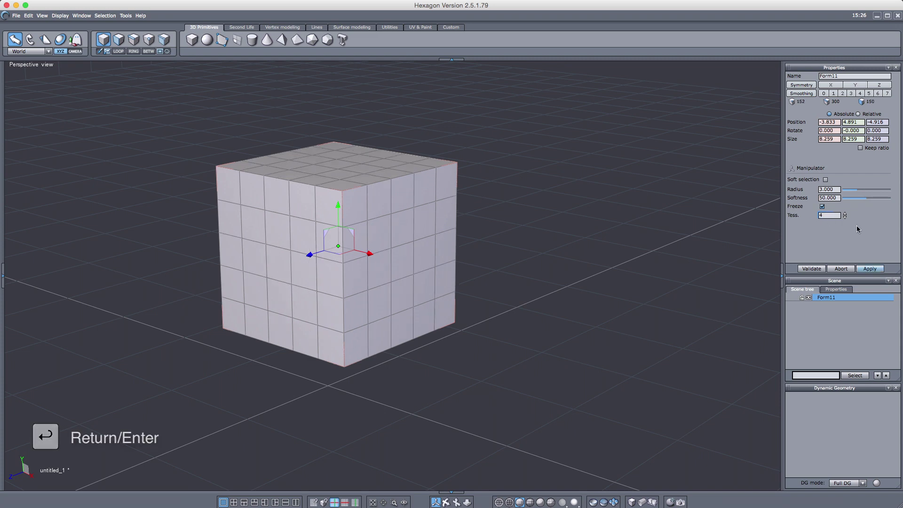
pyautogui.click(819, 271)
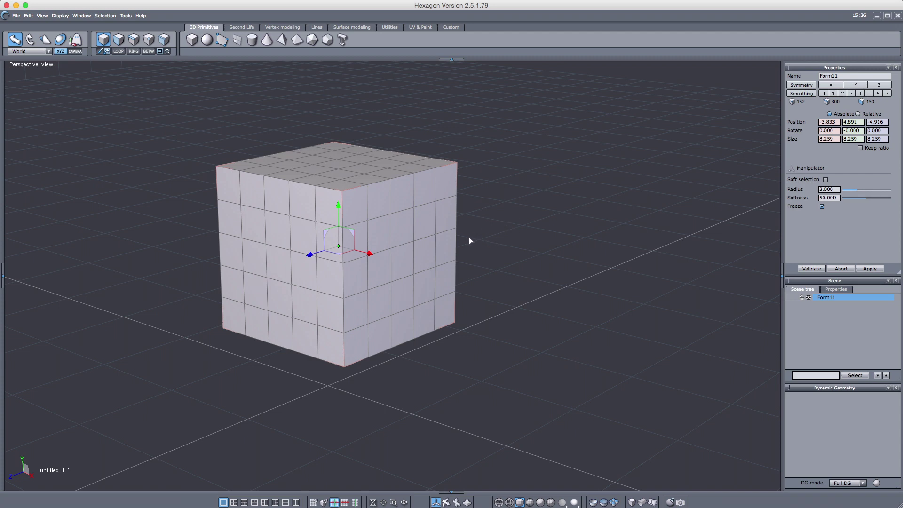
pyautogui.click(192, 39)
pyautogui.click(141, 252)
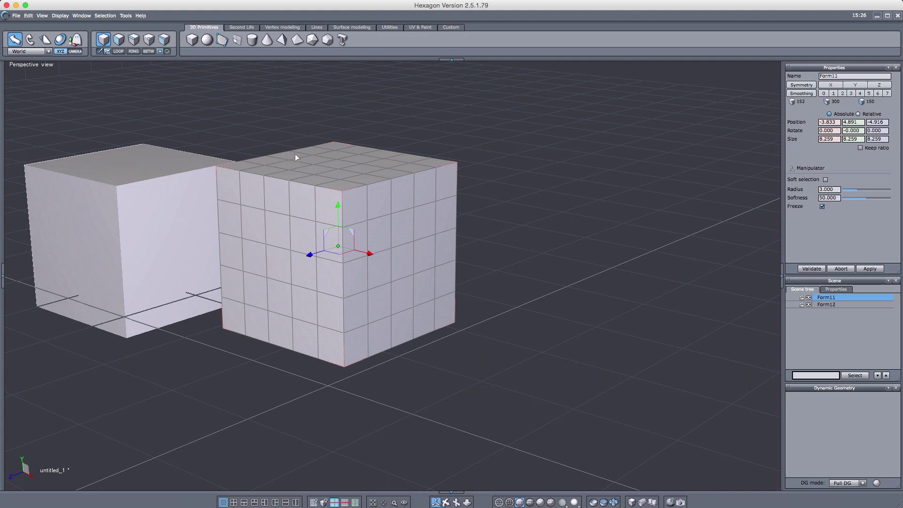
pyautogui.click(175, 238)
pyautogui.press('Delete')
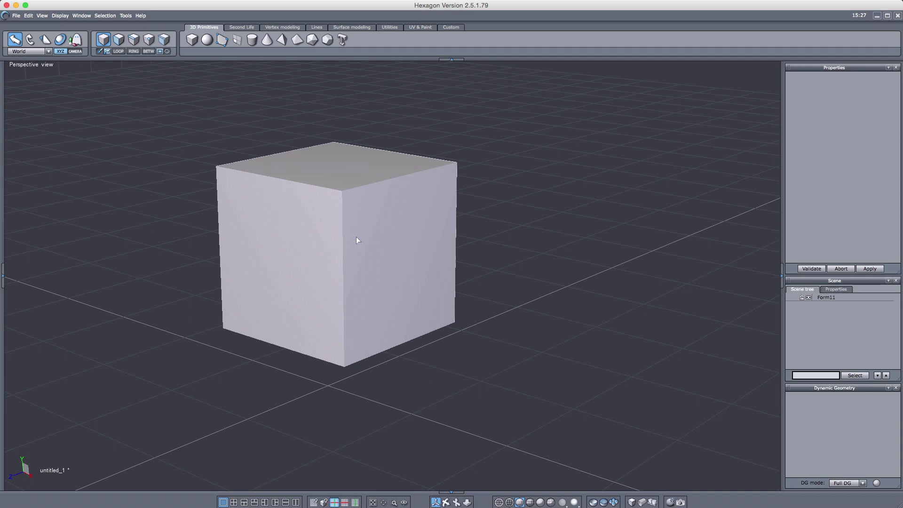
pyautogui.click(344, 252)
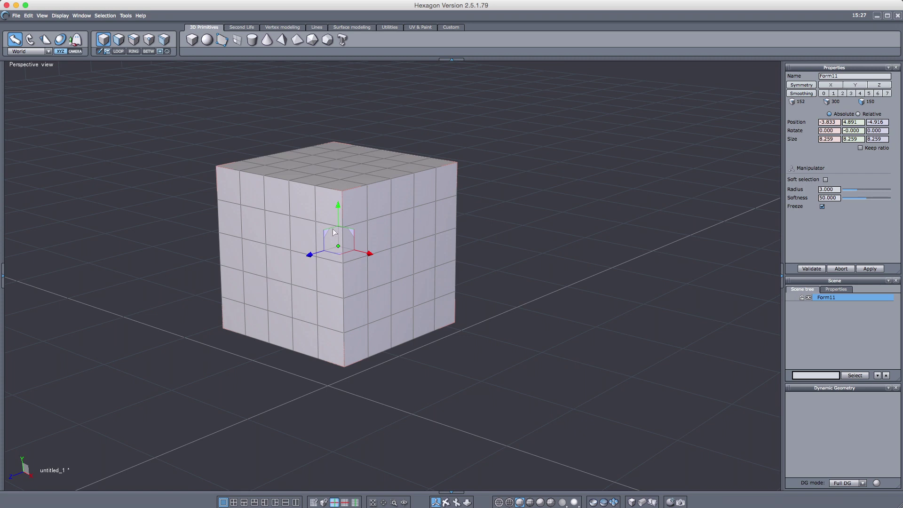
pyautogui.moveTo(447, 220); pyautogui.dragTo(363, 234, button='middle')
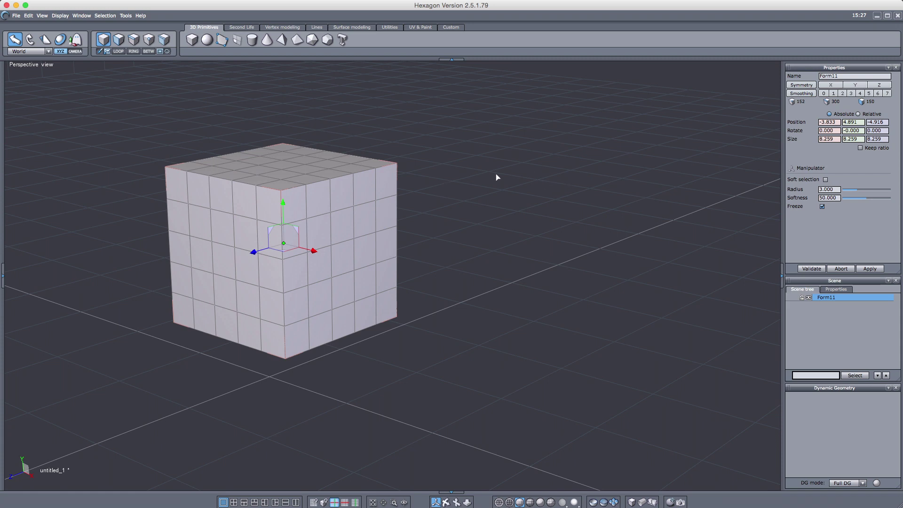
pyautogui.click(207, 40)
pyautogui.click(508, 233)
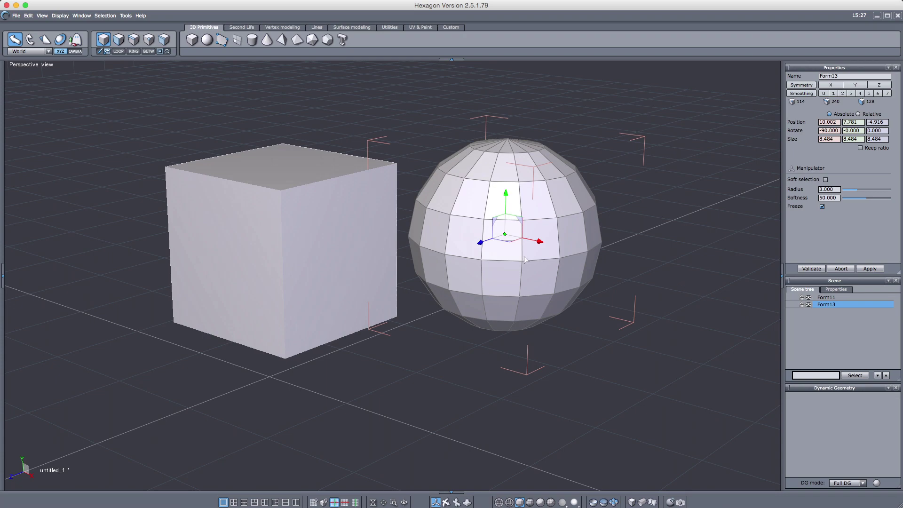
pyautogui.moveTo(493, 256)
pyautogui.mouseDown(button='middle')
pyautogui.moveTo(504, 279)
pyautogui.moveTo(527, 244)
pyautogui.moveTo(521, 261)
pyautogui.moveTo(495, 252)
pyautogui.mouseUp(button='middle')
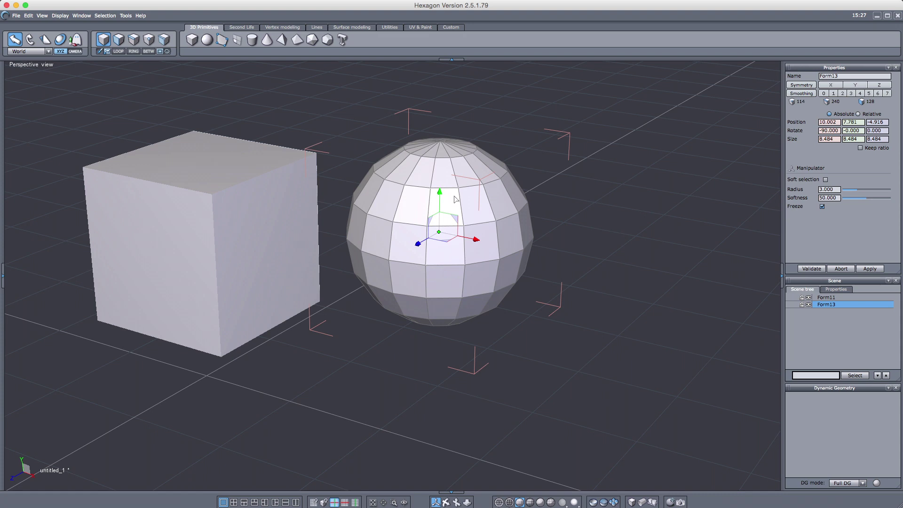
pyautogui.press('Delete')
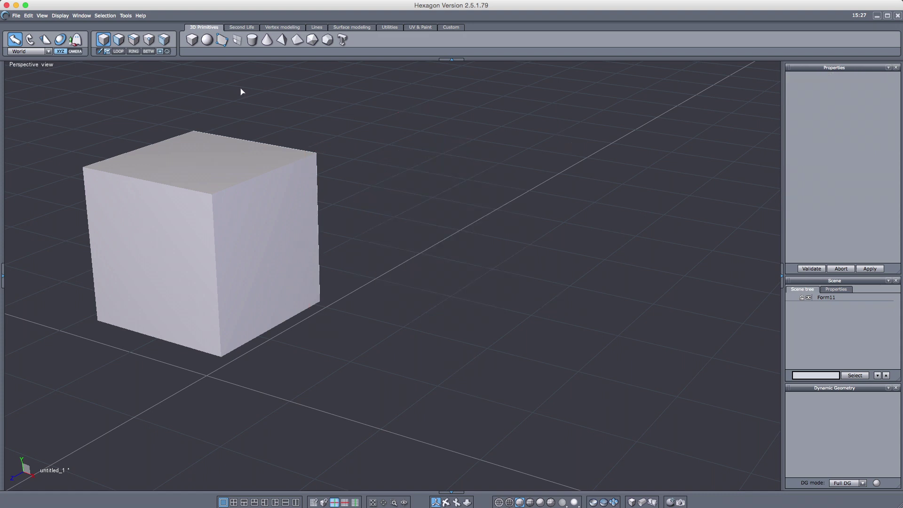
pyautogui.moveTo(339, 181)
pyautogui.mouseDown(button='middle')
pyautogui.moveTo(409, 252)
pyautogui.moveTo(339, 198)
pyautogui.mouseUp(button='middle')
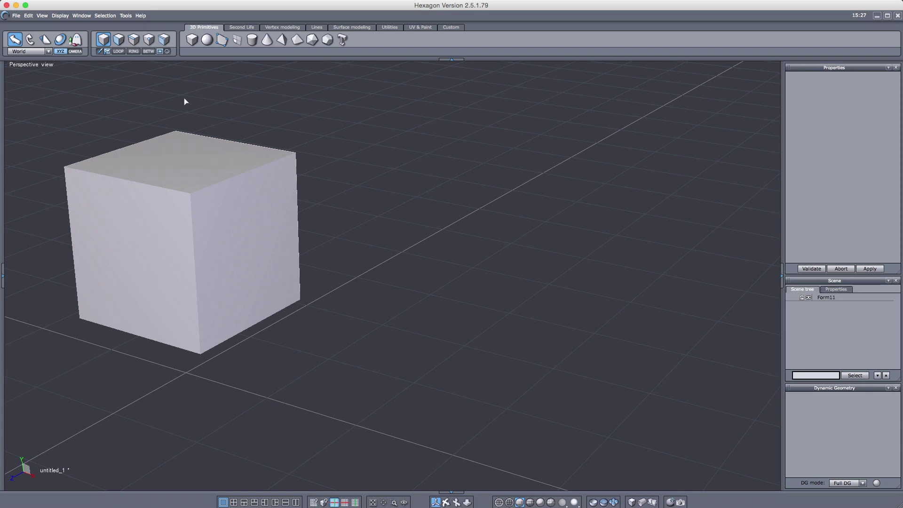
# Start a sphere centred to the right of the cube and set its radius
pyautogui.click(207, 39)
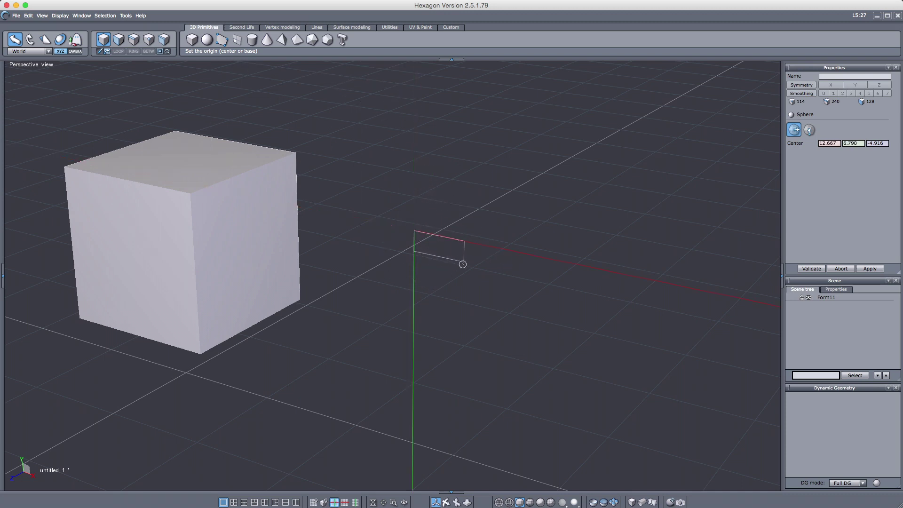
pyautogui.click(421, 257)
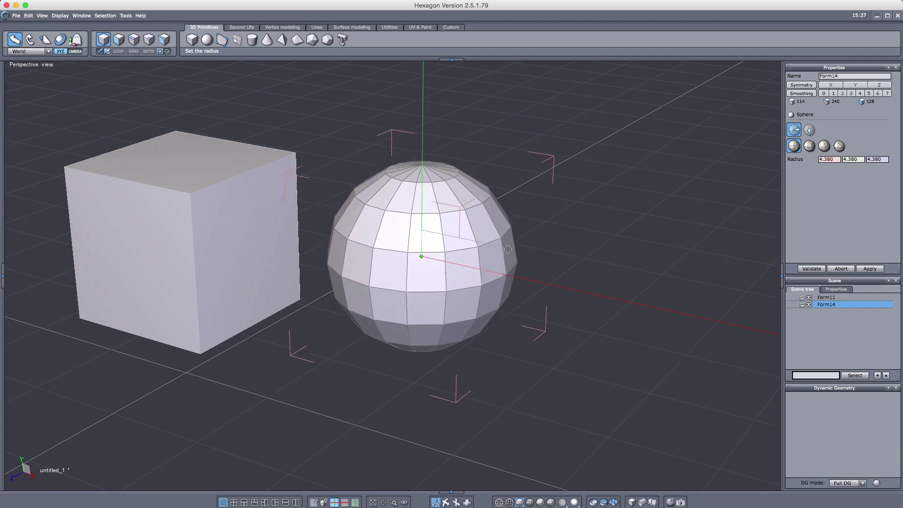
pyautogui.click(513, 248)
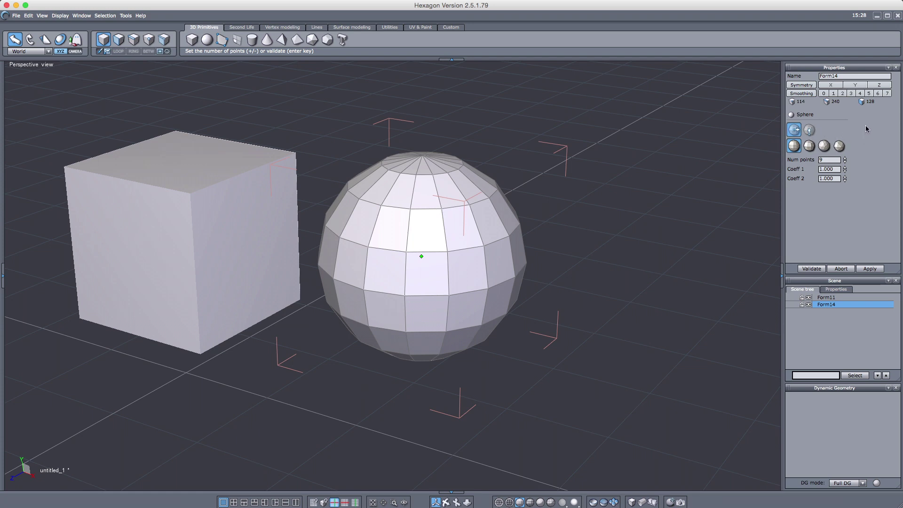
# Try base placement and other sphere types, set Num points to 10, and return to the UV sphere
pyautogui.click(809, 131)
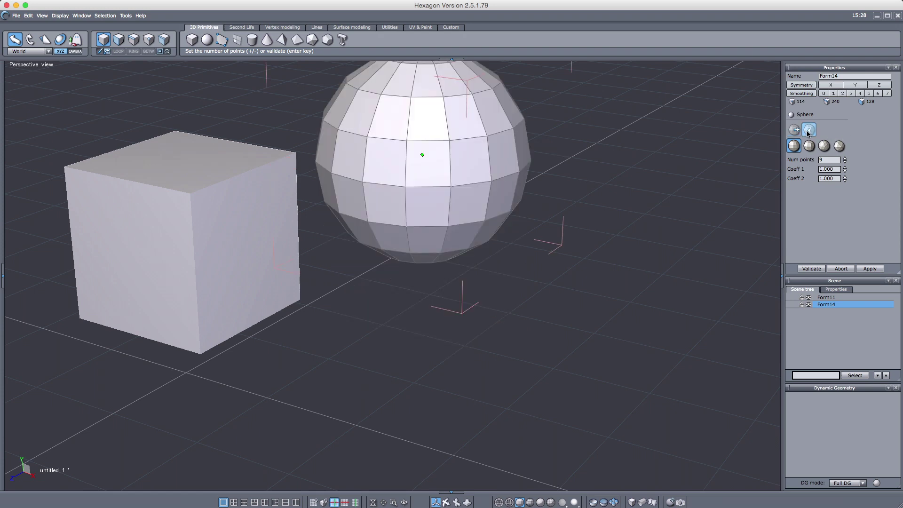
pyautogui.click(796, 131)
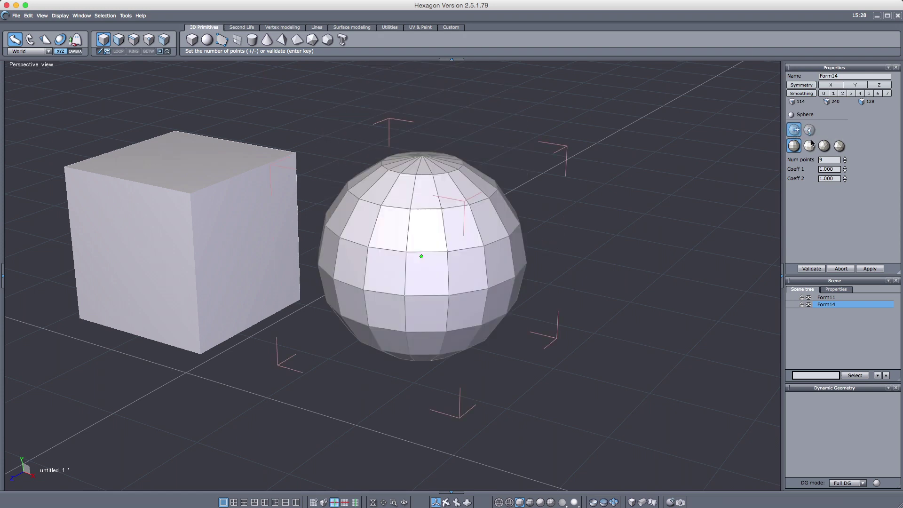
pyautogui.click(810, 146)
pyautogui.click(825, 146)
pyautogui.click(840, 146)
pyautogui.click(824, 146)
pyautogui.click(810, 146)
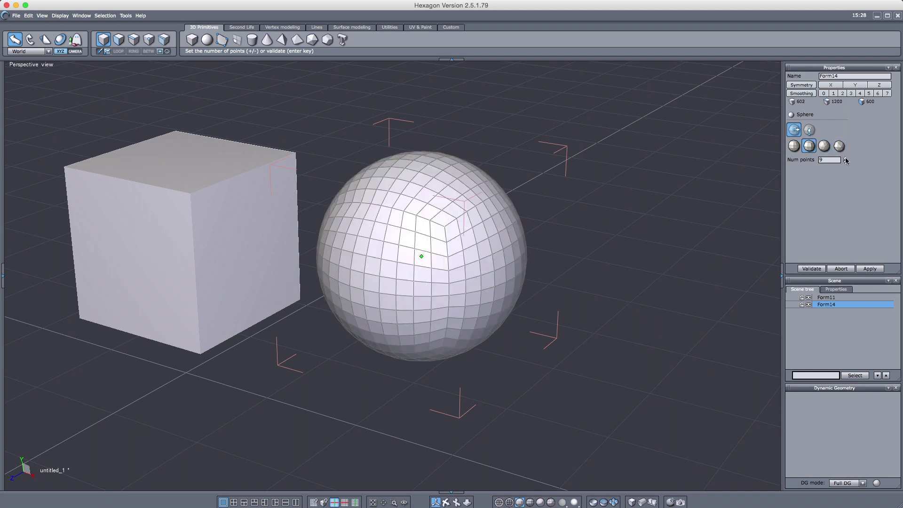
pyautogui.click(845, 158)
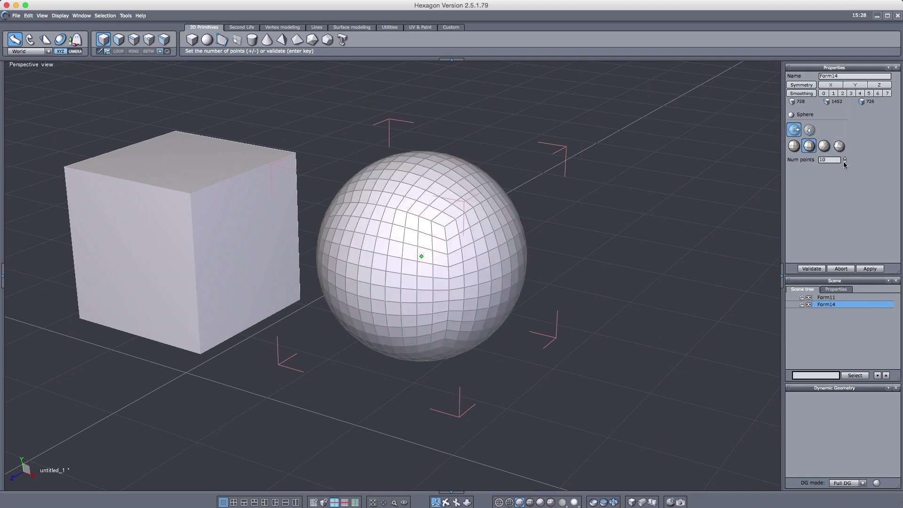
pyautogui.click(793, 147)
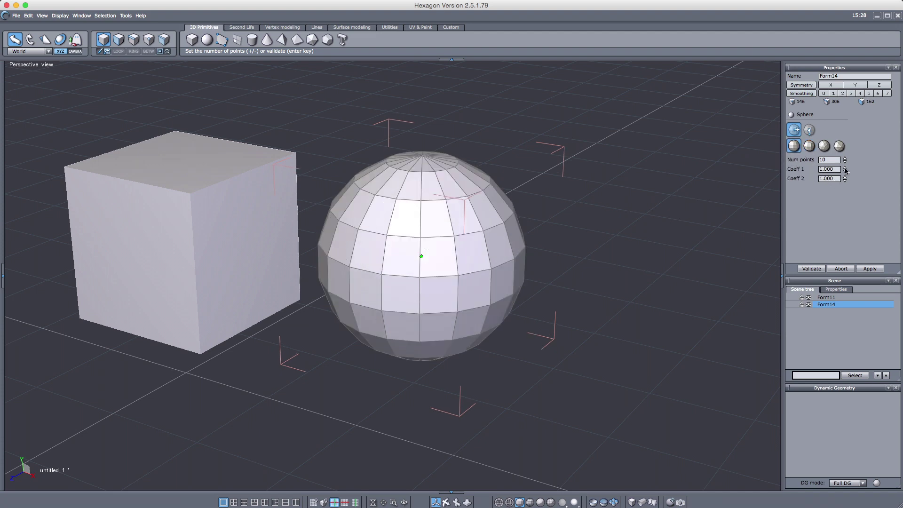
# Test pointed shapes with Coeff 1 at 1.600 and a higher Coeff 2, then reset both to 1
pyautogui.click(846, 168)
pyautogui.click(846, 168)
pyautogui.click(845, 168)
pyautogui.moveTo(845, 179); pyautogui.dragTo(846, 175)
pyautogui.moveTo(607, 204); pyautogui.dragTo(695, 179, button='right')
pyautogui.doubleClick(836, 179)
pyautogui.write('1')
pyautogui.press('Return')
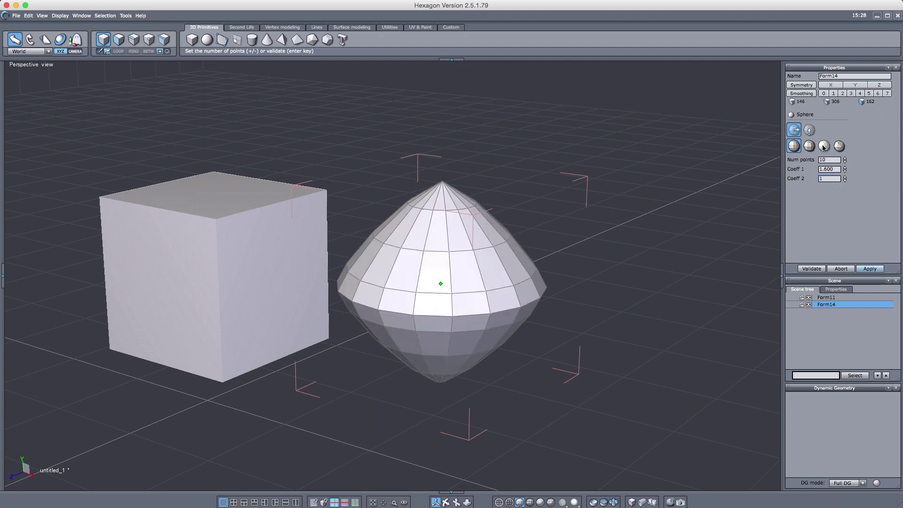
pyautogui.doubleClick(829, 169)
pyautogui.write('1')
pyautogui.press('Return')
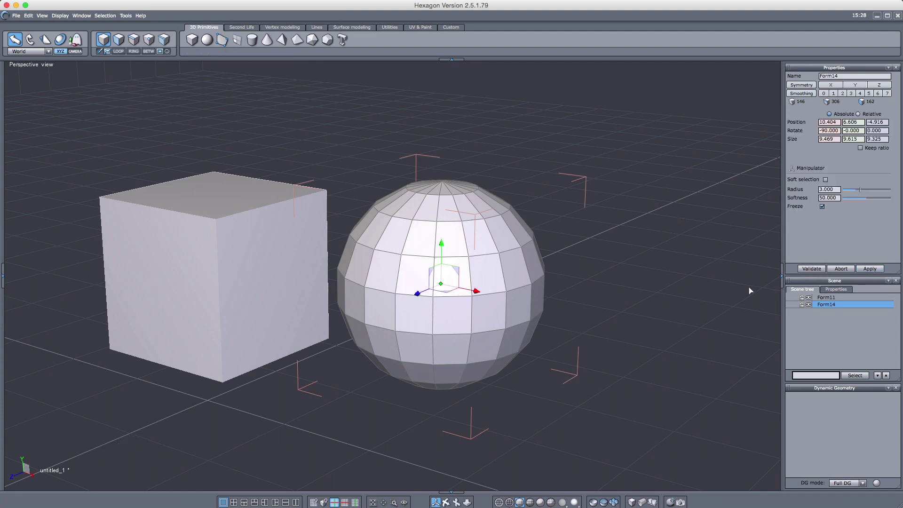
# Shift the sphere along its X axis to position 11.027, 7.845, -4.916
pyautogui.moveTo(381, 241); pyautogui.dragTo(516, 206, button='middle')
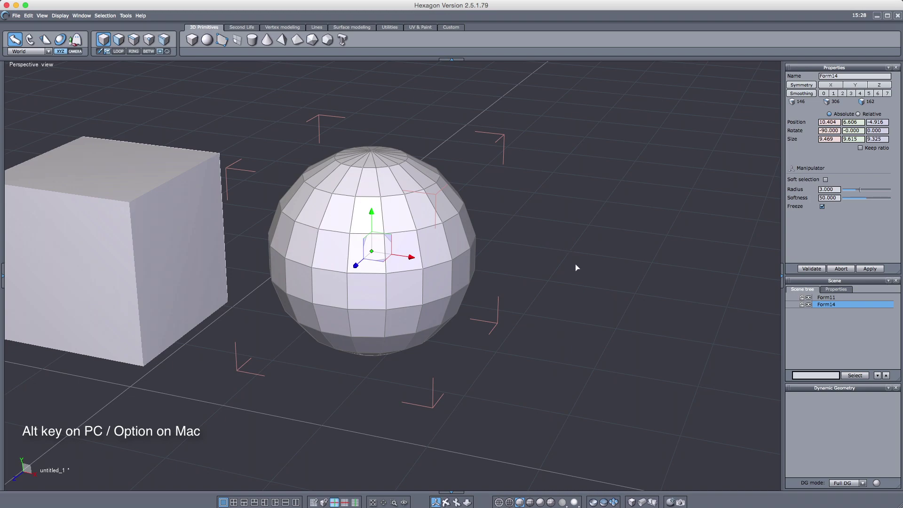
pyautogui.keyDown('alt'); pyautogui.moveTo(576, 267); pyautogui.dragTo(558, 254); pyautogui.keyUp('alt')
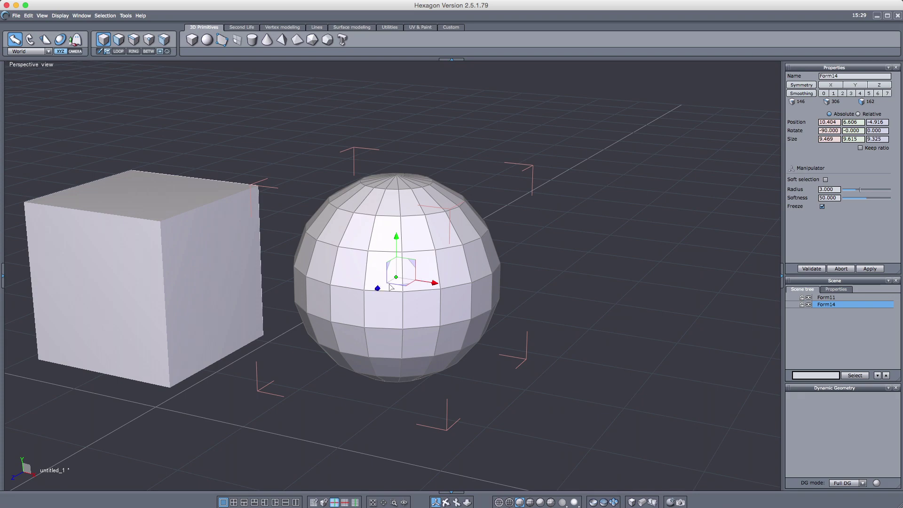
pyautogui.moveTo(406, 287)
pyautogui.keyDown('alt'); pyautogui.mouseDown()
pyautogui.moveTo(399, 300)
pyautogui.moveTo(413, 303)
pyautogui.moveTo(391, 295)
pyautogui.moveTo(447, 318)
pyautogui.moveTo(408, 304)
pyautogui.mouseUp(); pyautogui.keyUp('alt')
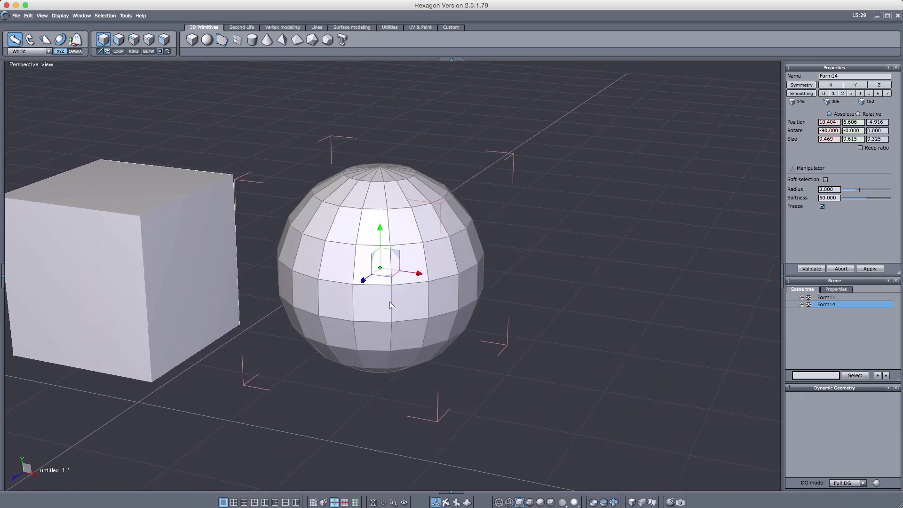
pyautogui.moveTo(375, 301); pyautogui.dragTo(431, 291)
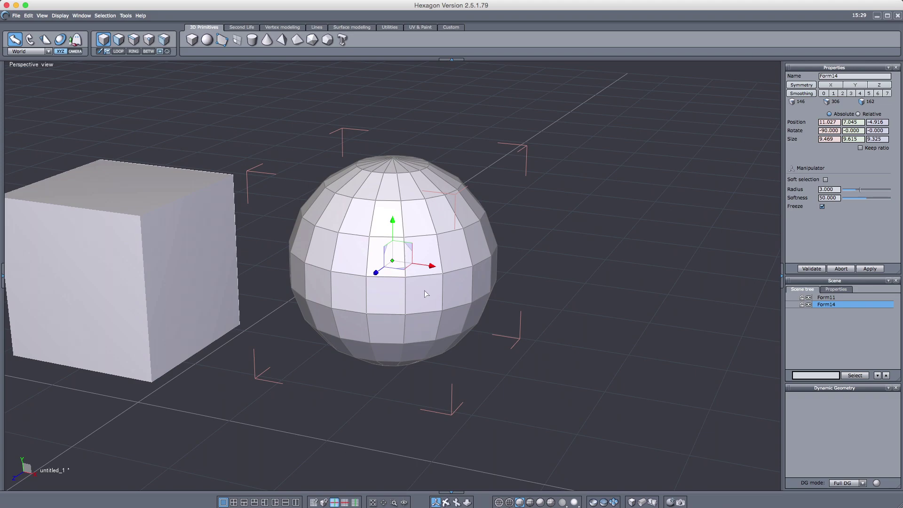
pyautogui.moveTo(408, 289); pyautogui.dragTo(486, 285, button='middle')
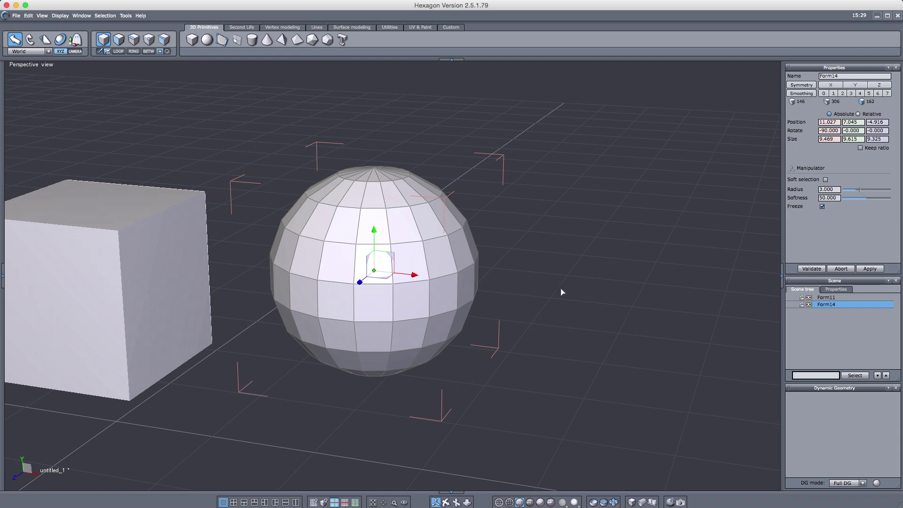
pyautogui.moveTo(555, 289)
pyautogui.mouseDown(button='middle')
pyautogui.moveTo(375, 302)
pyautogui.moveTo(709, 296)
pyautogui.moveTo(566, 278)
pyautogui.moveTo(467, 283)
pyautogui.moveTo(546, 284)
pyautogui.mouseUp(button='middle')
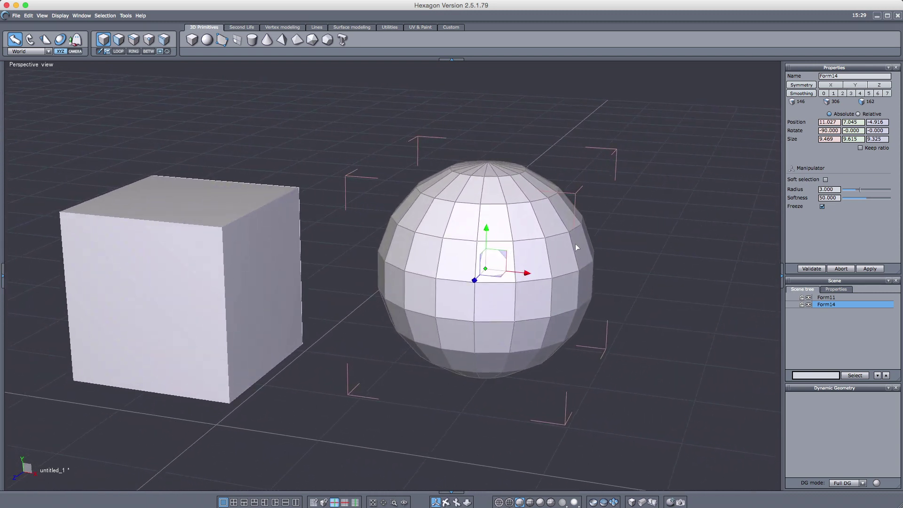
pyautogui.scroll(-5, 500, 279)
pyautogui.scroll(5, 466, 287)
pyautogui.scroll(-5, 473, 279)
pyautogui.scroll(4, 466, 279)
pyautogui.scroll(2, 465, 278)
pyautogui.scroll(-6, 470, 277)
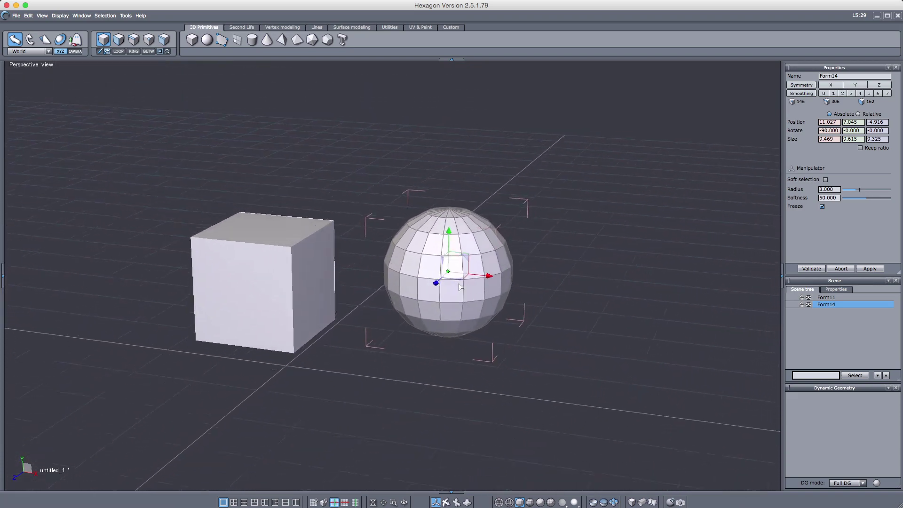
pyautogui.moveTo(523, 295); pyautogui.dragTo(460, 282, button='middle')
pyautogui.scroll(3, 464, 279)
pyautogui.scroll(-2, 465, 275)
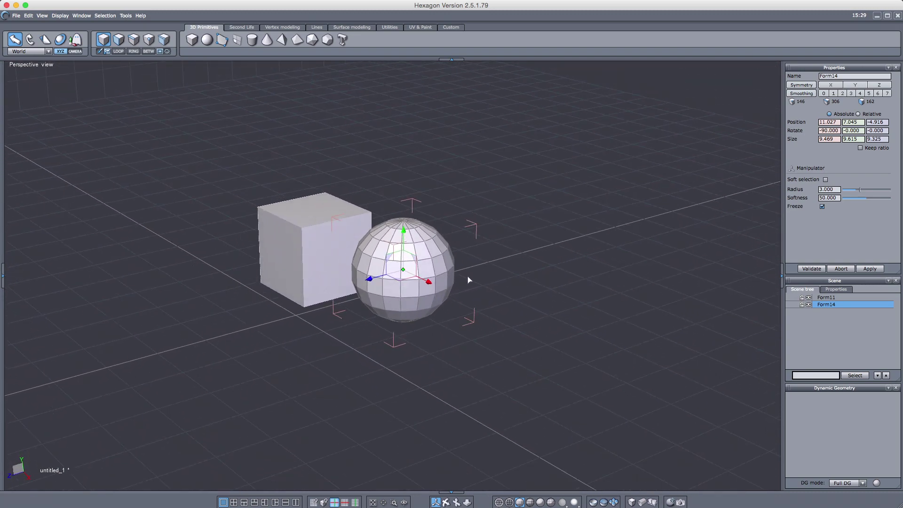
pyautogui.scroll(4, 468, 276)
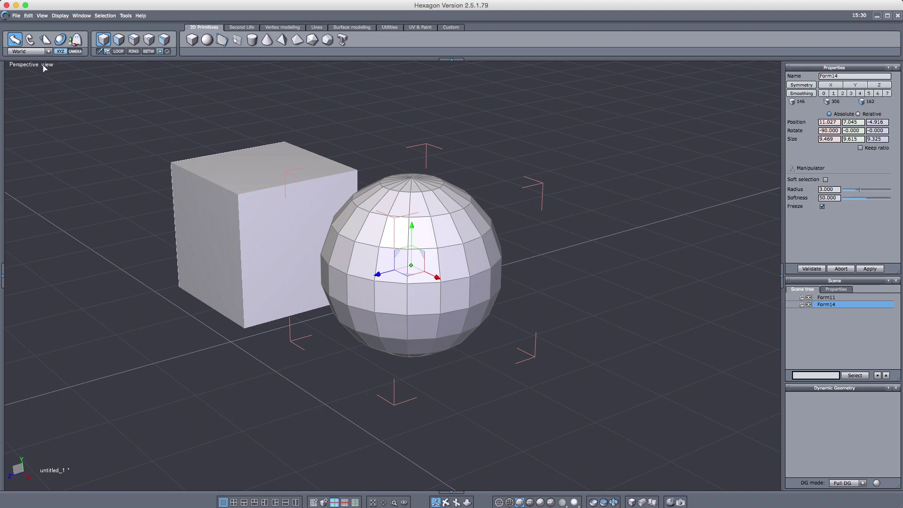
# Compare perspective and orthographic views, settling on the flat orthographic front view
pyautogui.click(43, 67)
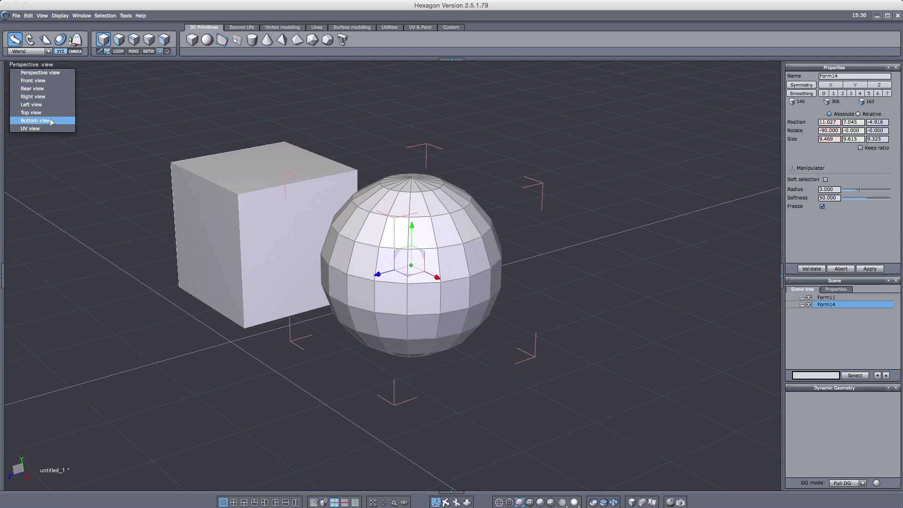
pyautogui.click(109, 114)
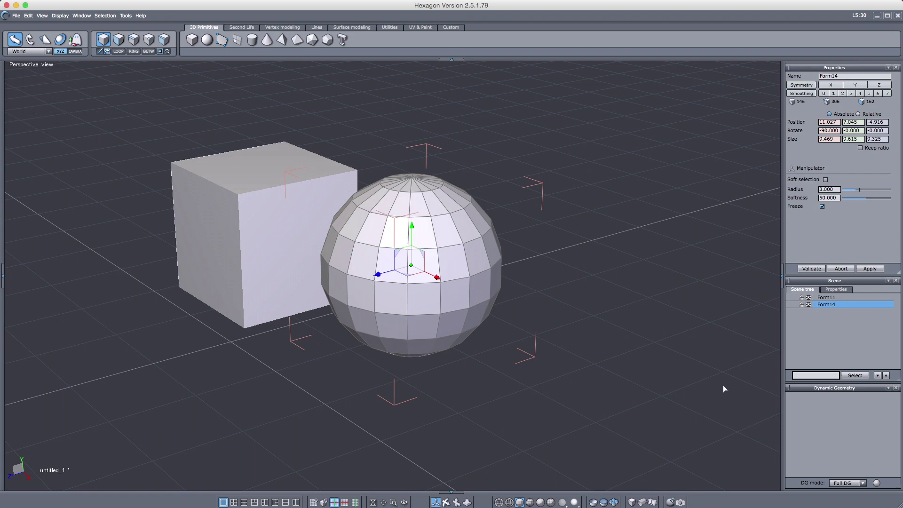
pyautogui.click(655, 502)
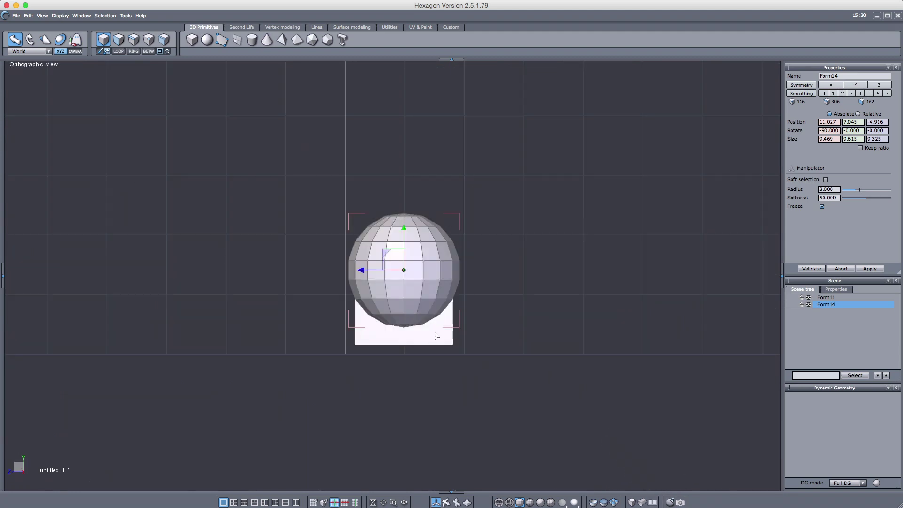
pyautogui.click(653, 502)
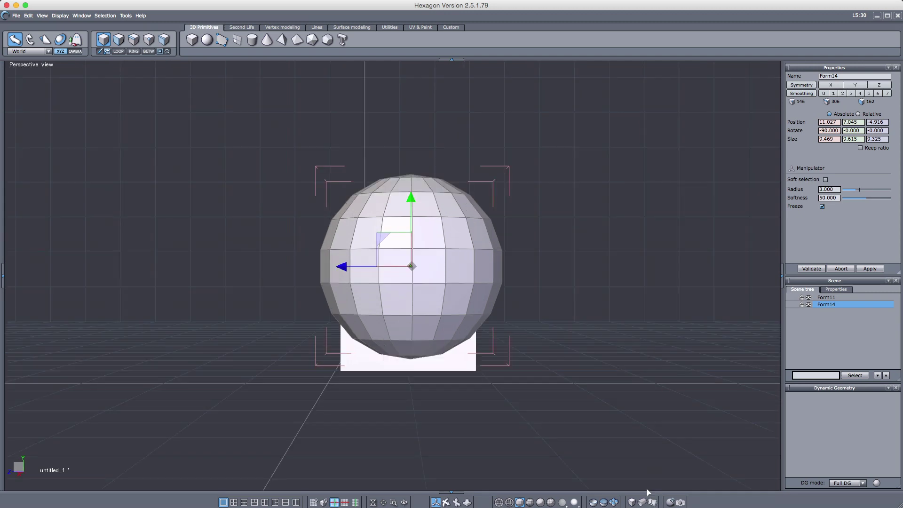
pyautogui.click(652, 500)
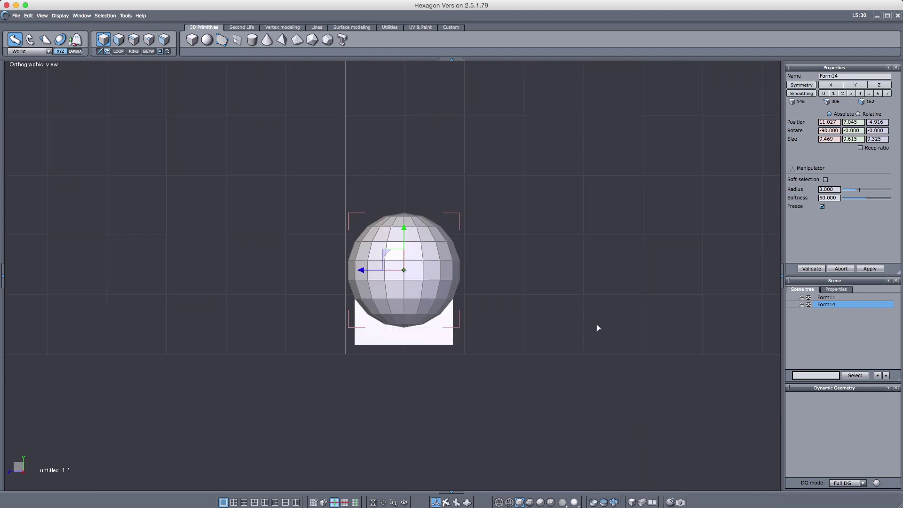
pyautogui.moveTo(606, 295); pyautogui.dragTo(704, 326, button='middle')
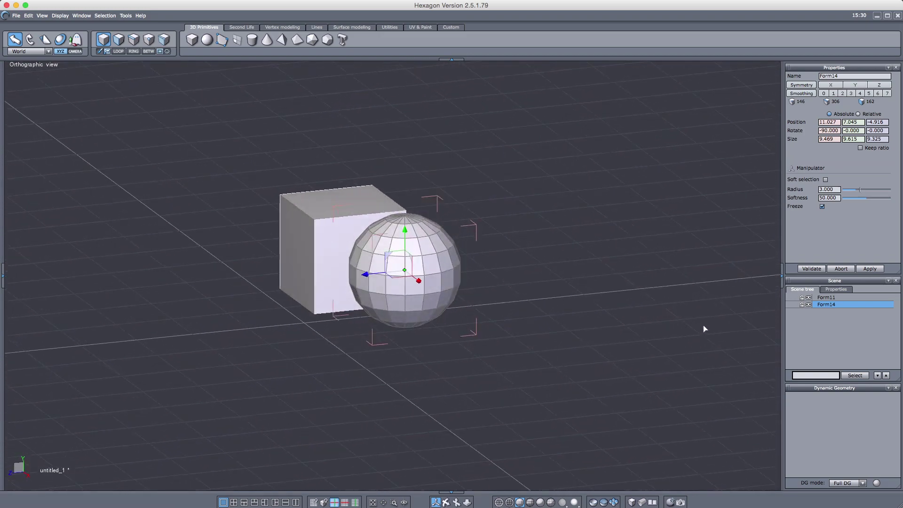
pyautogui.click(653, 501)
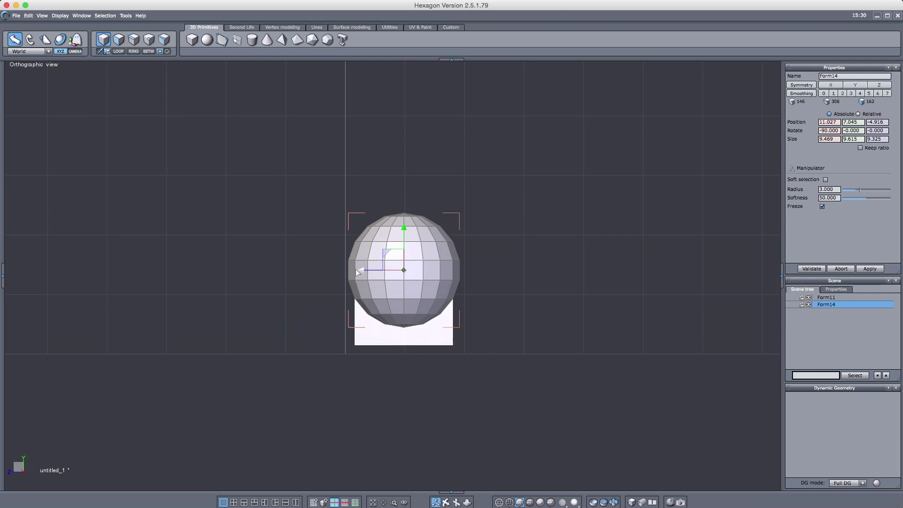
# Move the sphere right of and below the cube to 11.027, 4.953, -15.337, then frame both objects
pyautogui.moveTo(358, 270); pyautogui.dragTo(481, 270)
pyautogui.moveTo(529, 233); pyautogui.dragTo(530, 258)
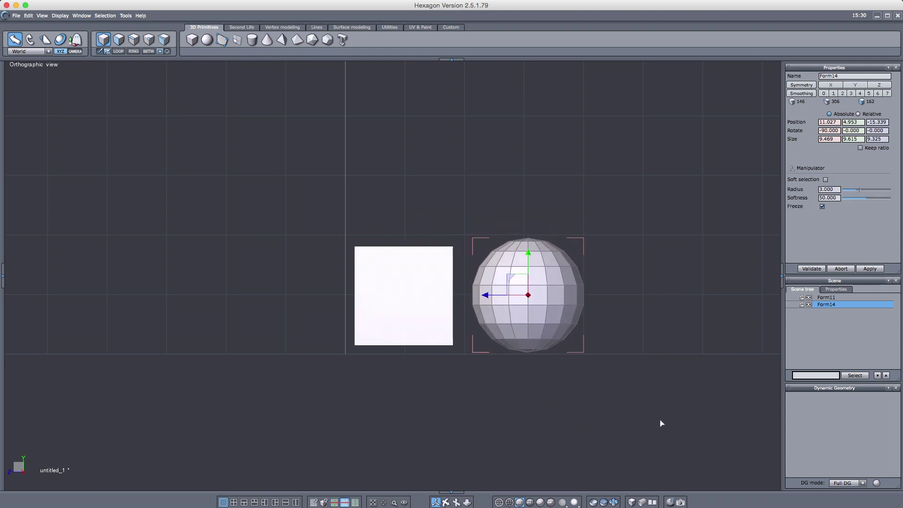
pyautogui.click(652, 501)
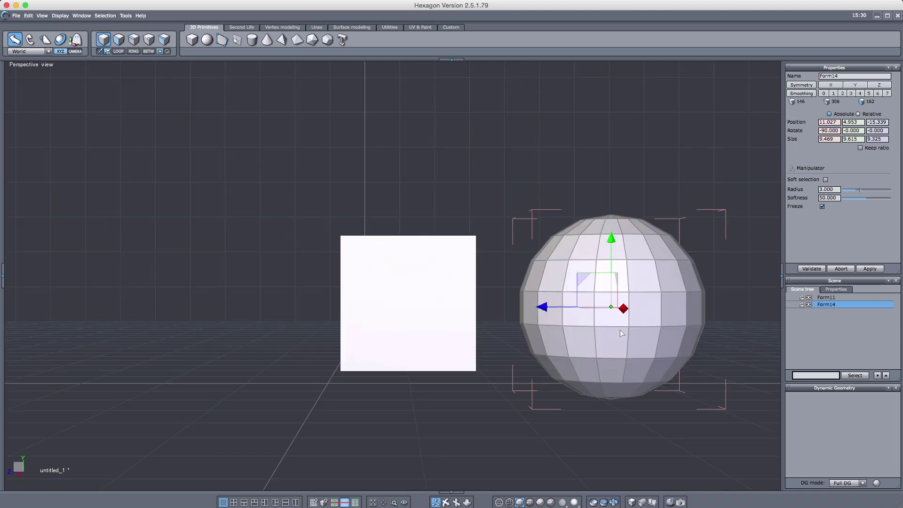
pyautogui.moveTo(617, 329); pyautogui.dragTo(542, 363, button='middle')
pyautogui.moveTo(199, 309); pyautogui.dragTo(489, 289, button='middle')
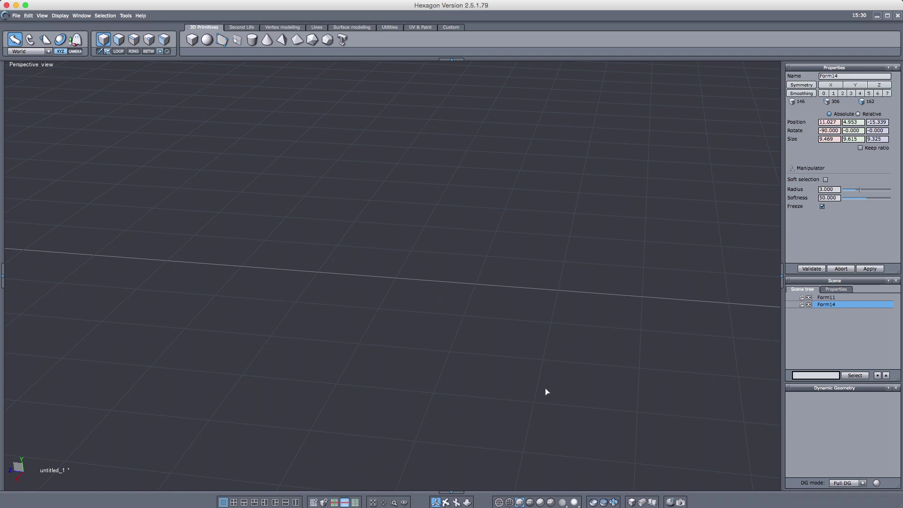
pyautogui.click(373, 502)
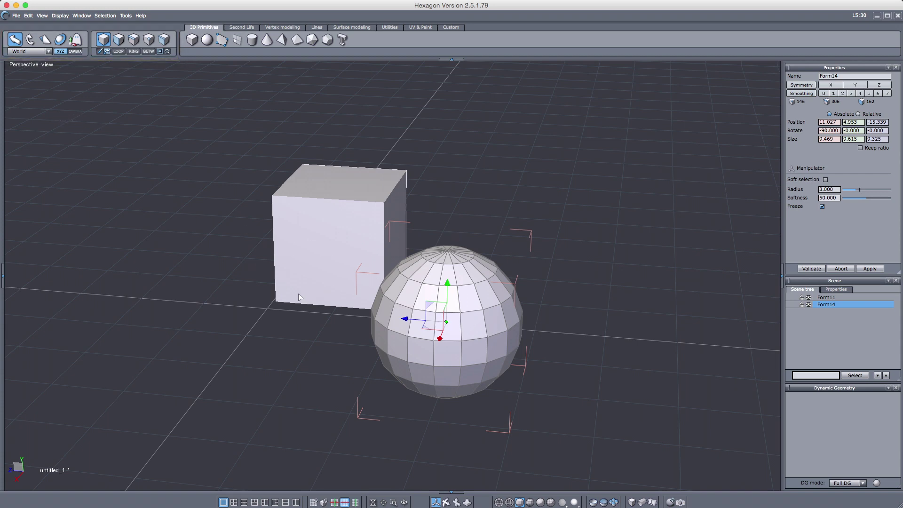
# Compare selections by alternately selecting the cube and the sphere
pyautogui.moveTo(267, 319); pyautogui.dragTo(330, 301, button='middle')
pyautogui.moveTo(480, 286); pyautogui.dragTo(321, 239, button='middle')
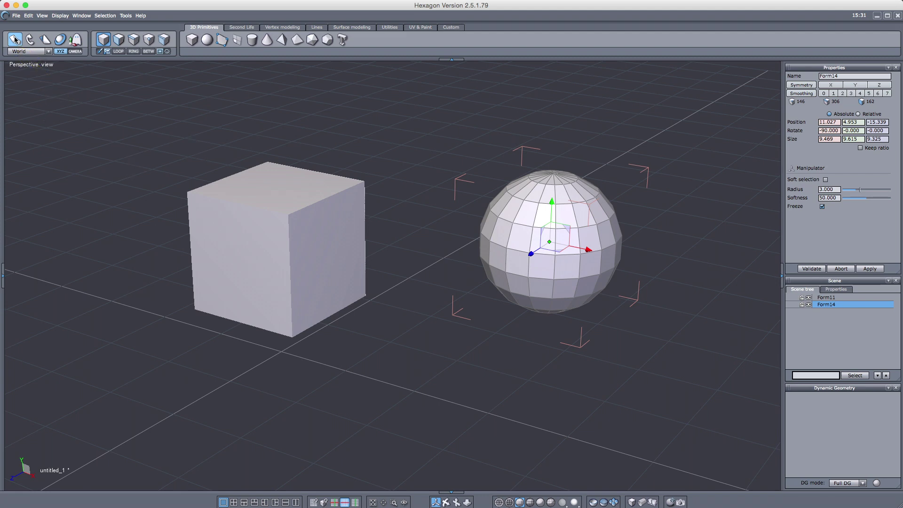
pyautogui.moveTo(473, 299); pyautogui.dragTo(442, 306, button='middle')
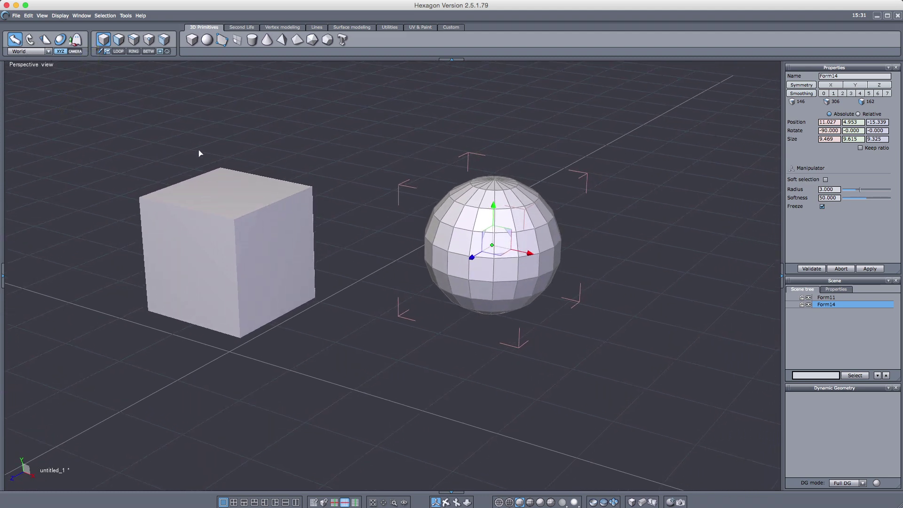
pyautogui.click(242, 219)
pyautogui.click(464, 211)
pyautogui.click(254, 214)
pyautogui.click(480, 232)
pyautogui.click(237, 233)
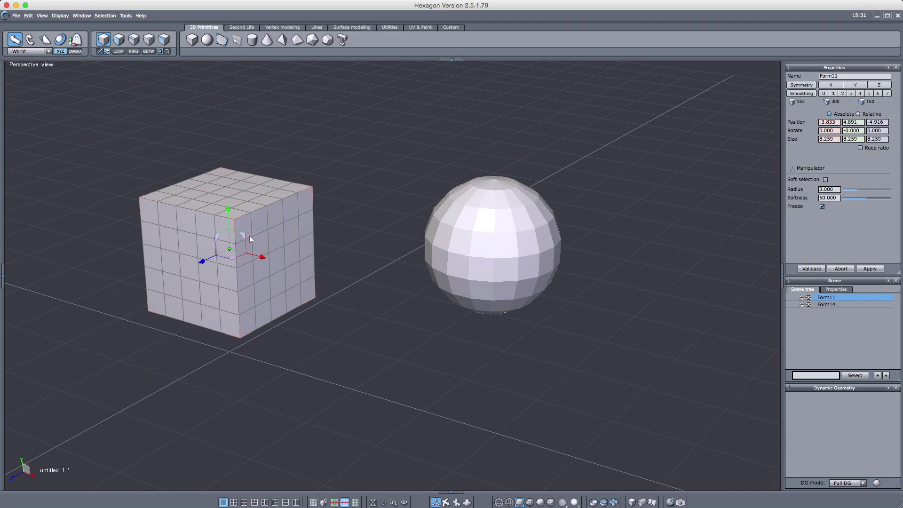
# Select the cube Form11 and delete it, leaving only the sphere
pyautogui.moveTo(290, 239); pyautogui.dragTo(402, 193, button='middle')
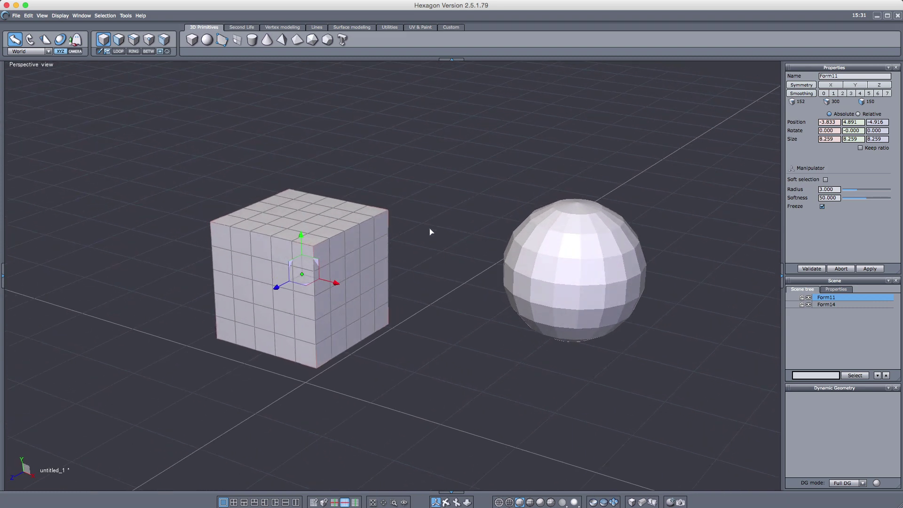
pyautogui.click(501, 289)
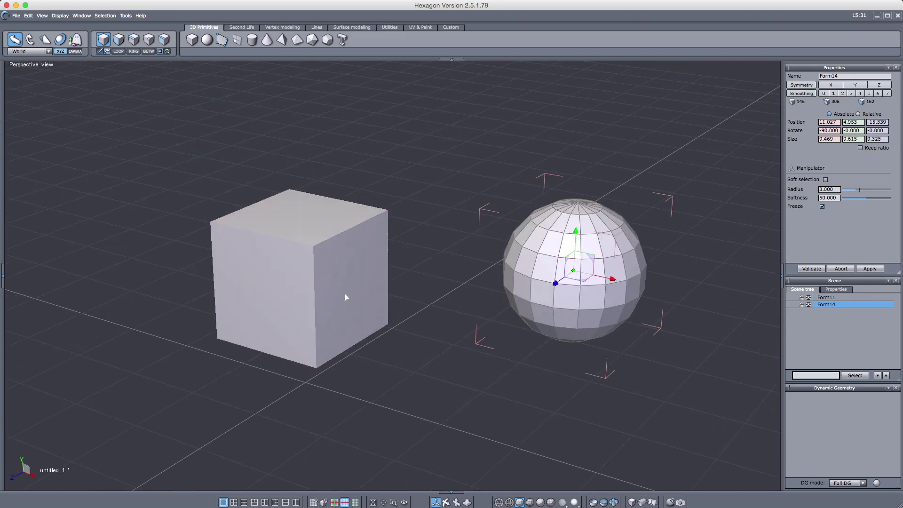
pyautogui.click(363, 281)
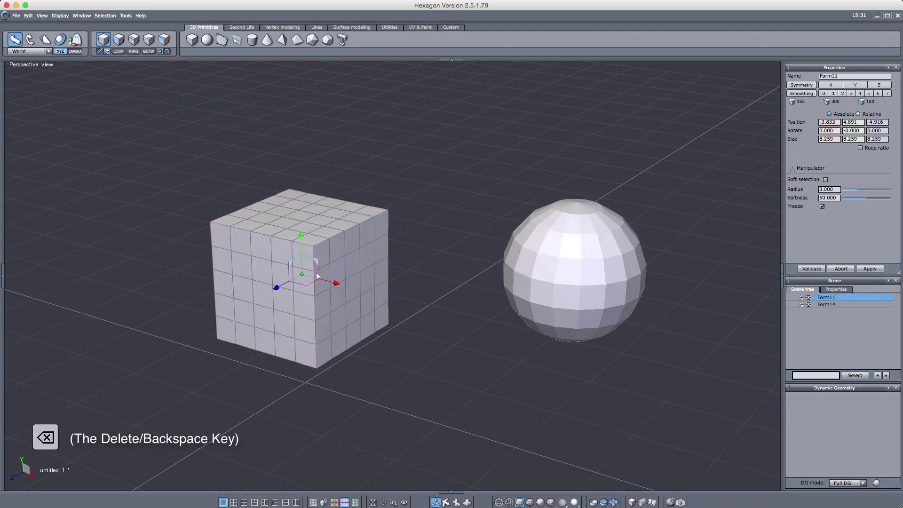
pyautogui.press('BackSpace')
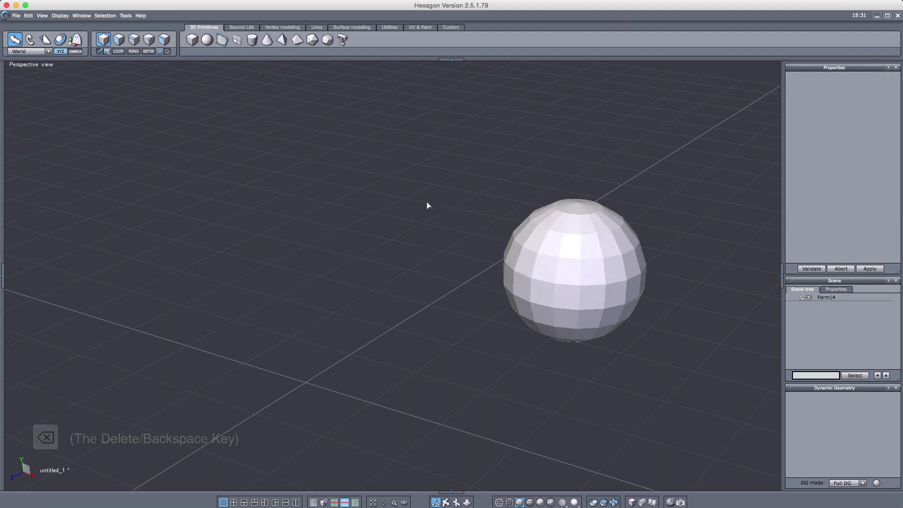
pyautogui.moveTo(435, 234); pyautogui.dragTo(477, 182, button='middle')
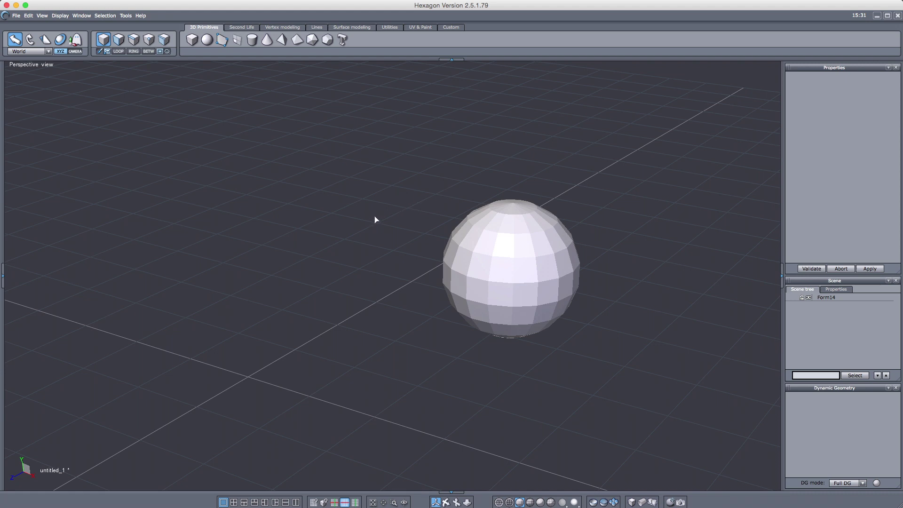
# Reselect the sphere and centre the view on it with F
pyautogui.click(484, 262)
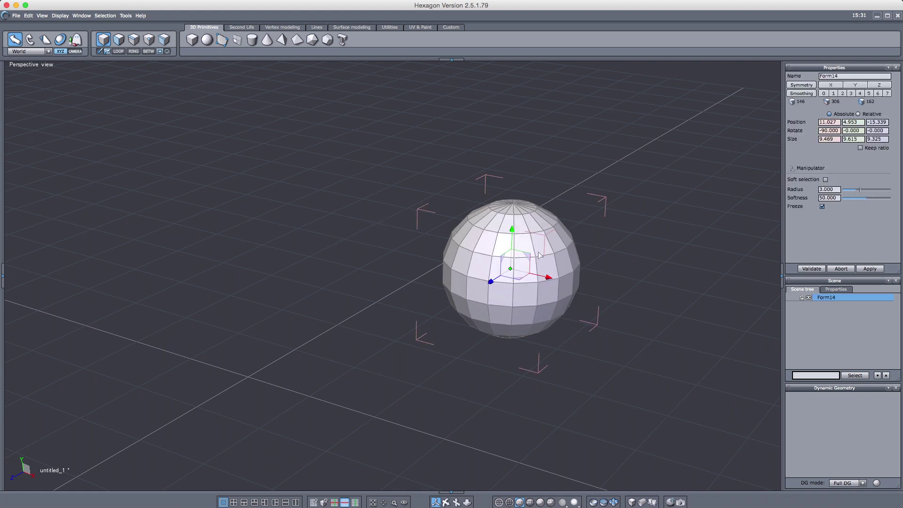
pyautogui.press('Escape')
pyautogui.press('Escape')
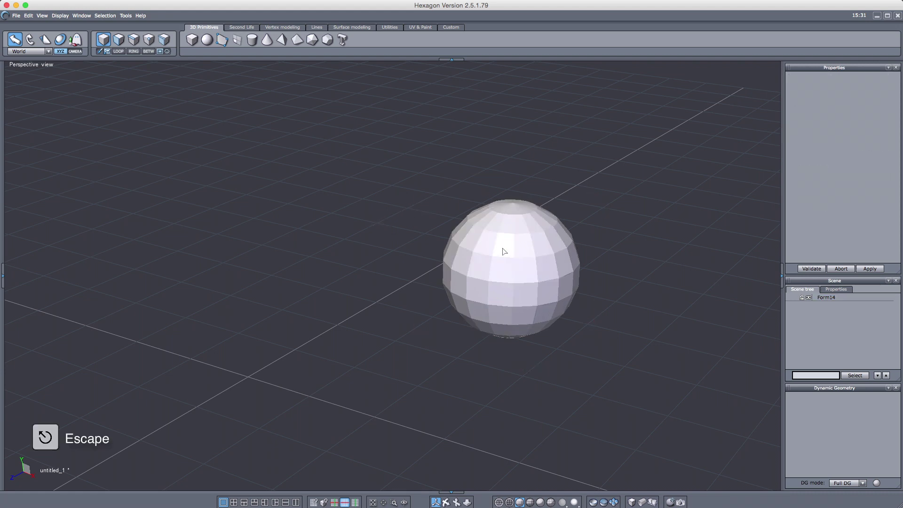
pyautogui.click(506, 252)
pyautogui.click(503, 254)
pyautogui.click(488, 257)
pyautogui.press('f')
pyautogui.scroll(5, 467, 244)
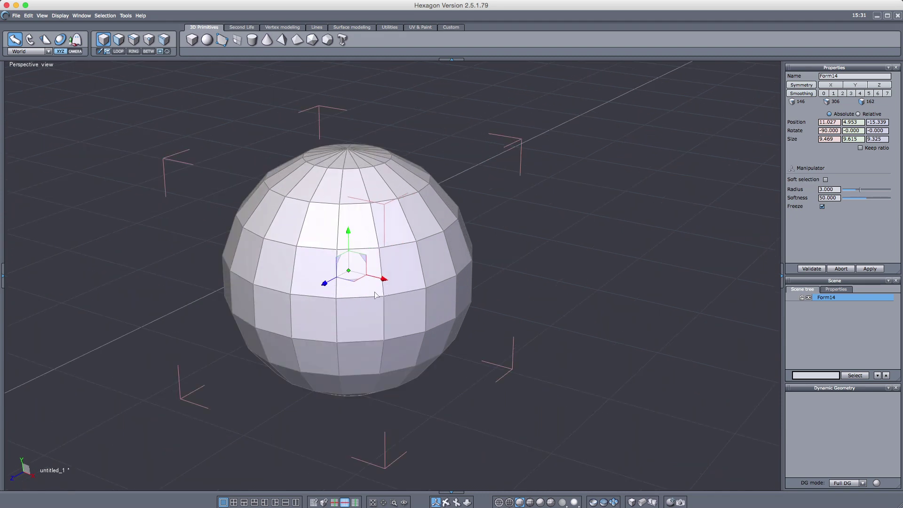
# Move the sphere freely, along Y, along X and across the XZ plane to 14.532, 5.820, -13.750
pyautogui.moveTo(320, 325); pyautogui.dragTo(399, 266)
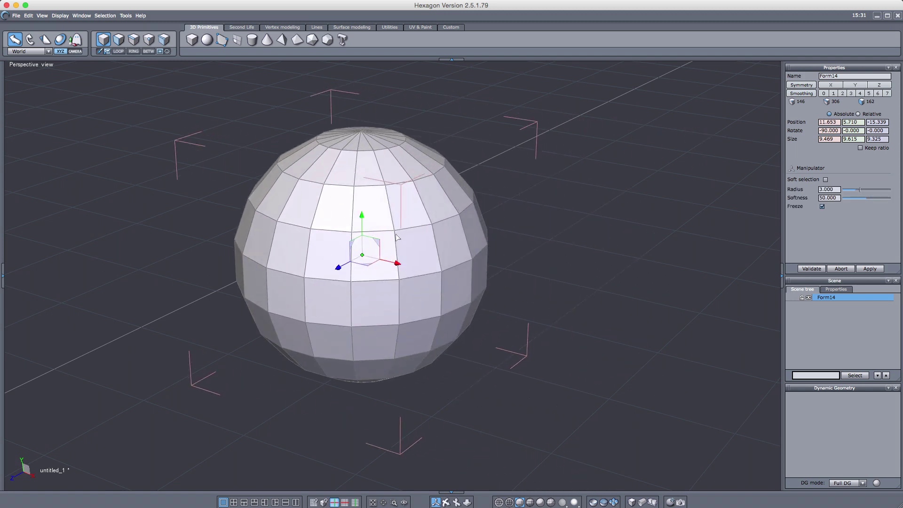
pyautogui.moveTo(363, 227)
pyautogui.mouseDown()
pyautogui.moveTo(363, 207)
pyautogui.moveTo(362, 236)
pyautogui.mouseUp()
pyautogui.moveTo(353, 268); pyautogui.dragTo(330, 275)
pyautogui.moveTo(330, 274); pyautogui.dragTo(436, 243, button='middle')
pyautogui.moveTo(328, 305); pyautogui.dragTo(368, 290)
pyautogui.moveTo(541, 238); pyautogui.dragTo(394, 333, button='middle')
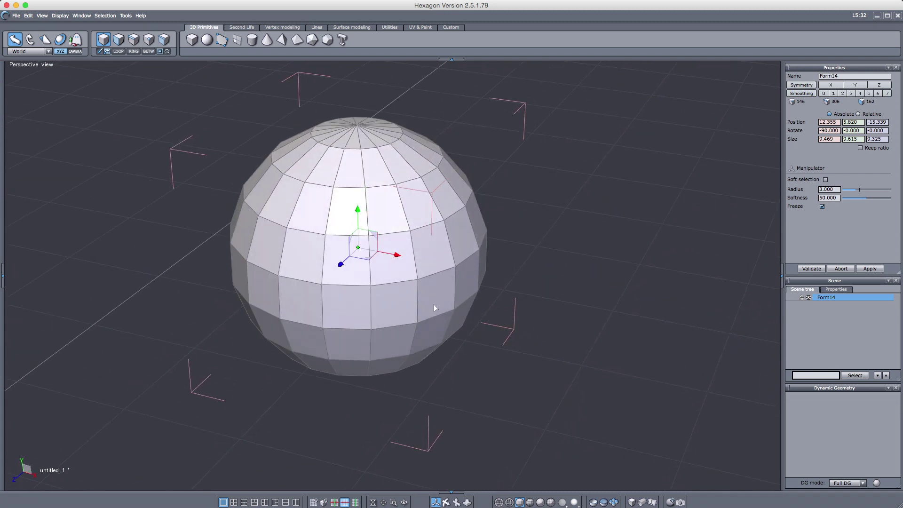
pyautogui.moveTo(369, 252); pyautogui.dragTo(403, 292)
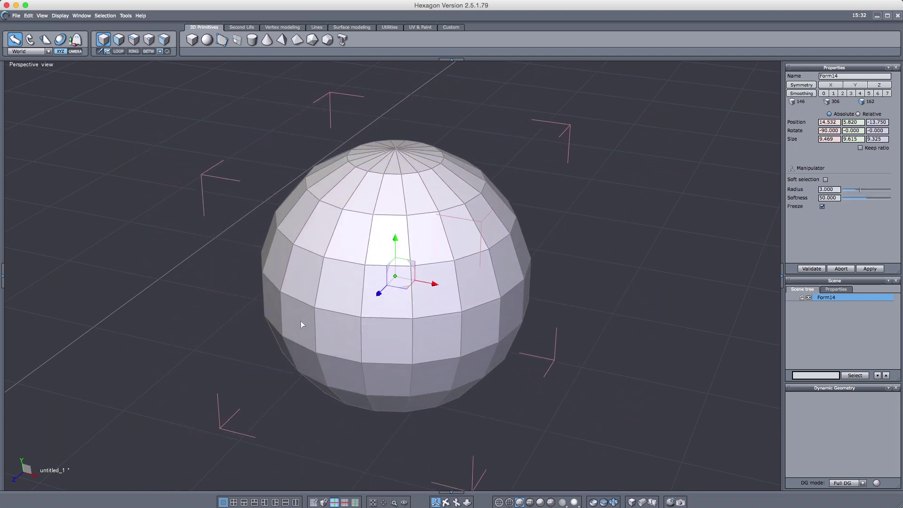
pyautogui.moveTo(272, 339); pyautogui.dragTo(206, 367, button='middle')
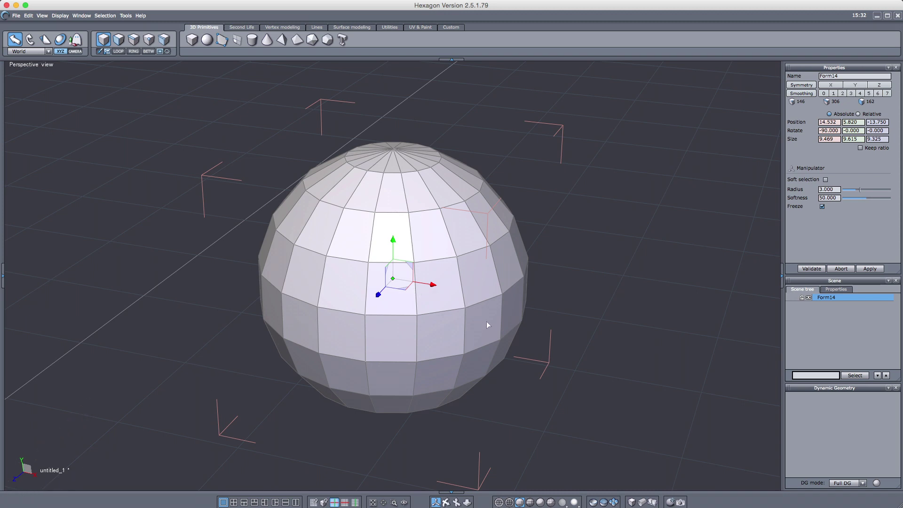
pyautogui.moveTo(487, 324); pyautogui.dragTo(430, 312, button='middle')
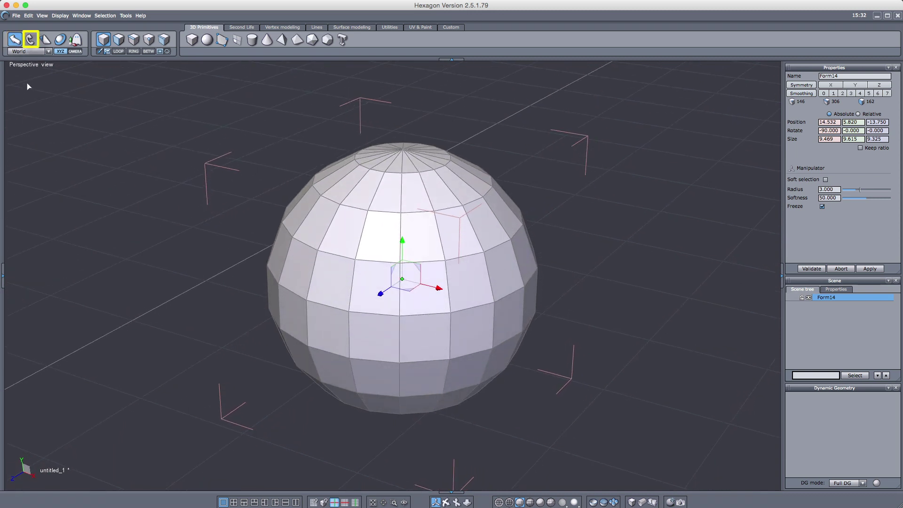
pyautogui.click(30, 45)
pyautogui.click(46, 42)
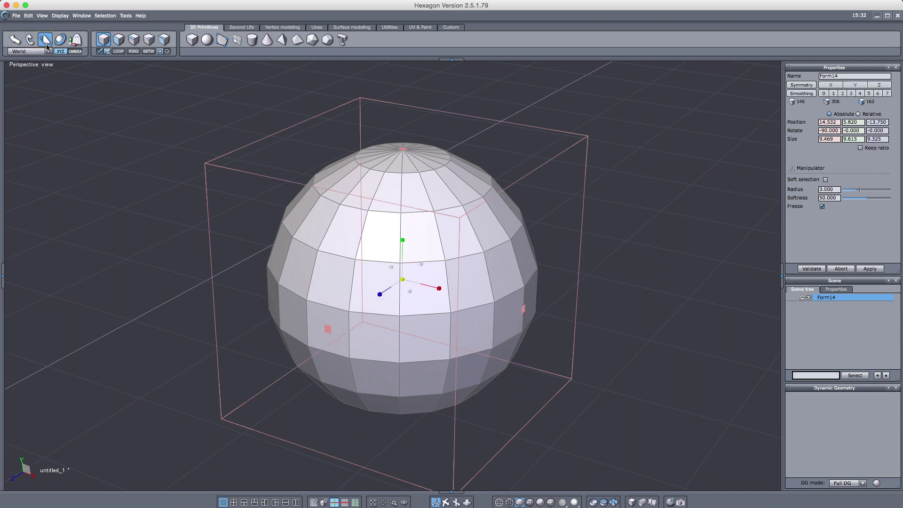
pyautogui.click(60, 40)
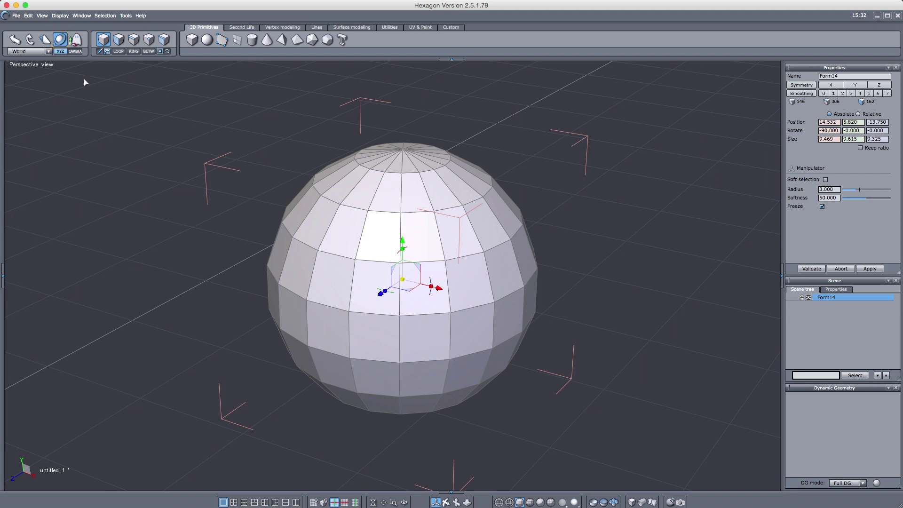
pyautogui.click(77, 45)
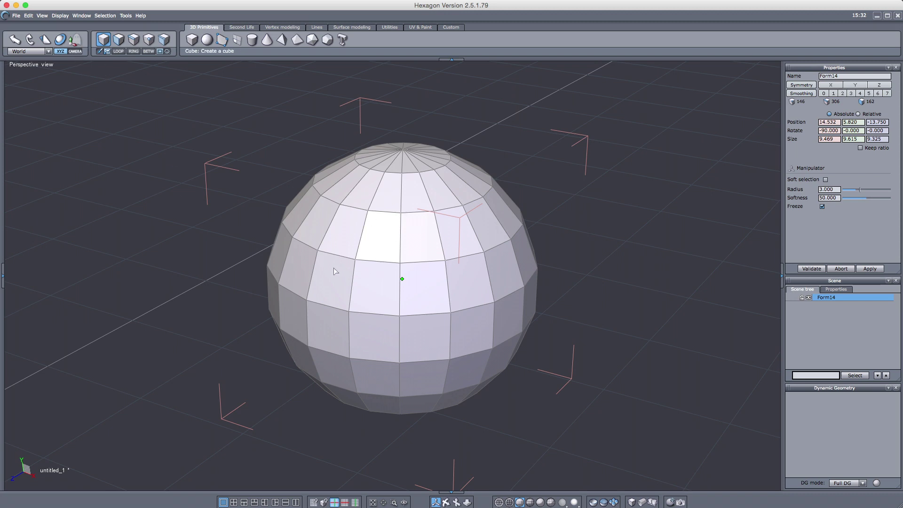
pyautogui.press('space')
pyautogui.press('space')
pyautogui.moveTo(414, 309); pyautogui.dragTo(386, 304)
pyautogui.moveTo(495, 264); pyautogui.dragTo(353, 290)
pyautogui.click(264, 182)
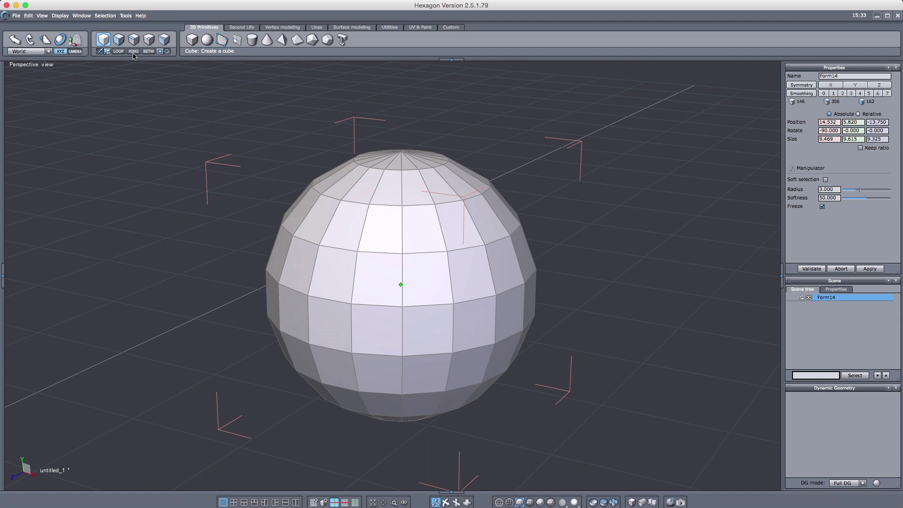
# Put the rotate manipulator on the sphere, test an X rotation, and undo it back to -90, 0, 0
pyautogui.press('Escape')
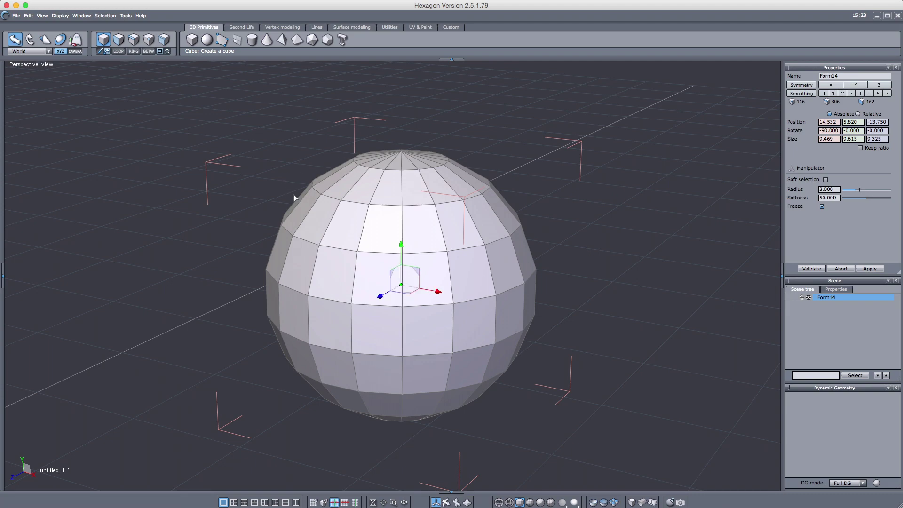
pyautogui.moveTo(332, 263); pyautogui.dragTo(400, 290, button='middle')
pyautogui.click(30, 39)
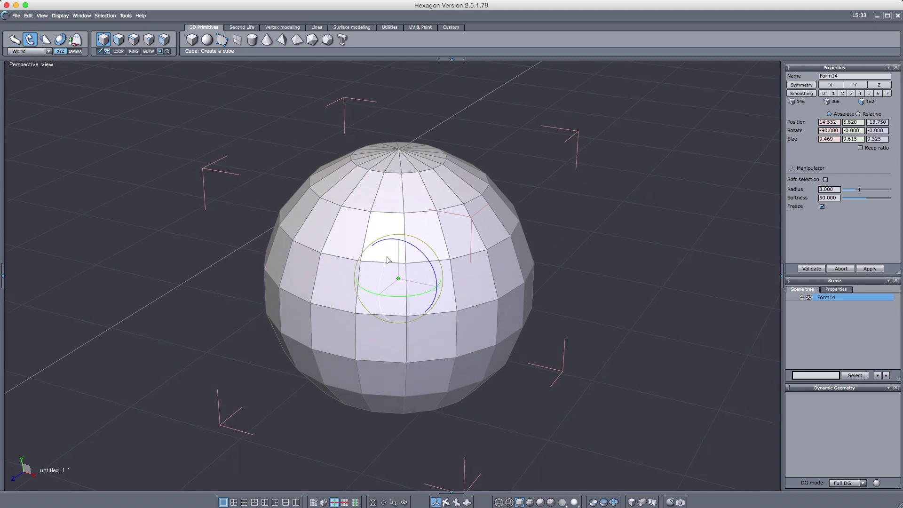
pyautogui.moveTo(387, 260); pyautogui.dragTo(458, 263)
pyautogui.press('super+z')
pyautogui.press('super+z')
pyautogui.press('super+z')
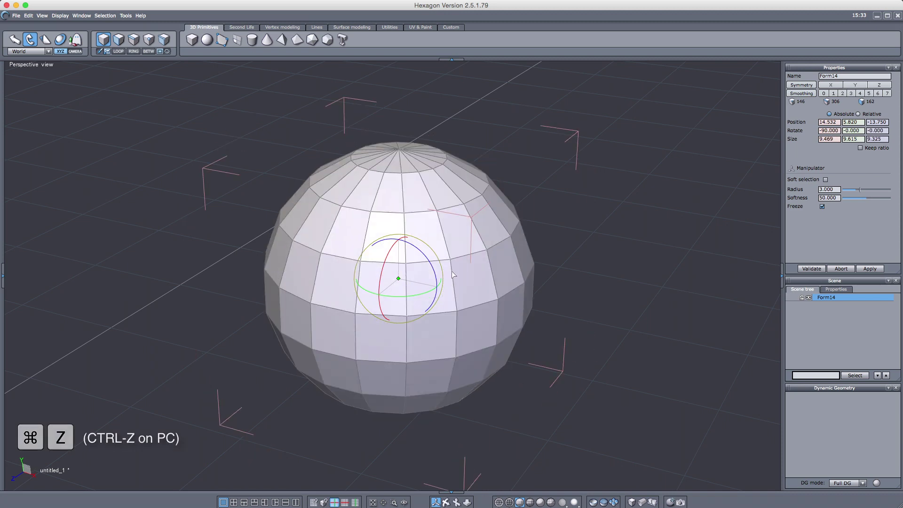
# Scale the sphere with its centre, face and corner handles down to 8.227 × 8.521 × 8.760
pyautogui.moveTo(507, 241)
pyautogui.mouseDown(button='middle')
pyautogui.moveTo(495, 242)
pyautogui.moveTo(504, 241)
pyautogui.mouseUp(button='middle')
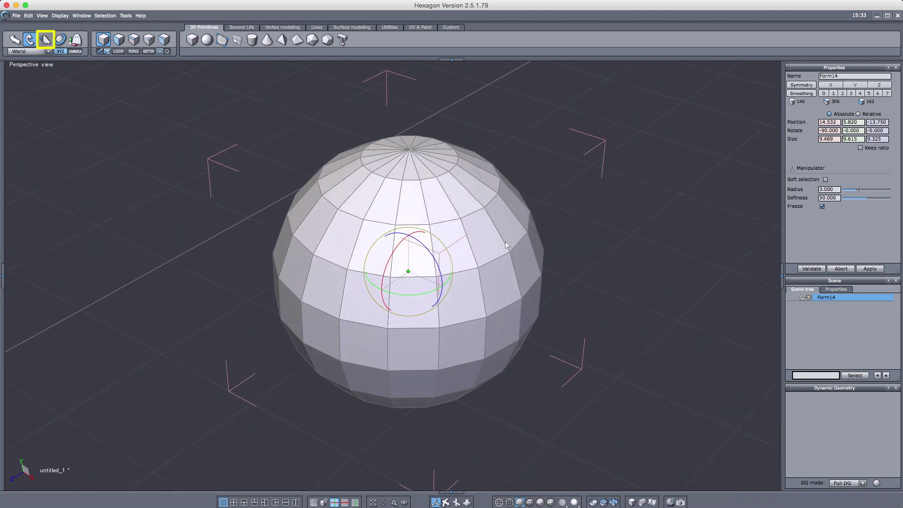
pyautogui.click(45, 40)
pyautogui.moveTo(537, 296); pyautogui.dragTo(471, 325, button='middle')
pyautogui.moveTo(400, 279); pyautogui.dragTo(422, 275)
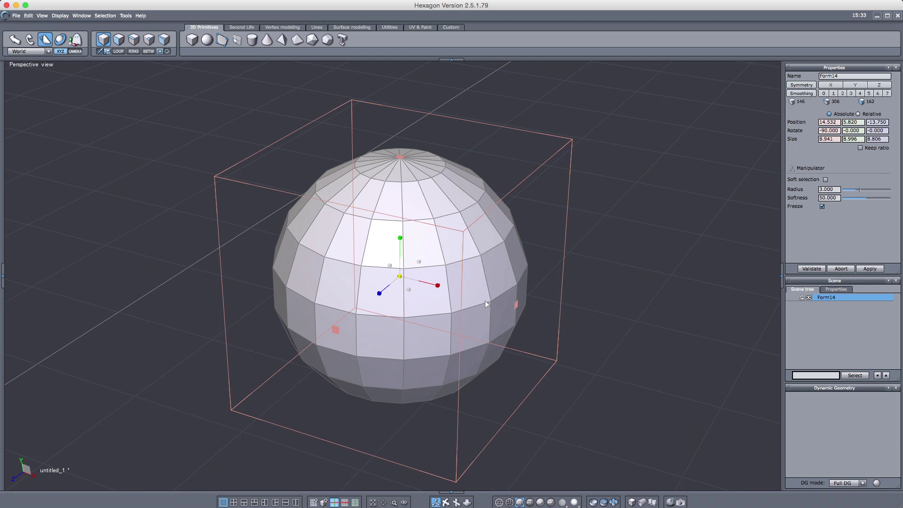
pyautogui.moveTo(516, 306); pyautogui.dragTo(189, 228)
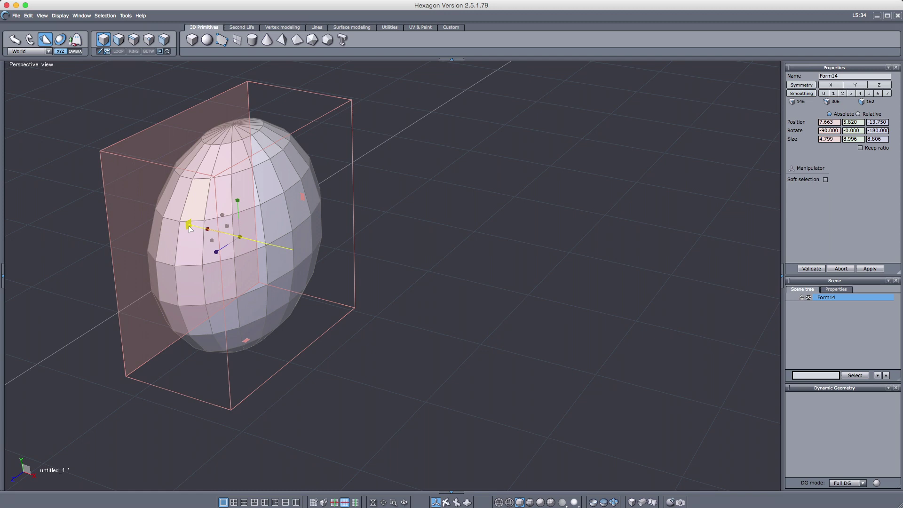
pyautogui.moveTo(189, 227); pyautogui.dragTo(512, 338)
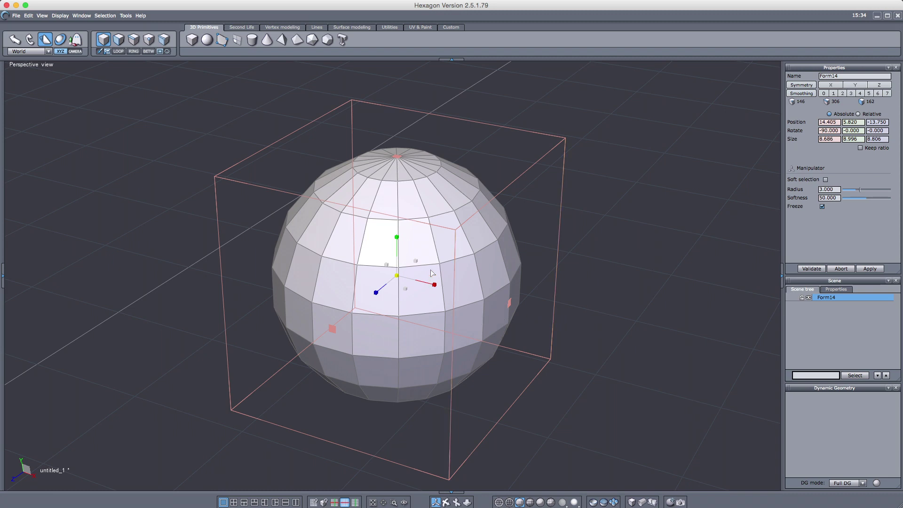
pyautogui.moveTo(505, 193)
pyautogui.mouseDown()
pyautogui.moveTo(414, 262)
pyautogui.moveTo(507, 204)
pyautogui.mouseUp()
pyautogui.moveTo(555, 148)
pyautogui.mouseDown()
pyautogui.moveTo(453, 238)
pyautogui.moveTo(566, 160)
pyautogui.moveTo(559, 163)
pyautogui.mouseUp()
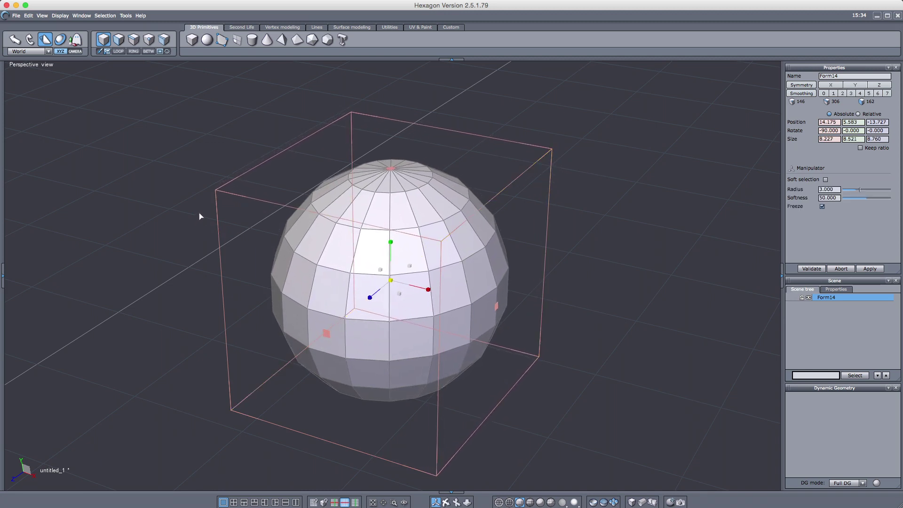
# Switch to the Universal manipulator and undo a test rotation of the sphere
pyautogui.click(60, 40)
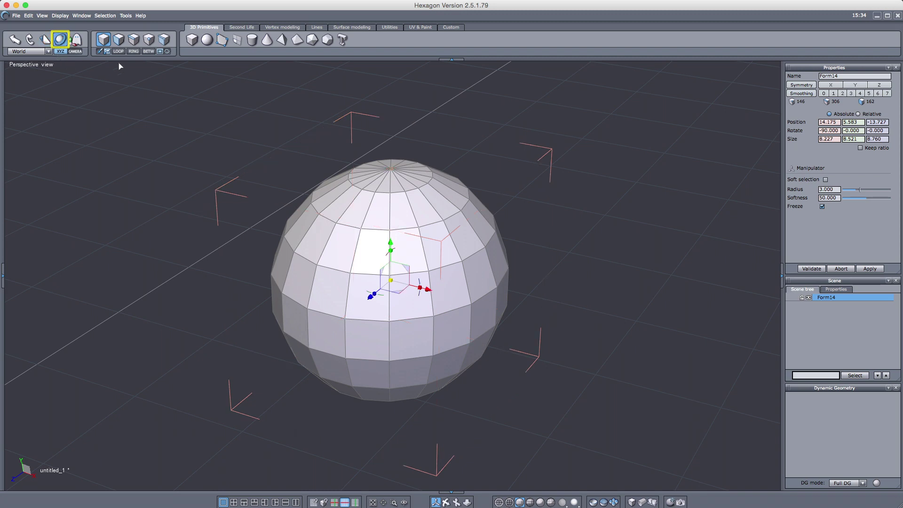
pyautogui.moveTo(390, 256); pyautogui.dragTo(449, 247)
pyautogui.press('super+z')
pyautogui.press('super+z')
pyautogui.press('super+z')
pyautogui.press('super+z')
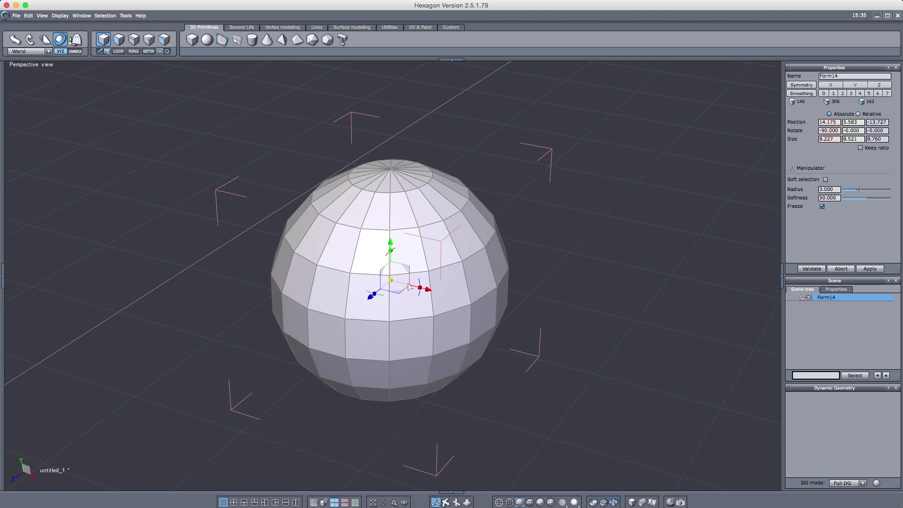
# Paint-select front faces in face mode, hide them, then unhide them
pyautogui.click(119, 42)
pyautogui.moveTo(369, 331)
pyautogui.mouseDown()
pyautogui.moveTo(349, 309)
pyautogui.moveTo(437, 262)
pyautogui.moveTo(361, 325)
pyautogui.moveTo(408, 262)
pyautogui.moveTo(385, 322)
pyautogui.mouseUp()
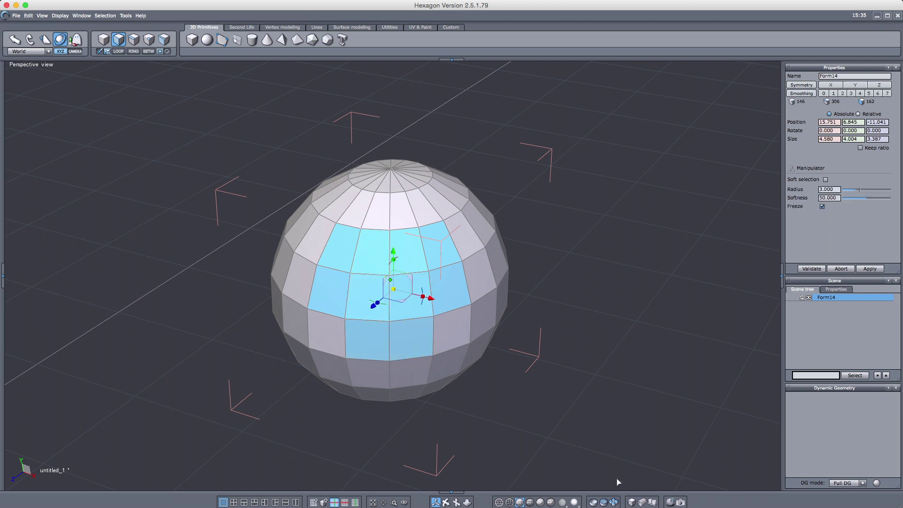
pyautogui.click(594, 502)
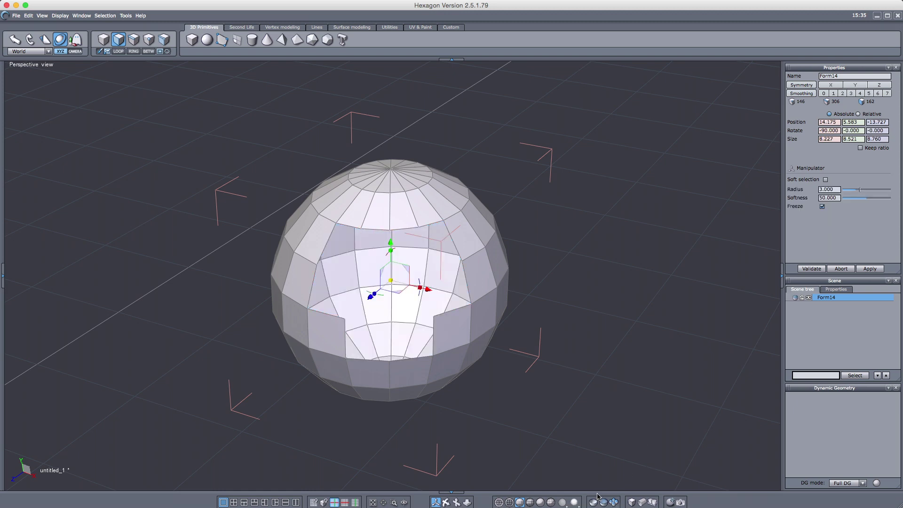
pyautogui.click(614, 503)
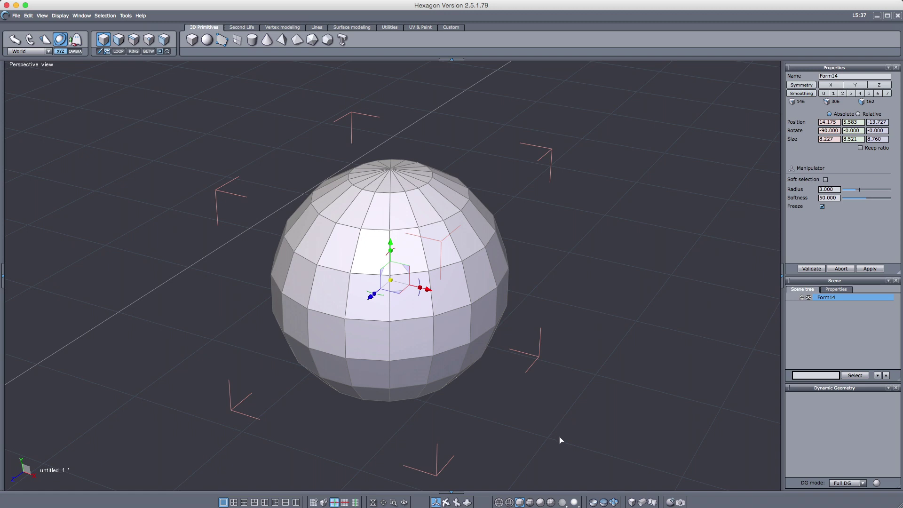
# Deselect the sphere and compare smooth, flat and flat-with-edges shading
pyautogui.click(540, 502)
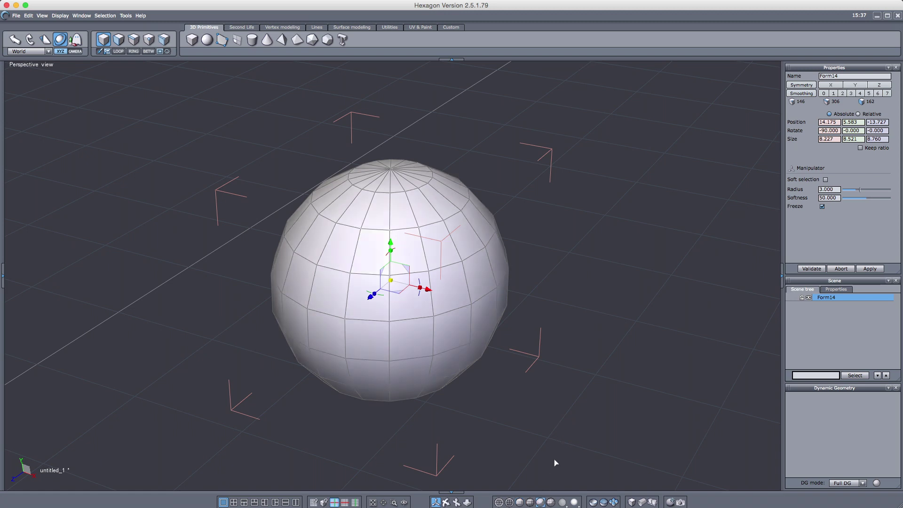
pyautogui.click(588, 426)
pyautogui.click(519, 502)
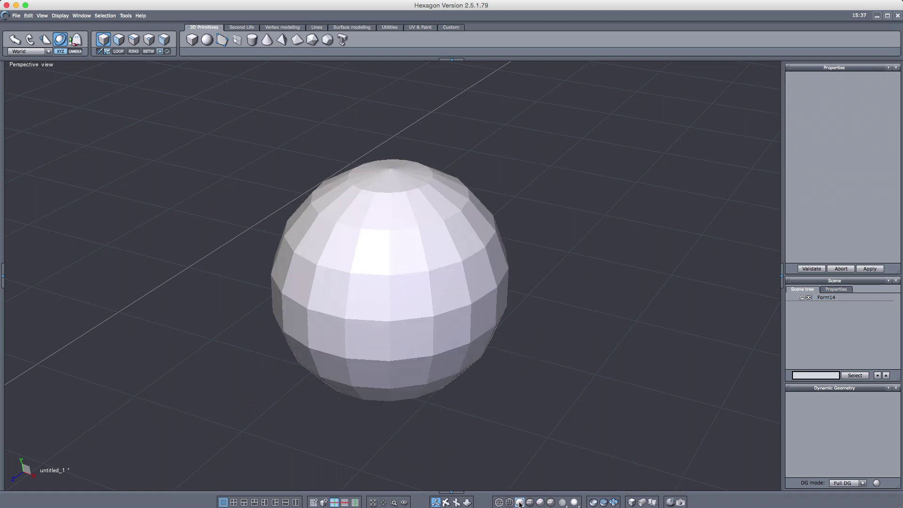
pyautogui.click(541, 502)
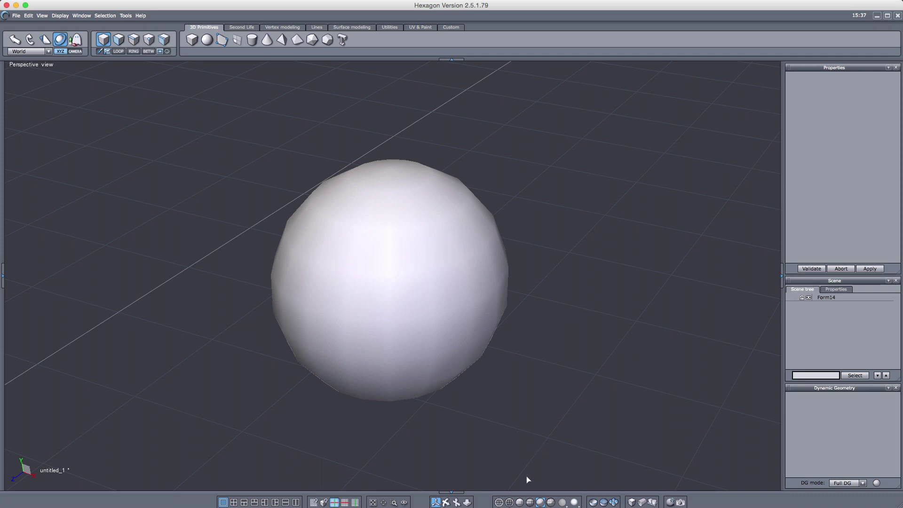
pyautogui.click(520, 502)
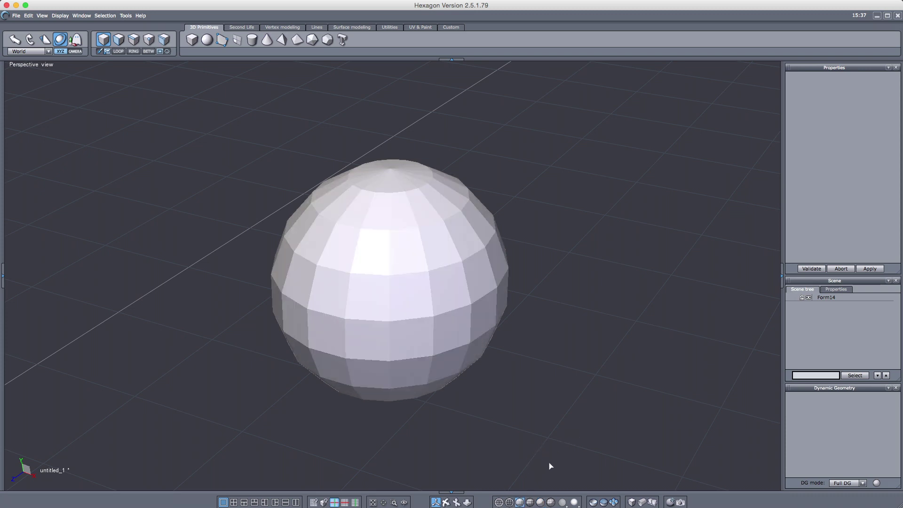
pyautogui.click(530, 502)
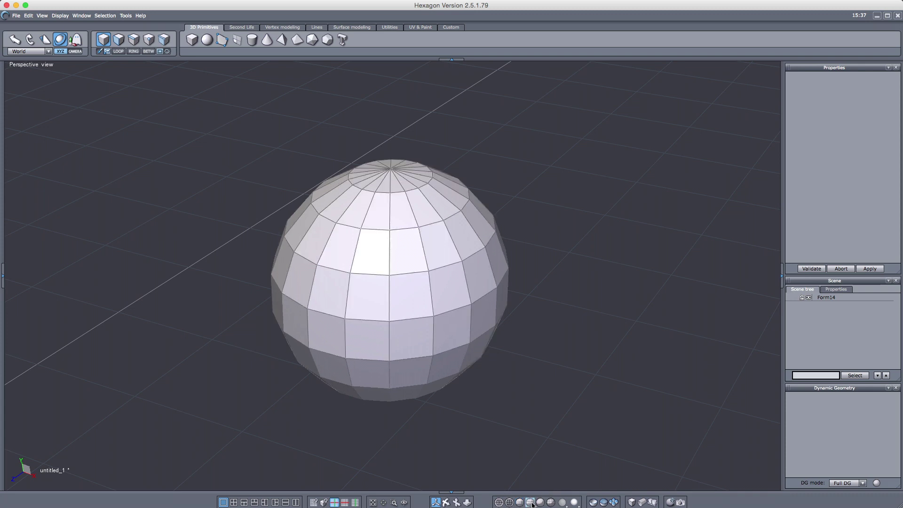
pyautogui.click(520, 502)
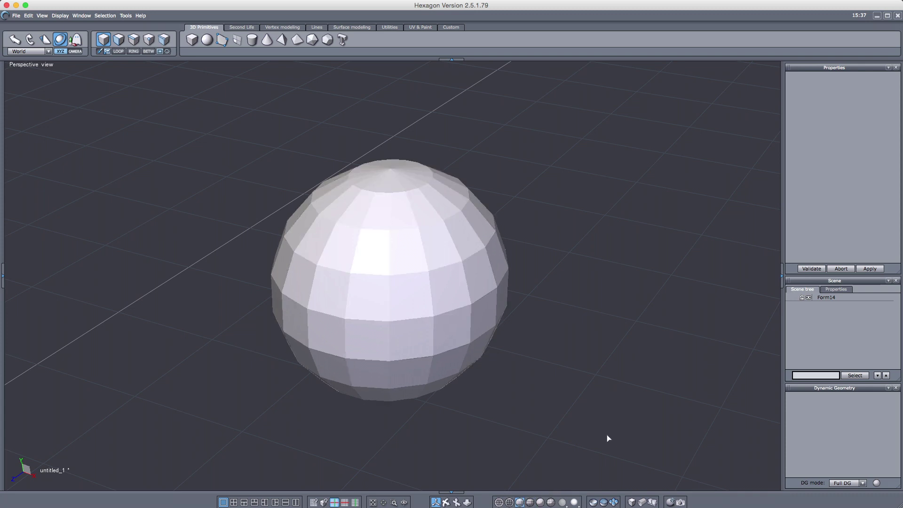
# Compare smooth and flat shading with edge lines, ending on plain flat shading
pyautogui.click(541, 502)
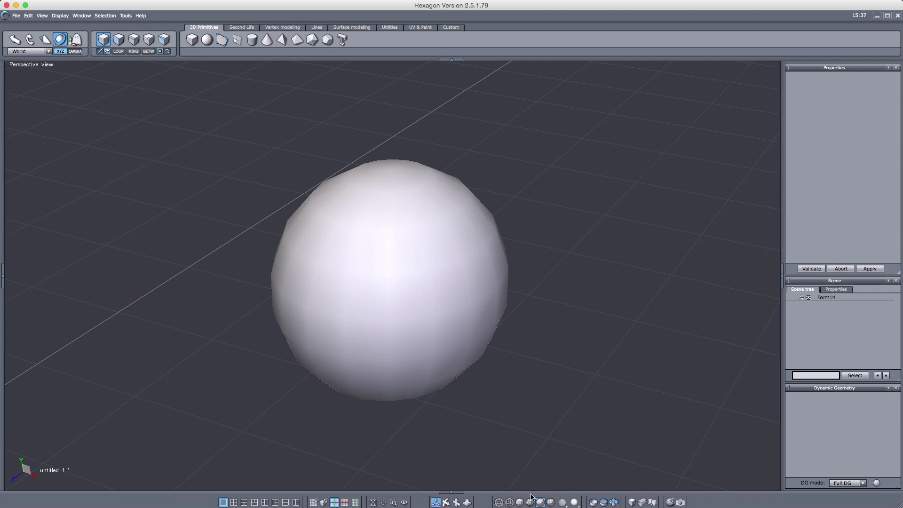
pyautogui.click(550, 502)
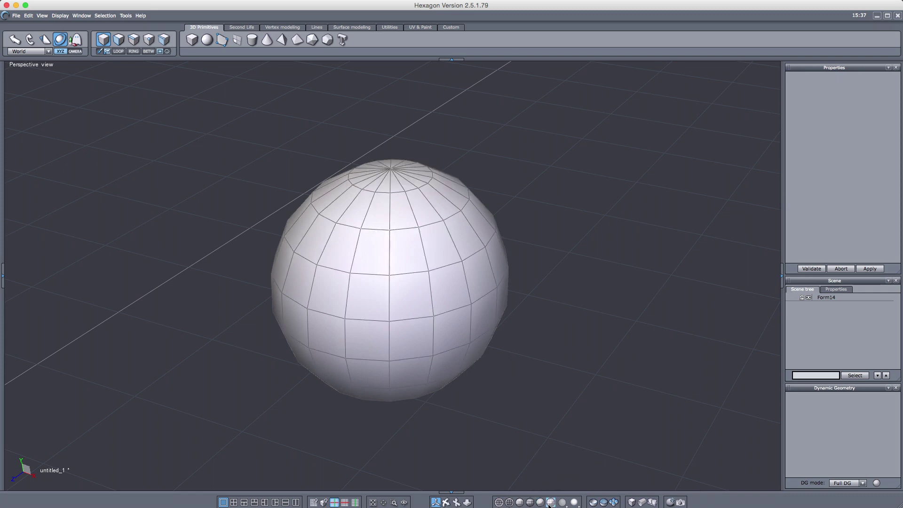
pyautogui.click(520, 502)
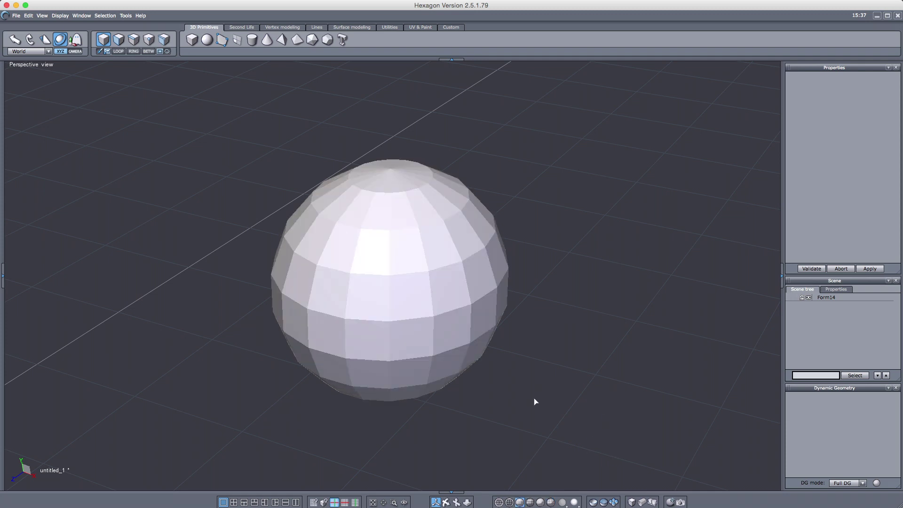
pyautogui.click(530, 502)
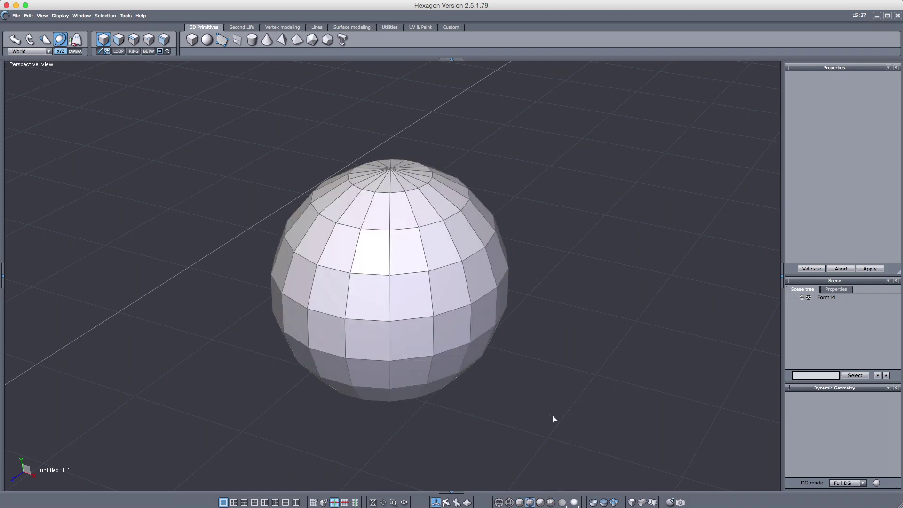
pyautogui.click(541, 502)
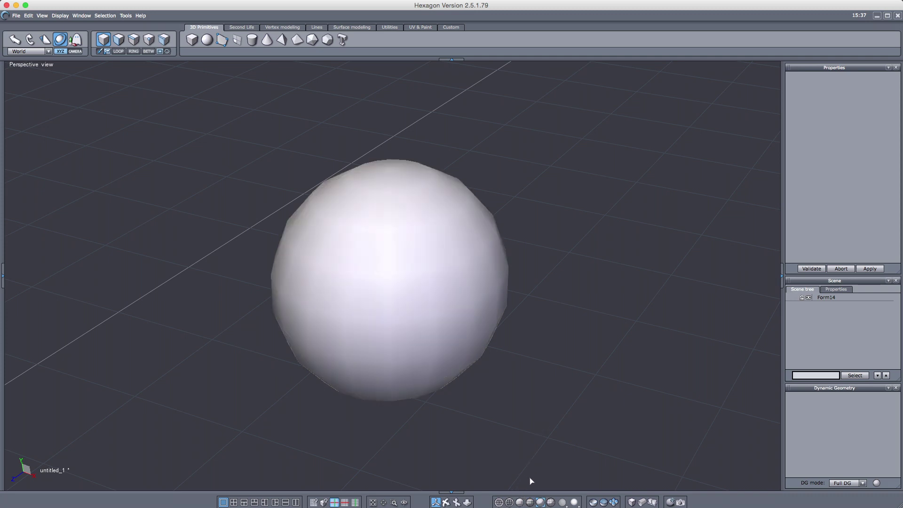
pyautogui.click(520, 502)
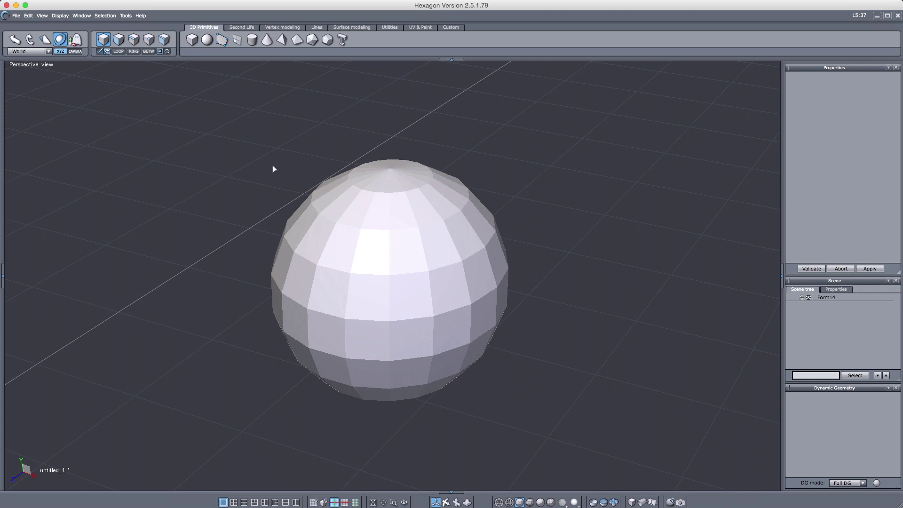
# Select the sphere Form14 and pick single faces on it in face mode
pyautogui.click(438, 186)
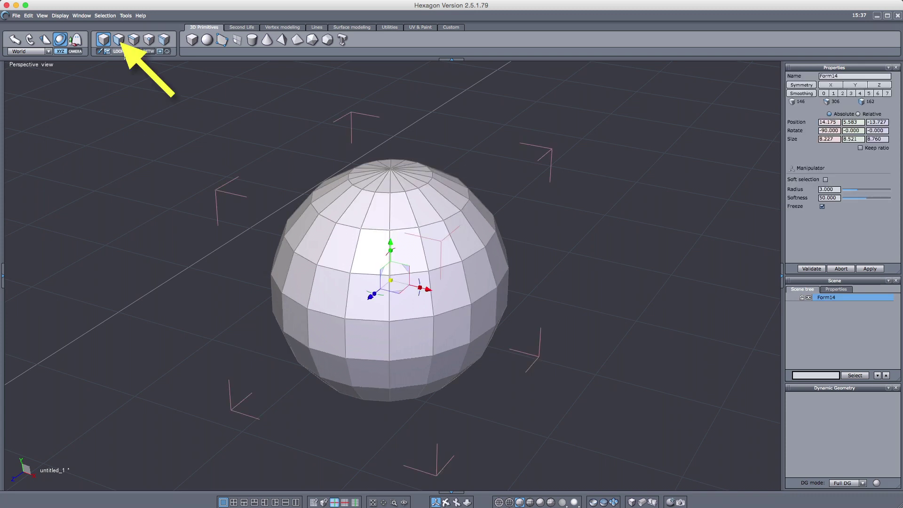
pyautogui.click(119, 44)
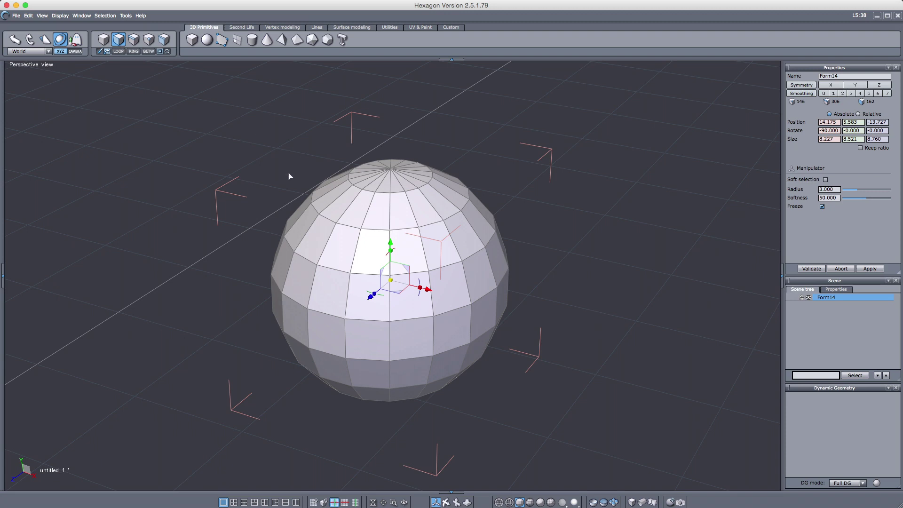
pyautogui.click(331, 284)
pyautogui.keyDown('shift'); pyautogui.click(383, 269); pyautogui.keyUp('shift')
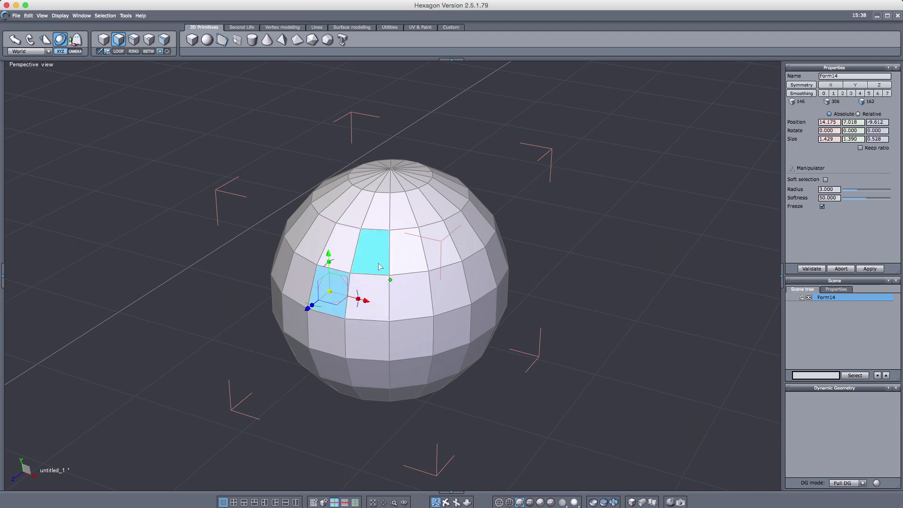
pyautogui.keyDown('shift'); pyautogui.click(384, 279); pyautogui.keyUp('shift')
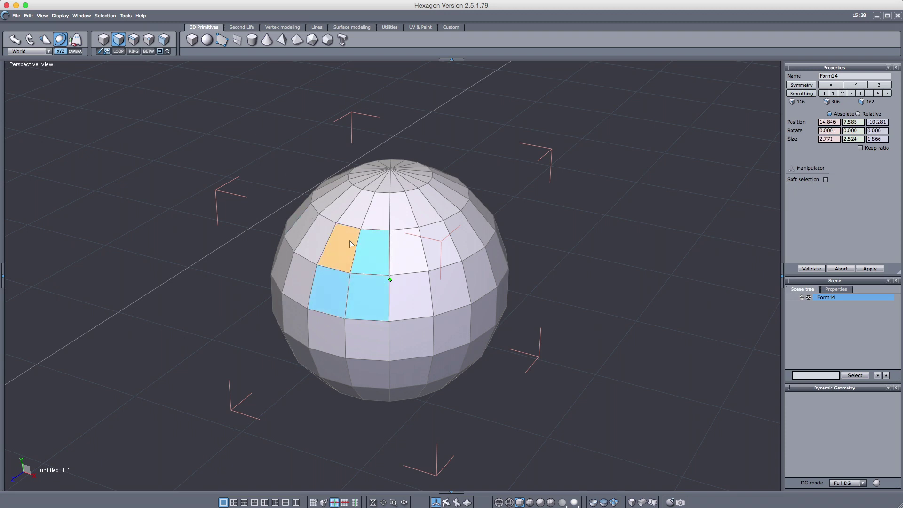
pyautogui.keyDown('shift'); pyautogui.click(401, 253); pyautogui.keyUp('shift')
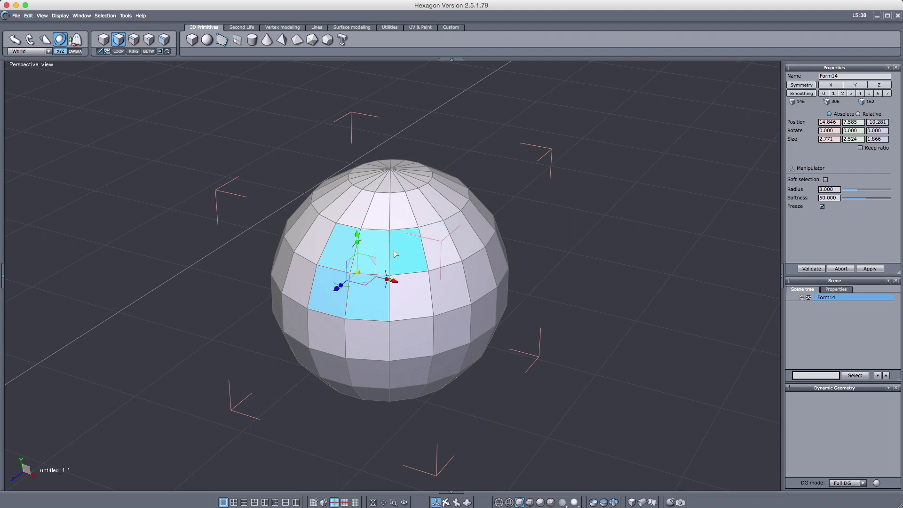
pyautogui.keyDown('shift'); pyautogui.click(417, 258); pyautogui.keyUp('shift')
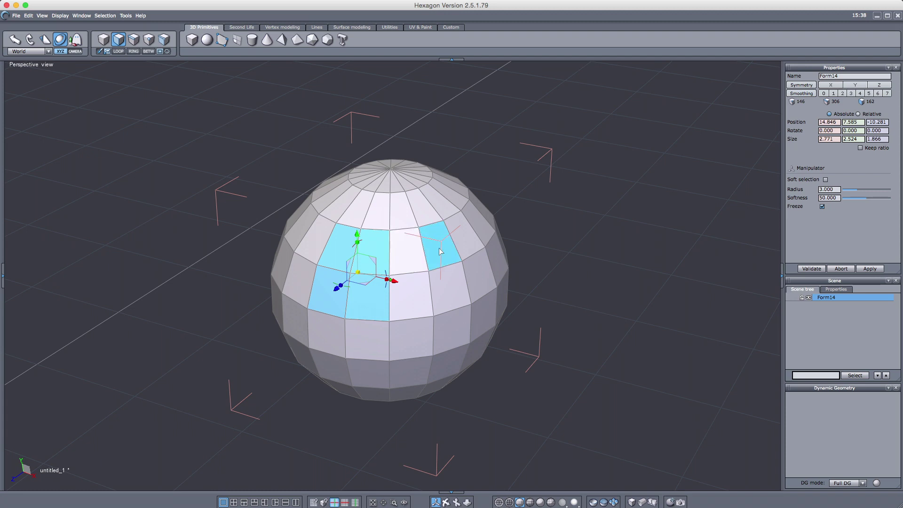
pyautogui.keyDown('shift'); pyautogui.click(428, 253); pyautogui.keyUp('shift')
# Add four faces to the face selection, then remove four others from it
pyautogui.keyDown('shift'); pyautogui.click(410, 292); pyautogui.keyUp('shift')
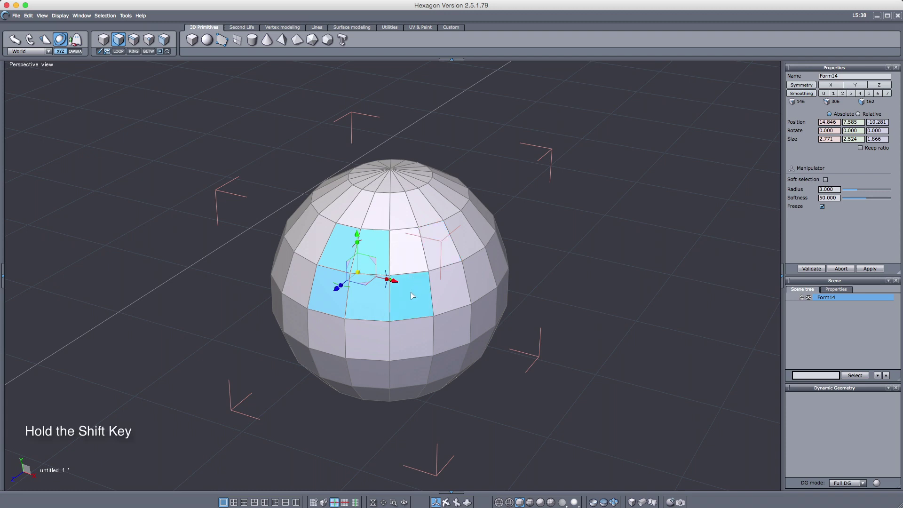
pyautogui.keyDown('shift'); pyautogui.click(408, 249); pyautogui.keyUp('shift')
pyautogui.keyDown('shift'); pyautogui.click(442, 245); pyautogui.keyUp('shift')
pyautogui.keyDown('shift'); pyautogui.click(446, 290); pyautogui.keyUp('shift')
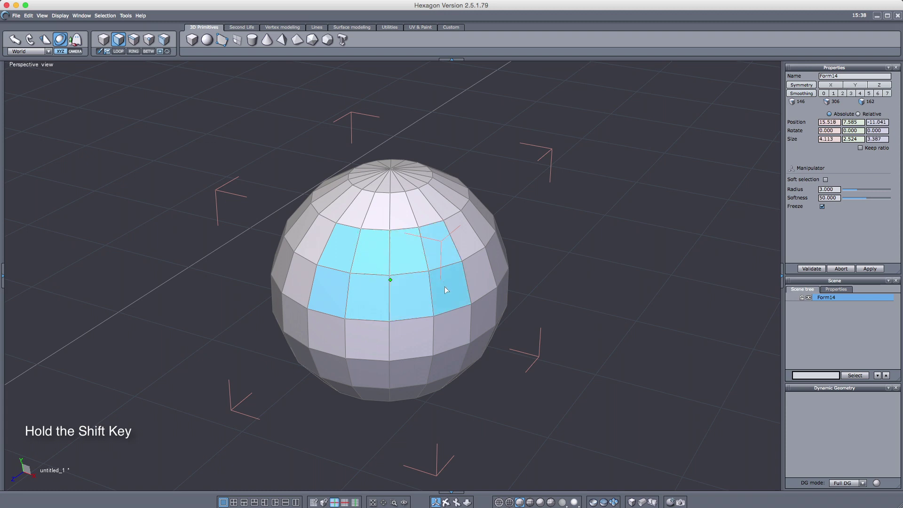
pyautogui.keyDown('shift'); pyautogui.click(372, 357); pyautogui.keyUp('shift')
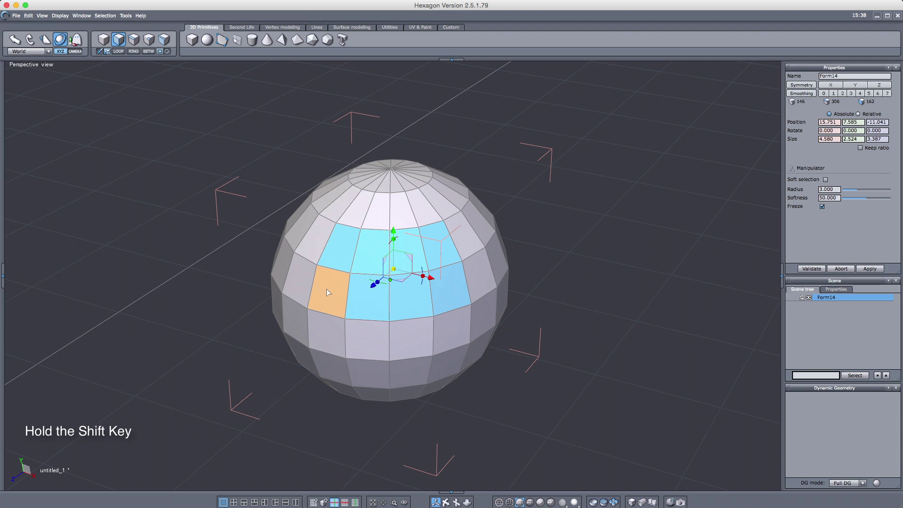
pyautogui.keyDown('shift'); pyautogui.click(337, 256); pyautogui.keyUp('shift')
pyautogui.keyDown('ctrl'); pyautogui.click(368, 262); pyautogui.keyUp('ctrl')
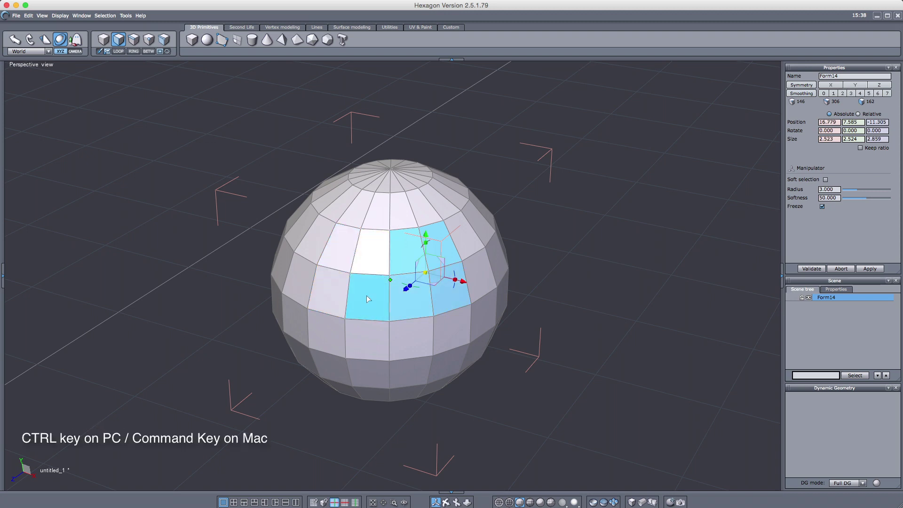
pyautogui.keyDown('ctrl'); pyautogui.click(365, 295); pyautogui.keyUp('ctrl')
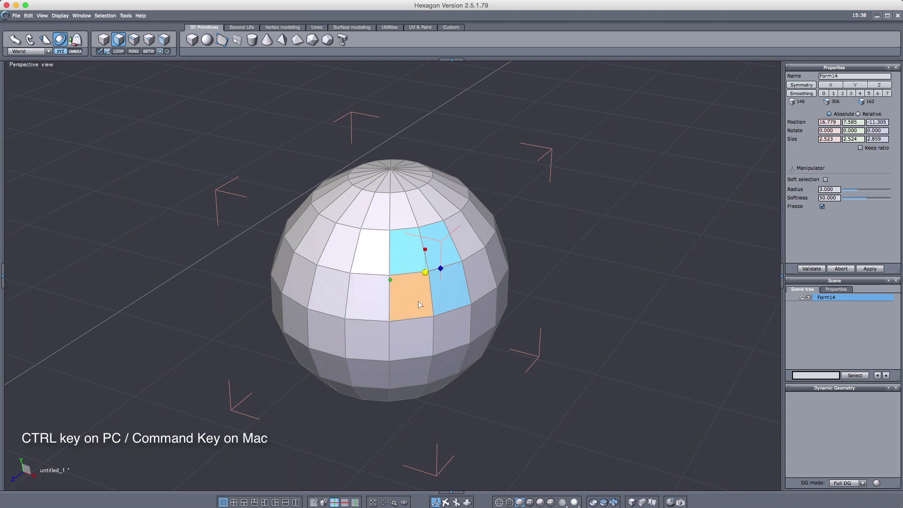
# Paint a two-row band of faces, then marquee-select all front faces
pyautogui.moveTo(417, 301)
pyautogui.mouseDown()
pyautogui.moveTo(321, 295)
pyautogui.moveTo(285, 252)
pyautogui.mouseUp()
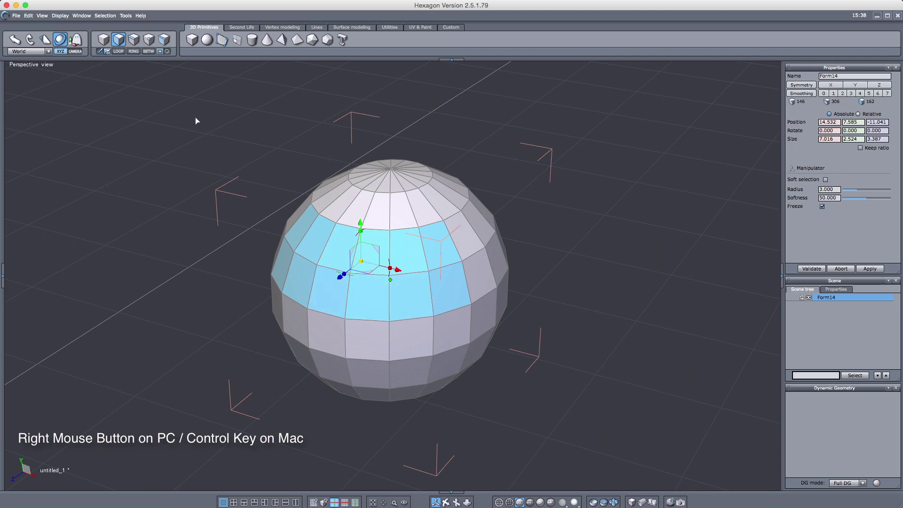
pyautogui.moveTo(203, 133); pyautogui.dragTo(577, 448)
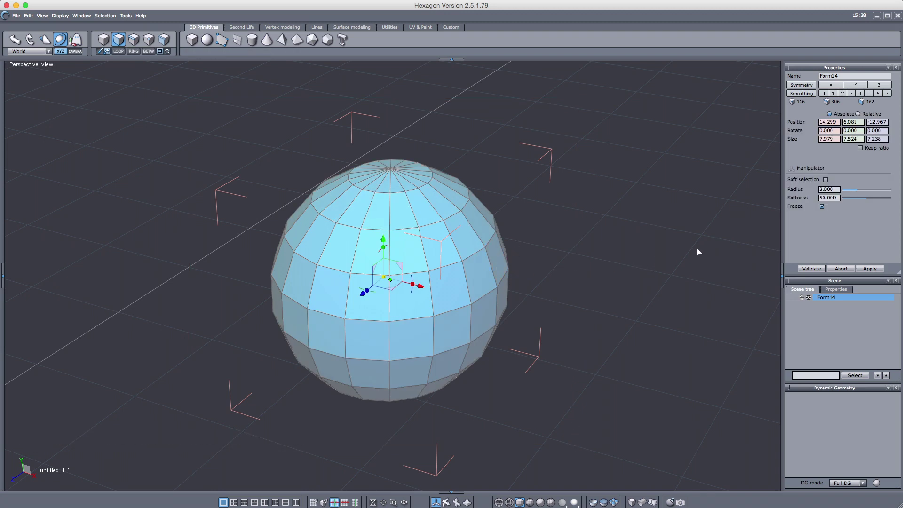
pyautogui.moveTo(698, 250); pyautogui.dragTo(58, 233, button='right')
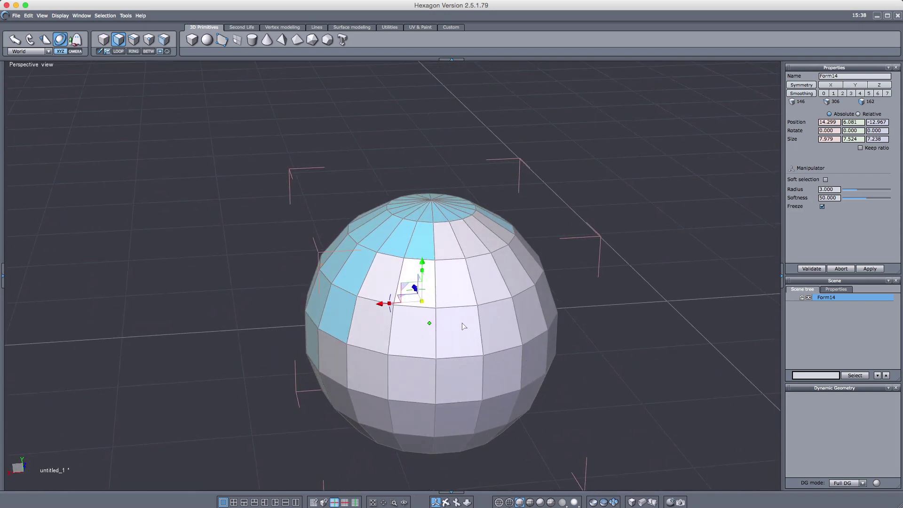
pyautogui.moveTo(459, 312); pyautogui.dragTo(414, 270, button='middle')
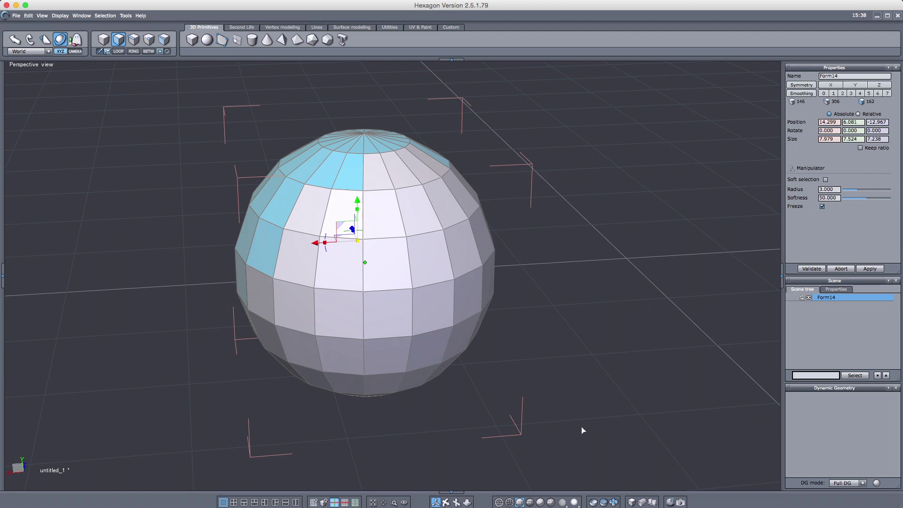
# Turn on see-through sub-selection display and marquee-select every sphere face, back faces included
pyautogui.click(631, 502)
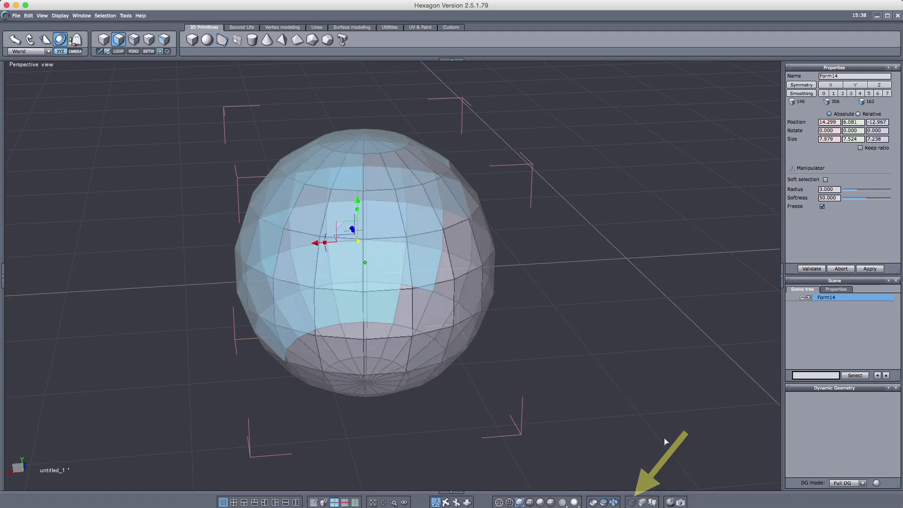
pyautogui.click(632, 502)
pyautogui.click(632, 502)
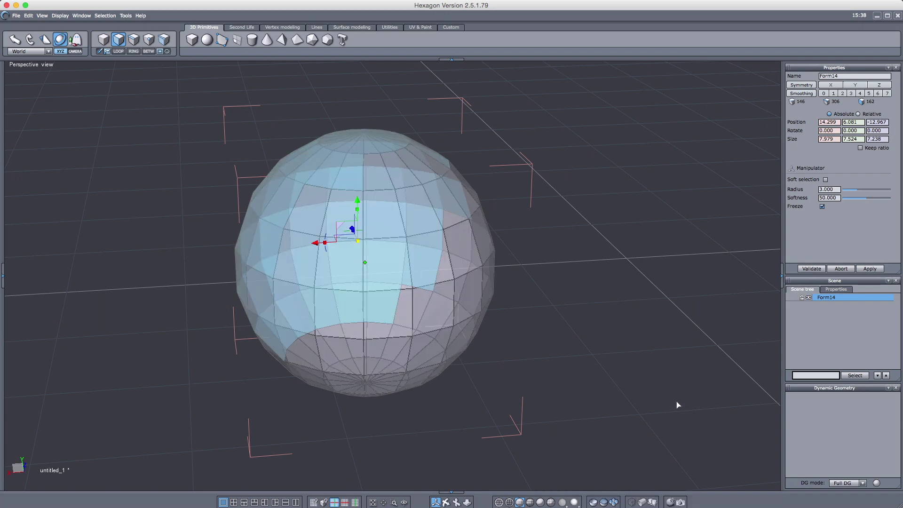
pyautogui.moveTo(354, 354); pyautogui.dragTo(391, 331, button='middle')
pyautogui.click(594, 320)
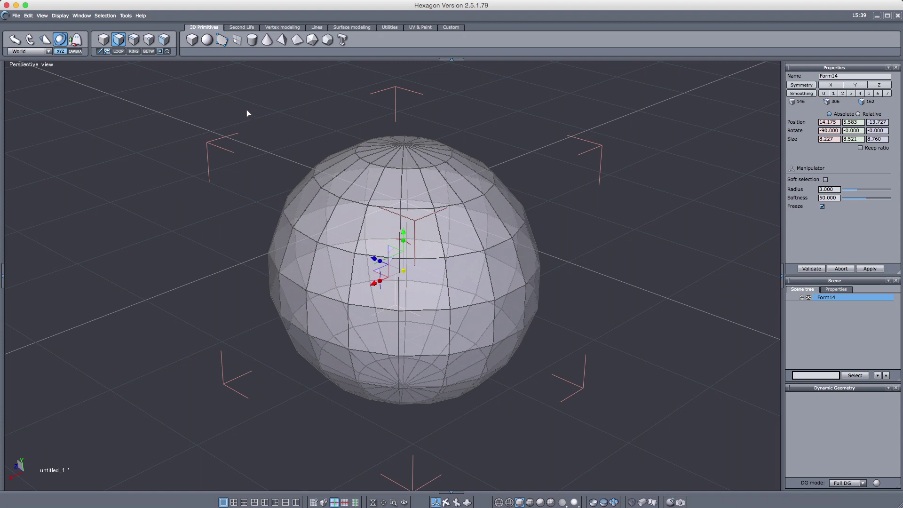
pyautogui.moveTo(215, 89); pyautogui.dragTo(579, 434)
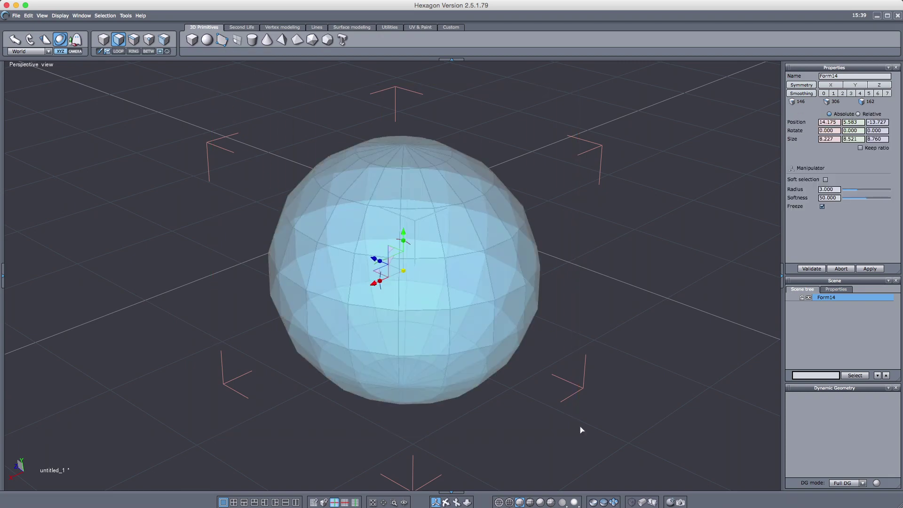
pyautogui.moveTo(617, 352); pyautogui.dragTo(593, 305, button='middle')
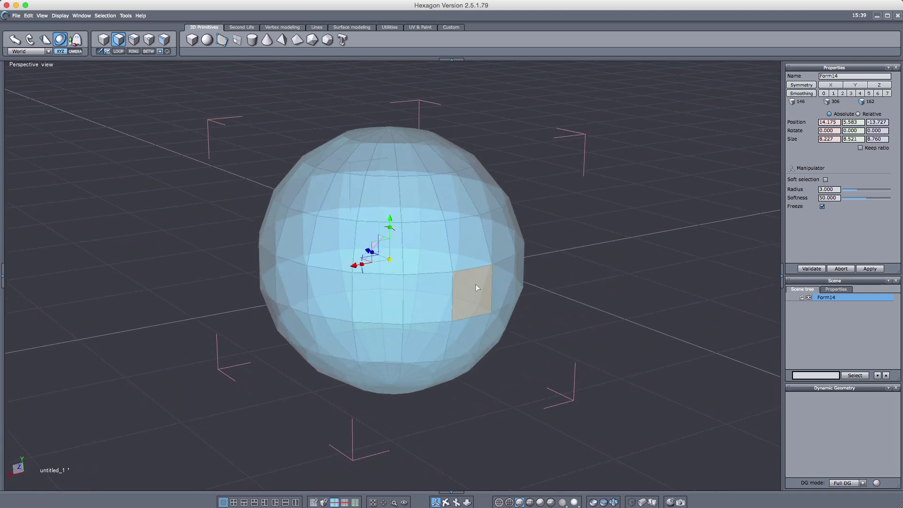
# Turn off transparent display, clear the selection, then select all of the sphere's faces
pyautogui.click(630, 501)
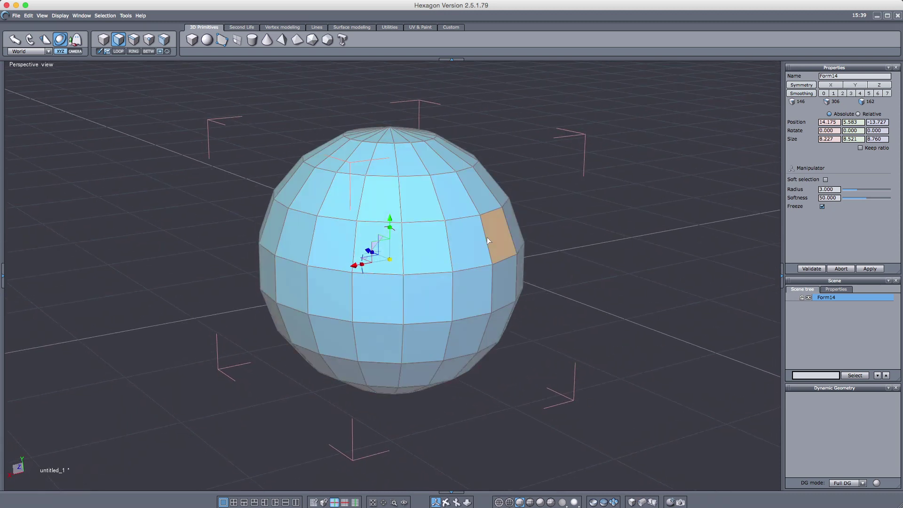
pyautogui.press('shift+super+a')
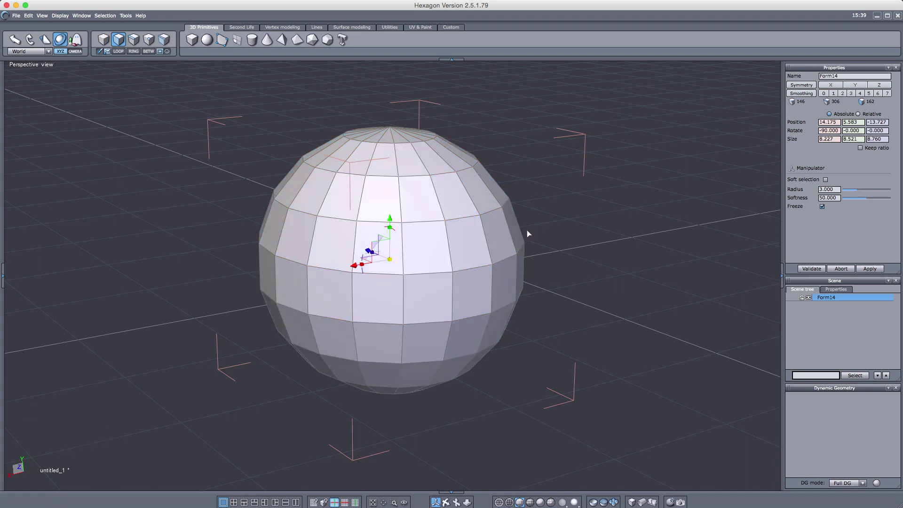
pyautogui.press('super+a')
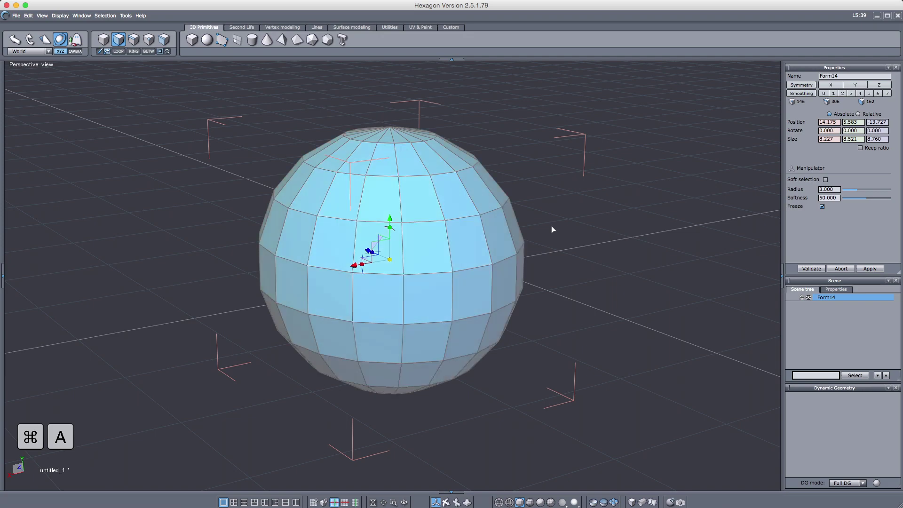
# Paint-select a block of about seven front faces on the sphere and drag them sideways
pyautogui.moveTo(566, 218); pyautogui.dragTo(581, 251, button='right')
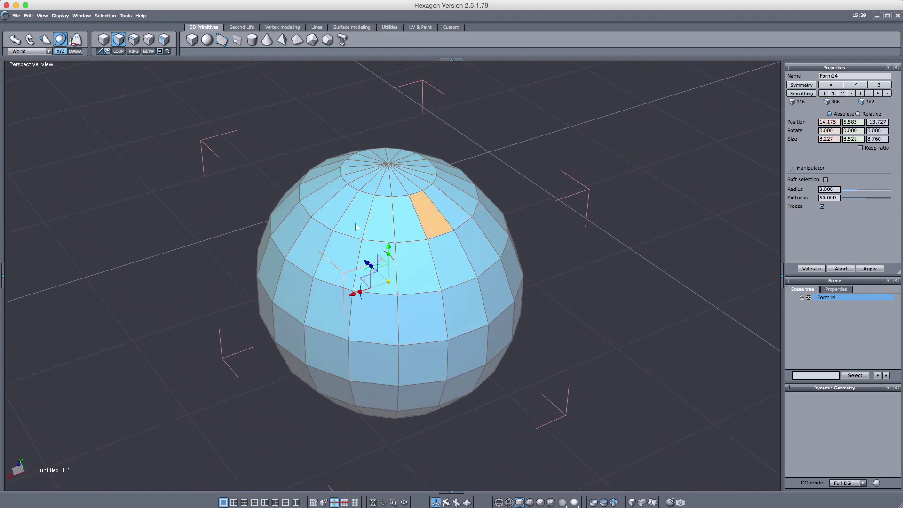
pyautogui.moveTo(593, 258)
pyautogui.mouseDown()
pyautogui.moveTo(554, 259)
pyautogui.moveTo(425, 324)
pyautogui.moveTo(404, 352)
pyautogui.moveTo(359, 301)
pyautogui.moveTo(453, 299)
pyautogui.moveTo(370, 338)
pyautogui.mouseUp()
pyautogui.moveTo(395, 299); pyautogui.dragTo(518, 298)
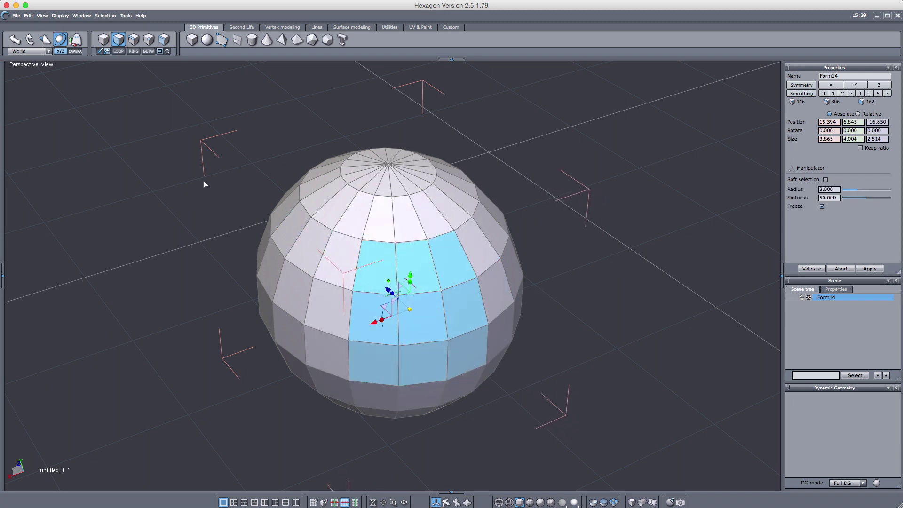
# In edge mode, select a run of middle-ring edges plus a vertical and two upper-ring edges
pyautogui.click(134, 39)
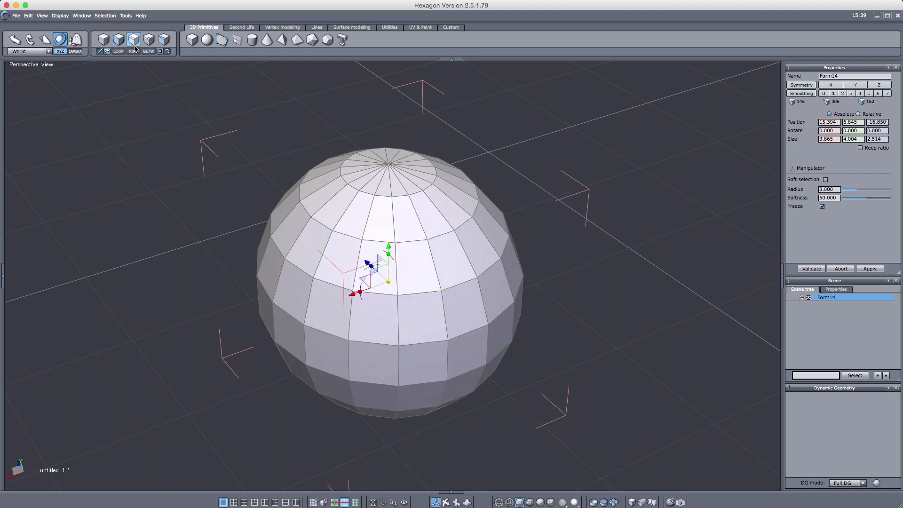
pyautogui.click(423, 295)
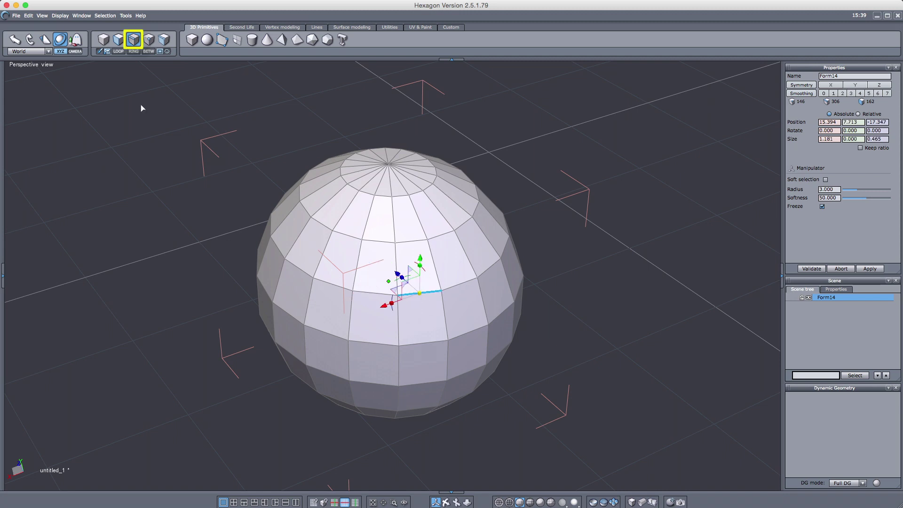
pyautogui.click(374, 293)
pyautogui.click(333, 284)
pyautogui.click(307, 277)
pyautogui.keyDown('shift'); pyautogui.click(365, 293); pyautogui.keyUp('shift')
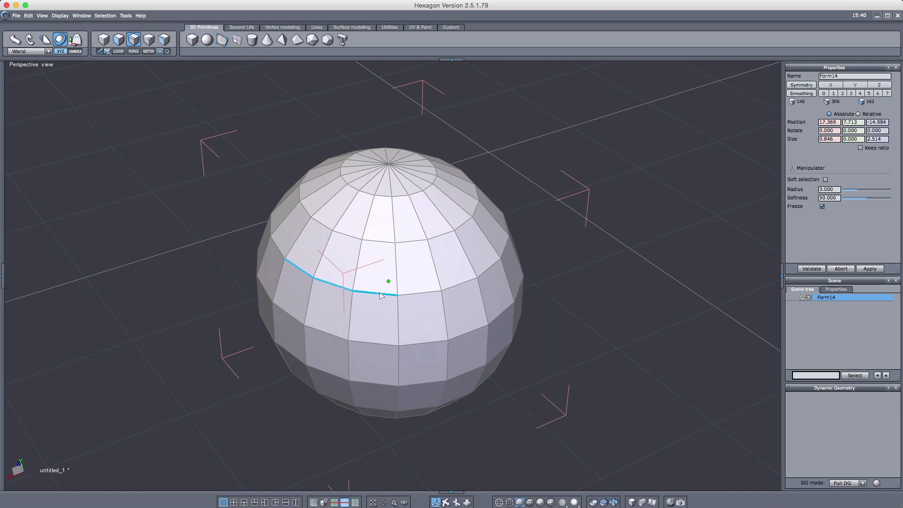
pyautogui.keyDown('shift'); pyautogui.click(451, 290); pyautogui.keyUp('shift')
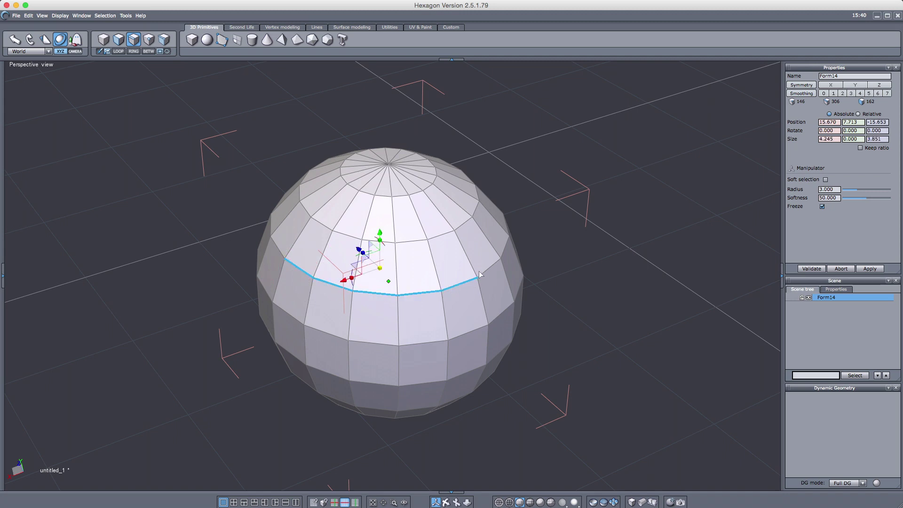
pyautogui.keyDown('shift'); pyautogui.click(474, 273); pyautogui.keyUp('shift')
pyautogui.keyDown('shift'); pyautogui.click(445, 234); pyautogui.keyUp('shift')
pyautogui.keyDown('shift'); pyautogui.click(410, 242); pyautogui.keyUp('shift')
# Remove the upper-ring, vertical and right ring edges, leaving three ring edges selected
pyautogui.keyDown('ctrl'); pyautogui.click(414, 240); pyautogui.keyUp('ctrl')
pyautogui.keyDown('ctrl'); pyautogui.click(444, 234); pyautogui.keyUp('ctrl')
pyautogui.keyDown('ctrl'); pyautogui.click(466, 254); pyautogui.keyUp('ctrl')
pyautogui.keyDown('ctrl'); pyautogui.click(461, 284); pyautogui.keyUp('ctrl')
pyautogui.keyDown('ctrl'); pyautogui.click(420, 293); pyautogui.keyUp('ctrl')
pyautogui.keyDown('shift'); pyautogui.click(398, 286); pyautogui.keyUp('shift')
pyautogui.keyDown('ctrl'); pyautogui.click(398, 285); pyautogui.keyUp('ctrl')
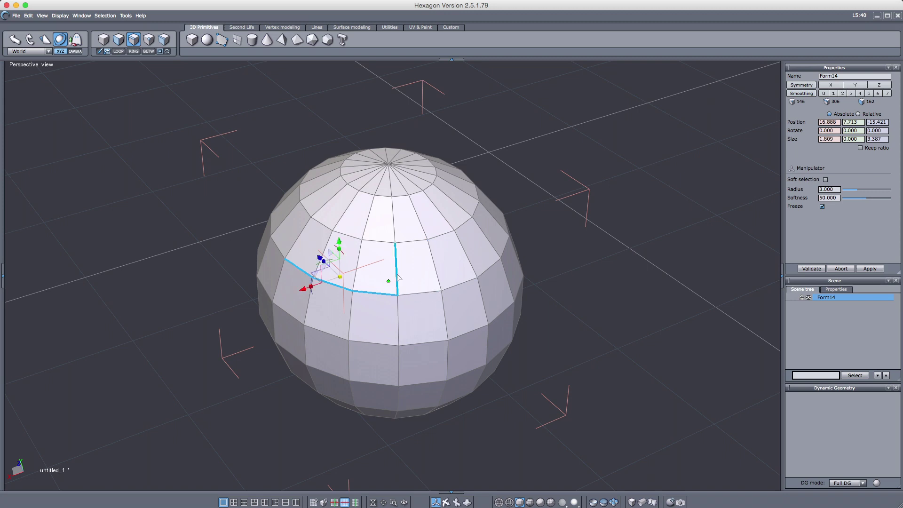
# Box-select all front edges, then reselect a run of edges along the middle ring
pyautogui.moveTo(226, 124); pyautogui.dragTo(535, 366)
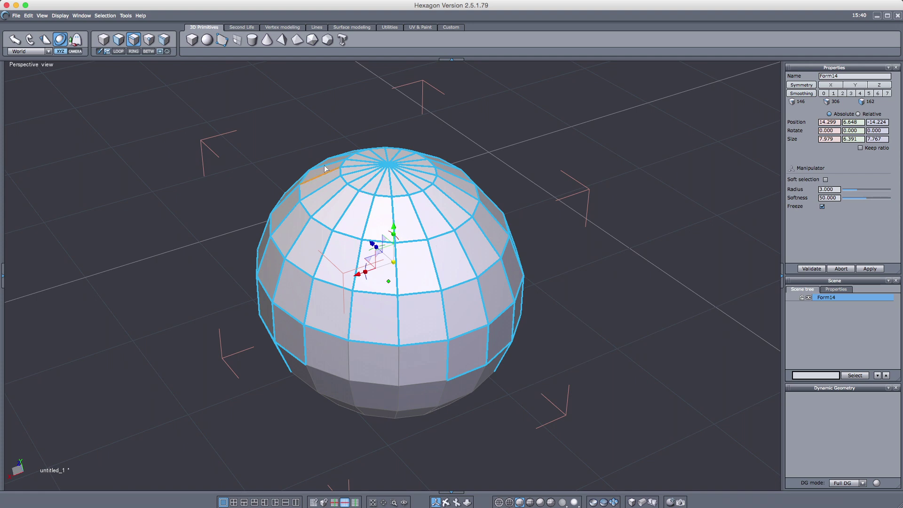
pyautogui.click(368, 221)
pyautogui.click(420, 292)
pyautogui.keyDown('shift'); pyautogui.click(375, 292); pyautogui.keyUp('shift')
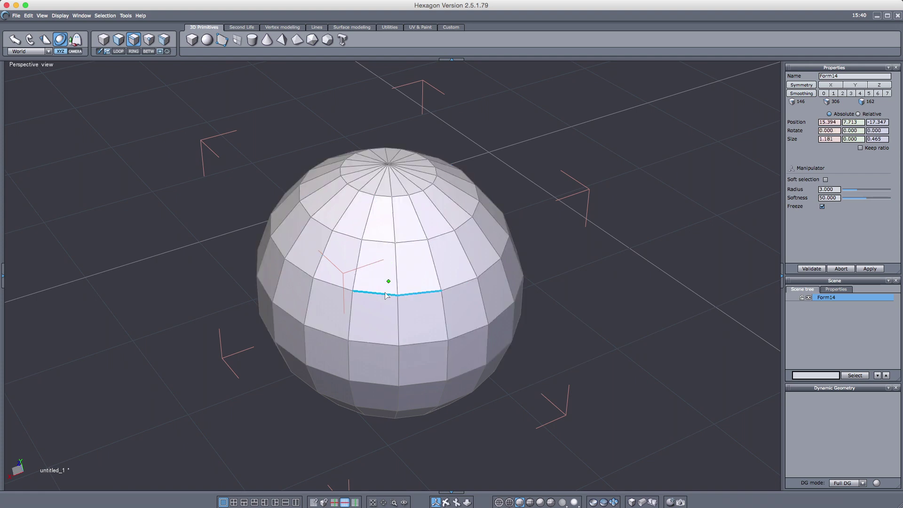
pyautogui.keyDown('shift'); pyautogui.click(326, 285); pyautogui.keyUp('shift')
pyautogui.keyDown('shift'); pyautogui.click(268, 252); pyautogui.keyUp('shift')
# Try adding vertical edges with undo, ending with the right ring edge added back
pyautogui.moveTo(196, 278); pyautogui.dragTo(501, 272, button='right')
pyautogui.keyDown('shift'); pyautogui.click(504, 263); pyautogui.keyUp('shift')
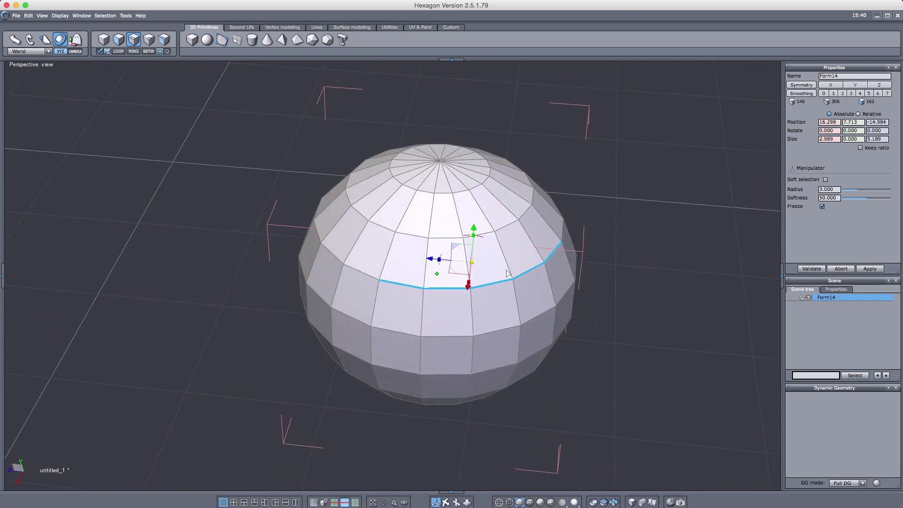
pyautogui.hotkey('ctrl', 'z')
pyautogui.keyDown('shift'); pyautogui.click(422, 301); pyautogui.keyUp('shift')
pyautogui.hotkey('ctrl', 'z')
pyautogui.keyDown('shift'); pyautogui.click(448, 288); pyautogui.keyUp('shift')
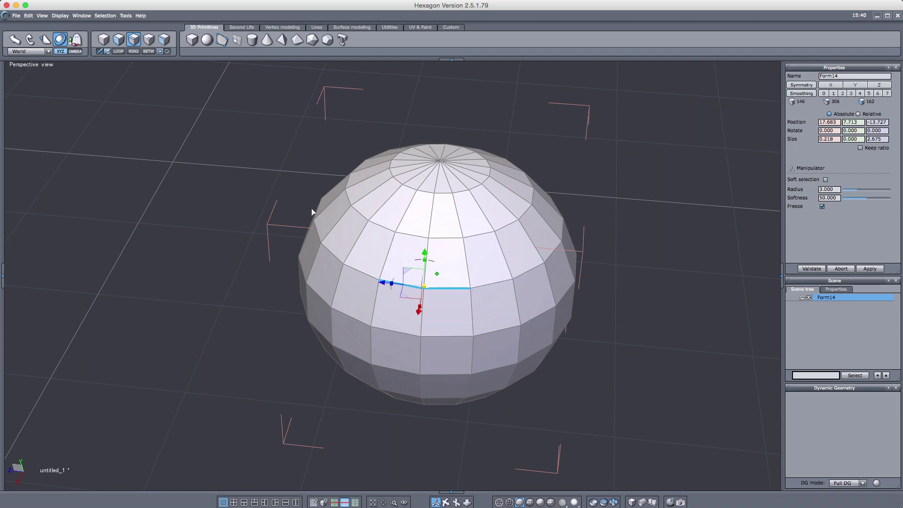
# Grow the edges into a full edge loop, then grow a single face into a face loop
pyautogui.click(118, 51)
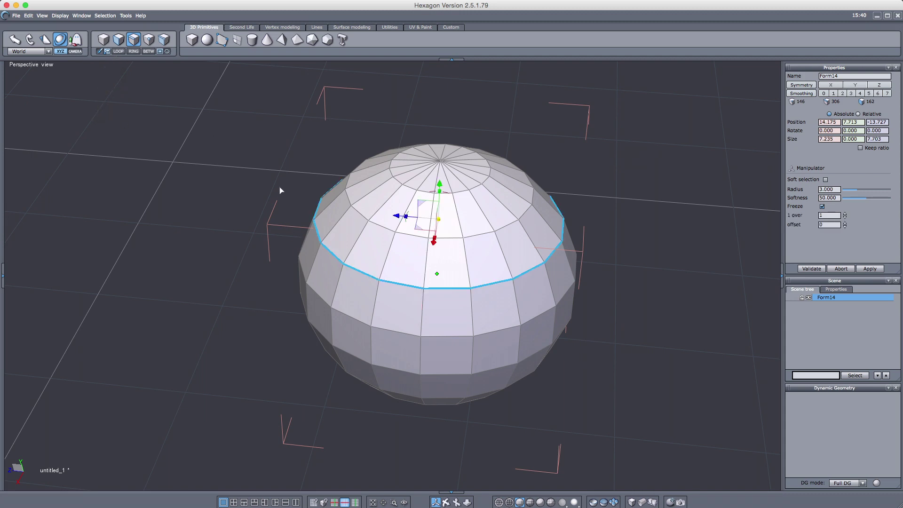
pyautogui.moveTo(302, 196); pyautogui.dragTo(401, 241, button='middle')
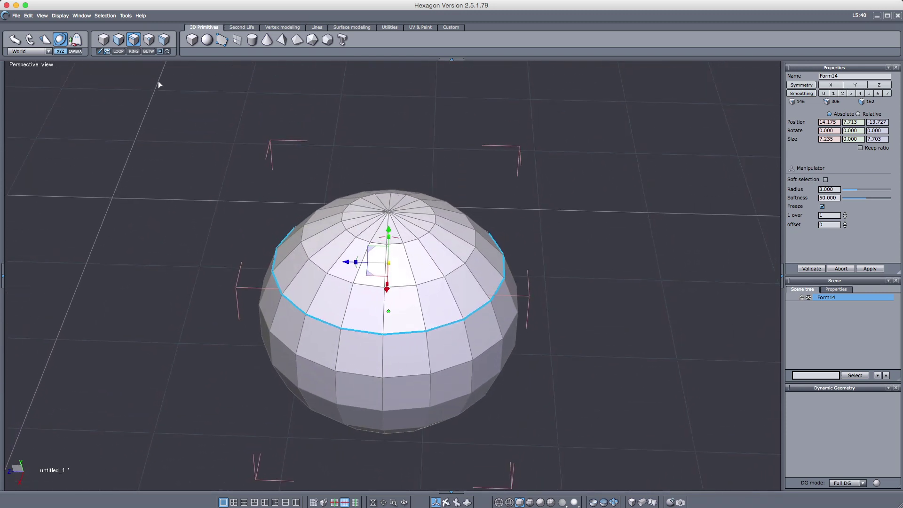
pyautogui.click(118, 40)
pyautogui.click(360, 353)
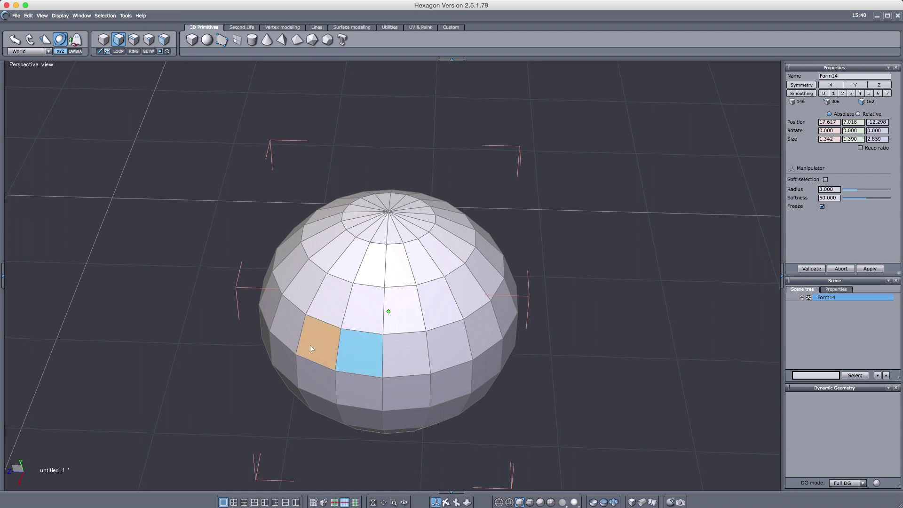
pyautogui.click(118, 51)
# Extend two stacked faces into a vertical face loop, then return to edge selection
pyautogui.click(368, 365)
pyautogui.keyDown('shift'); pyautogui.click(367, 312); pyautogui.keyUp('shift')
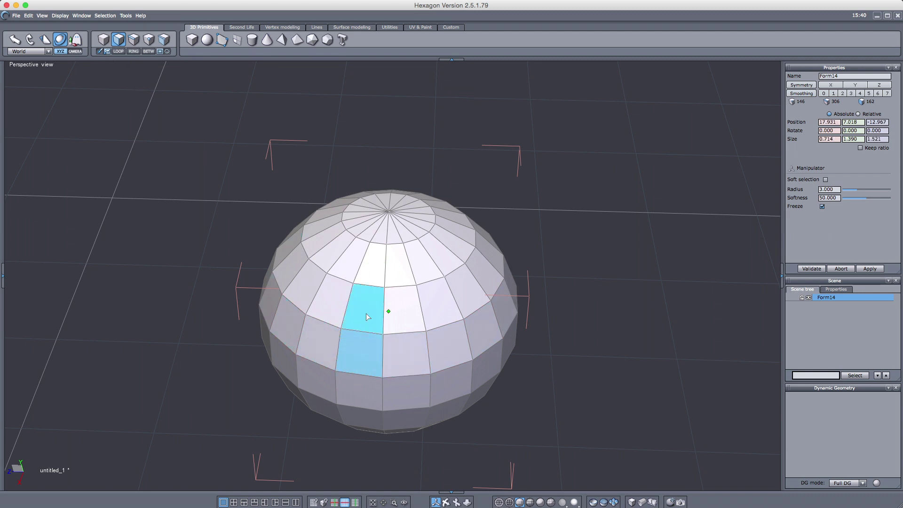
pyautogui.click(118, 50)
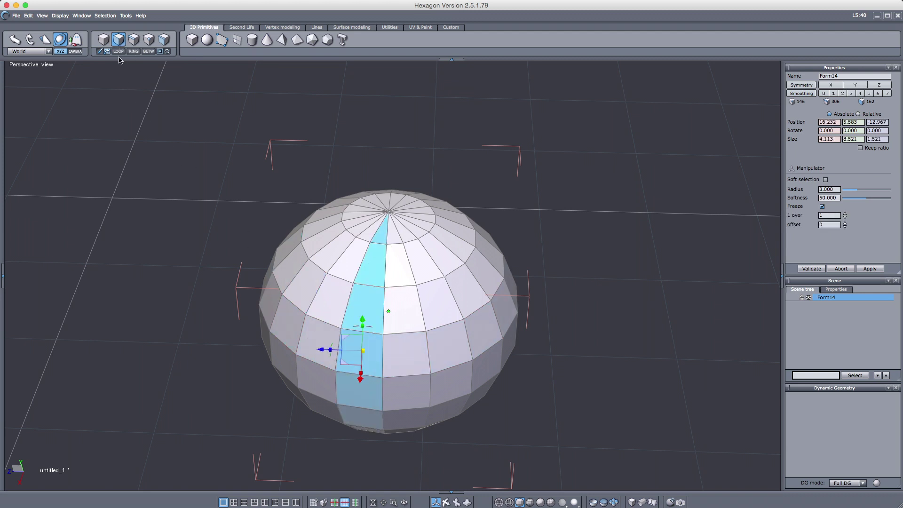
pyautogui.moveTo(341, 198); pyautogui.dragTo(267, 153, button='right')
pyautogui.click(133, 40)
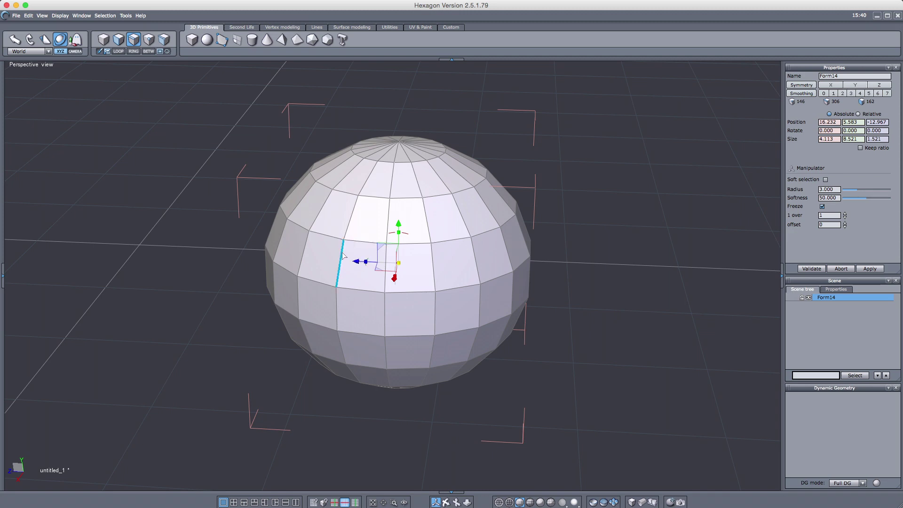
# Select two opposite edges, expand to their ring, and Connect to insert a new edge loop
pyautogui.click(132, 42)
pyautogui.click(434, 276)
pyautogui.keyDown('shift'); pyautogui.click(385, 278); pyautogui.keyUp('shift')
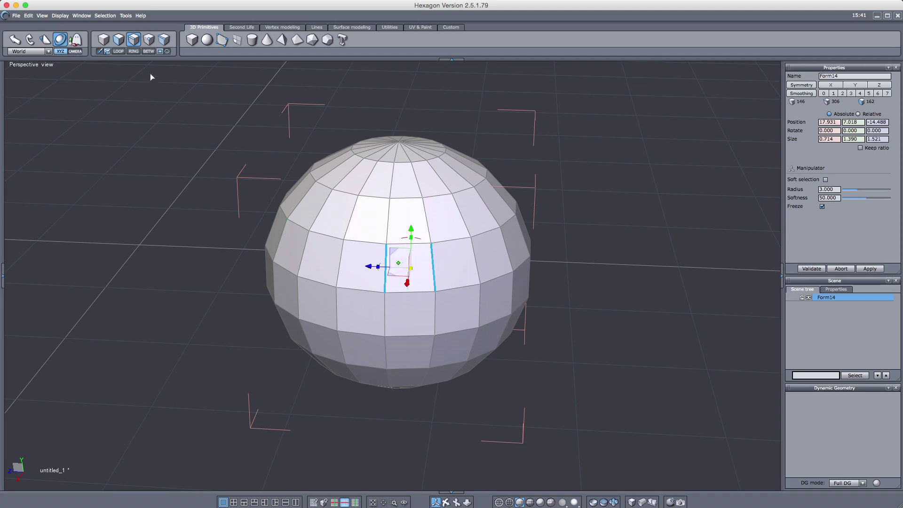
pyautogui.click(134, 51)
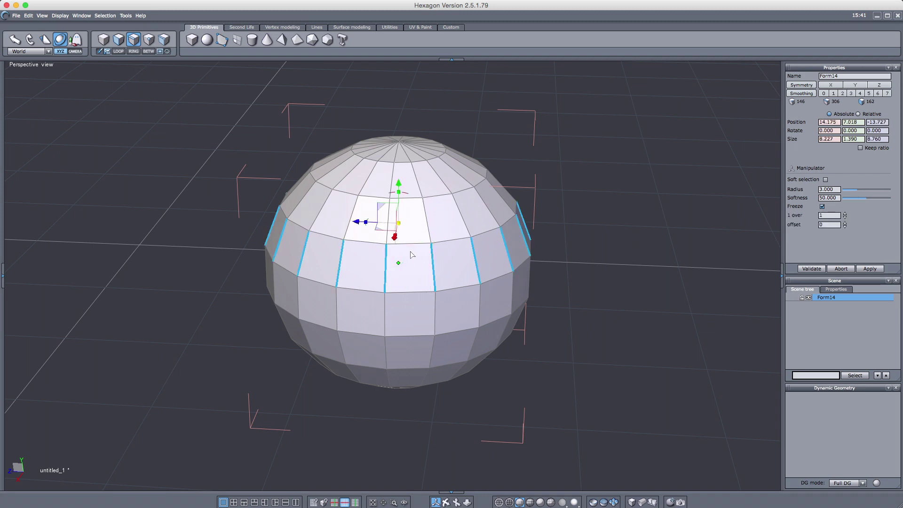
pyautogui.moveTo(409, 254); pyautogui.dragTo(419, 245, button='middle')
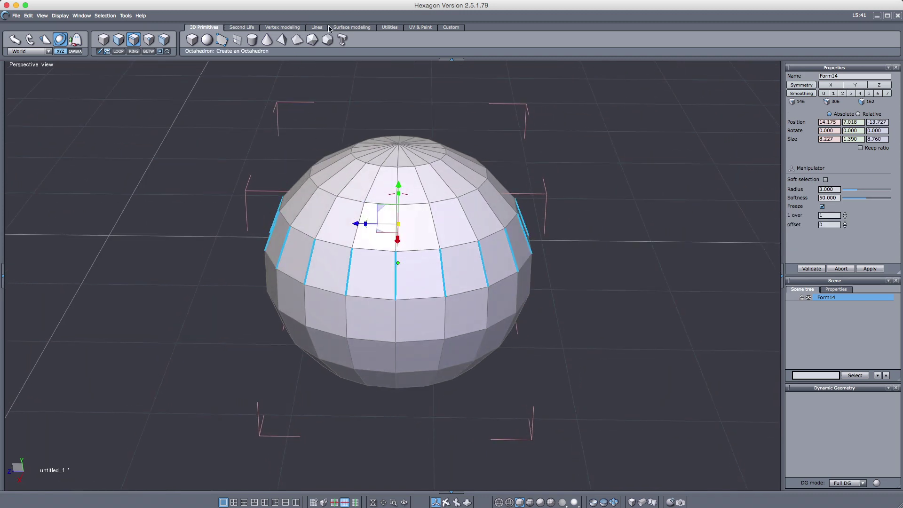
pyautogui.click(289, 27)
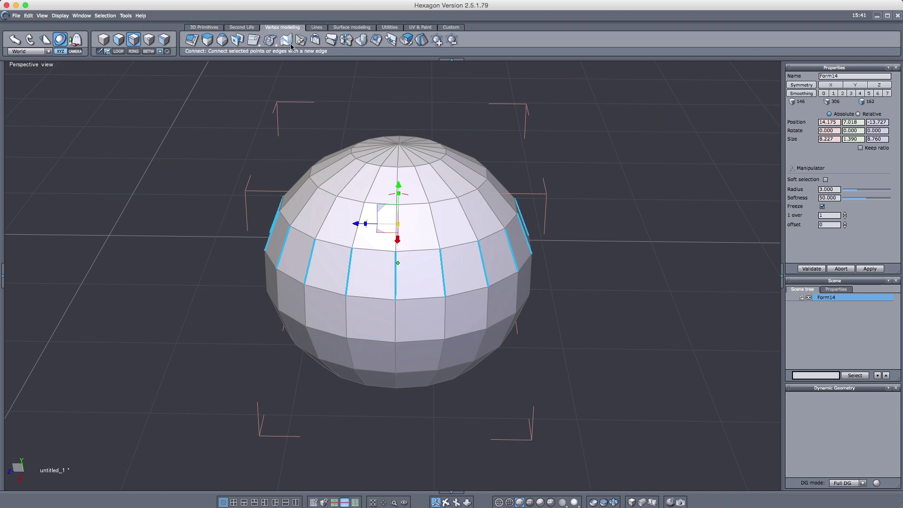
pyautogui.click(285, 42)
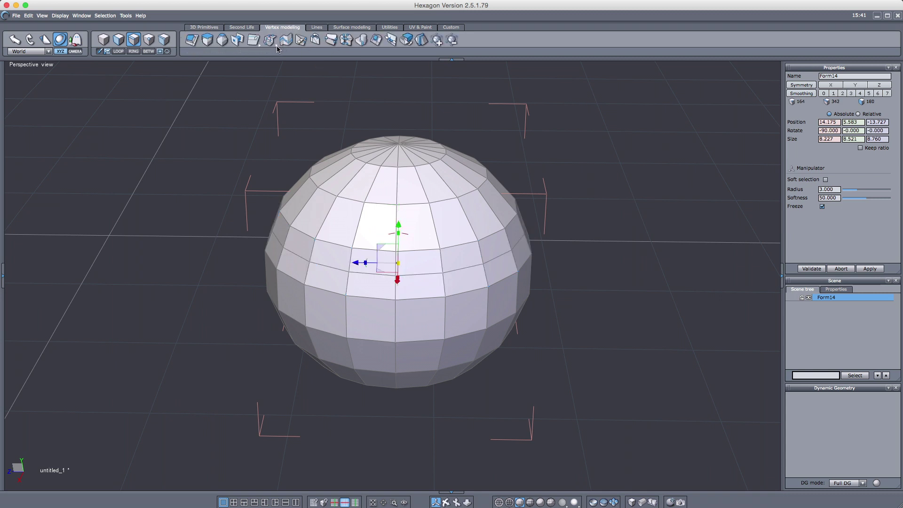
# Back in 3D Primitives, try LOOP and RING on pairs of equator edges
pyautogui.click(204, 27)
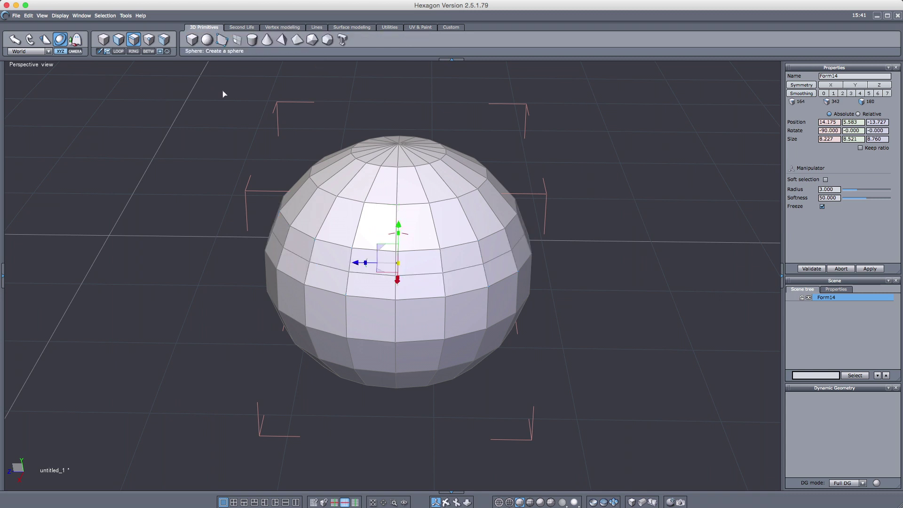
pyautogui.click(332, 267)
pyautogui.keyDown('shift'); pyautogui.click(419, 274); pyautogui.keyUp('shift')
pyautogui.click(149, 51)
pyautogui.click(503, 261)
pyautogui.keyDown('shift'); pyautogui.click(316, 267); pyautogui.keyUp('shift')
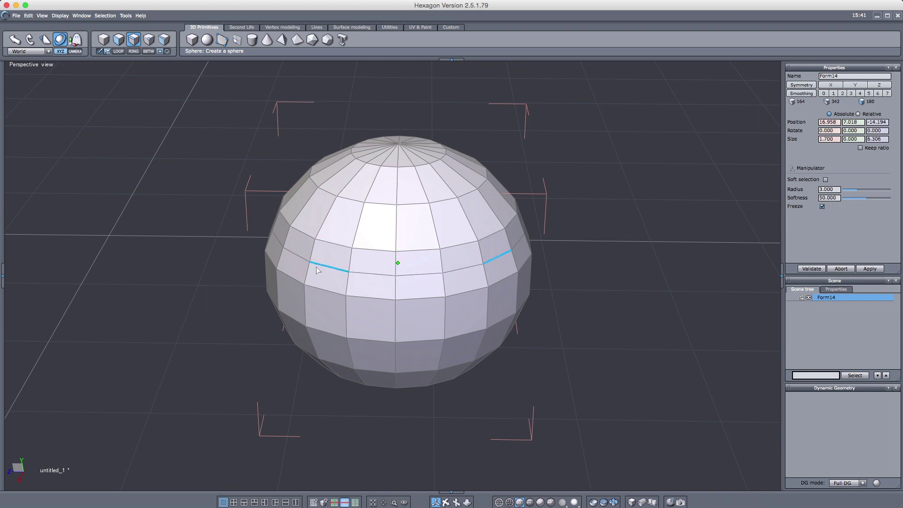
pyautogui.click(134, 51)
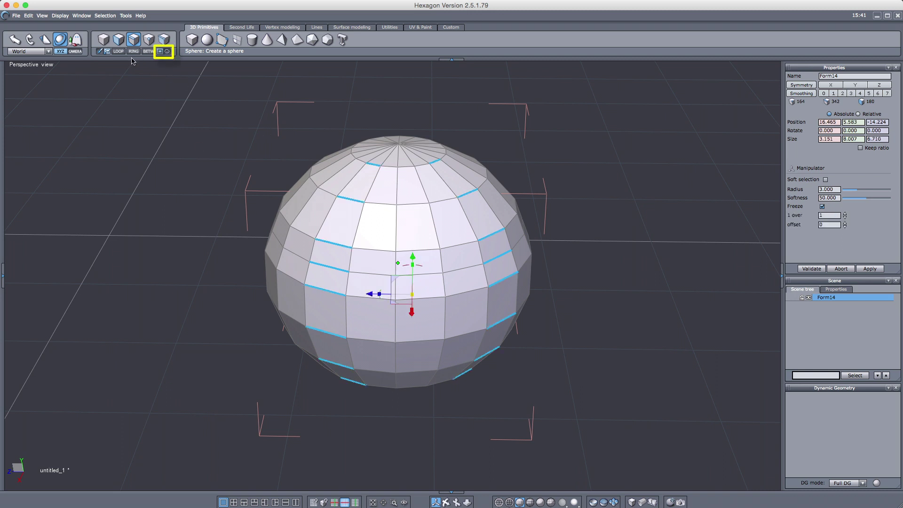
# Lasso-select the sphere's upper part, then clear it and deselect in object mode
pyautogui.click(373, 254)
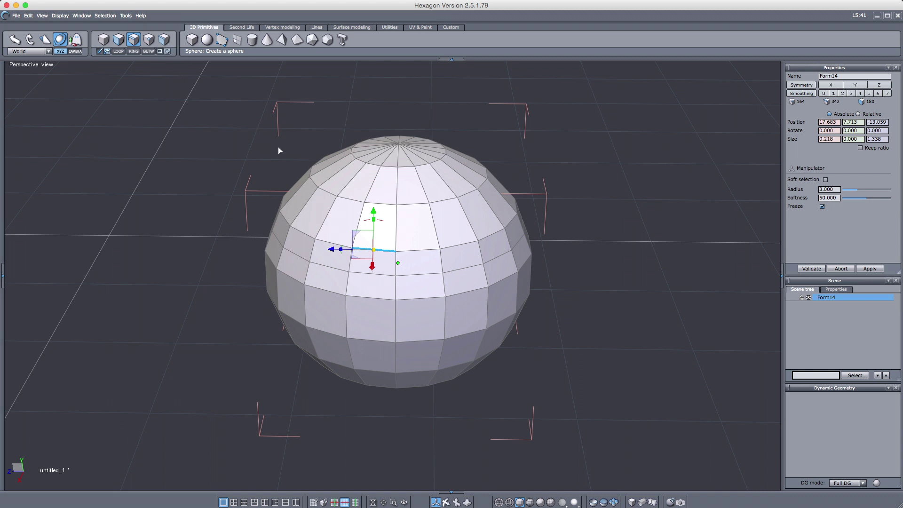
pyautogui.moveTo(258, 110)
pyautogui.mouseDown()
pyautogui.moveTo(405, 228)
pyautogui.moveTo(232, 213)
pyautogui.moveTo(265, 179)
pyautogui.mouseUp()
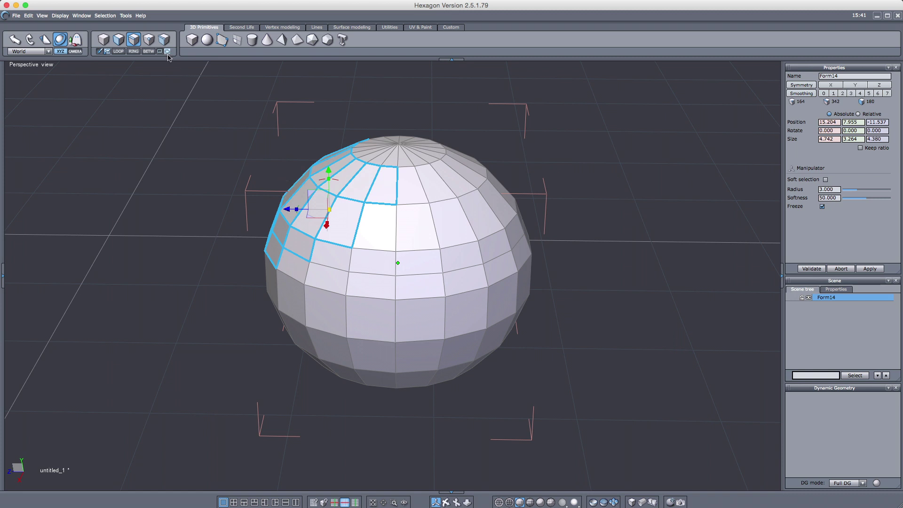
pyautogui.click(166, 133)
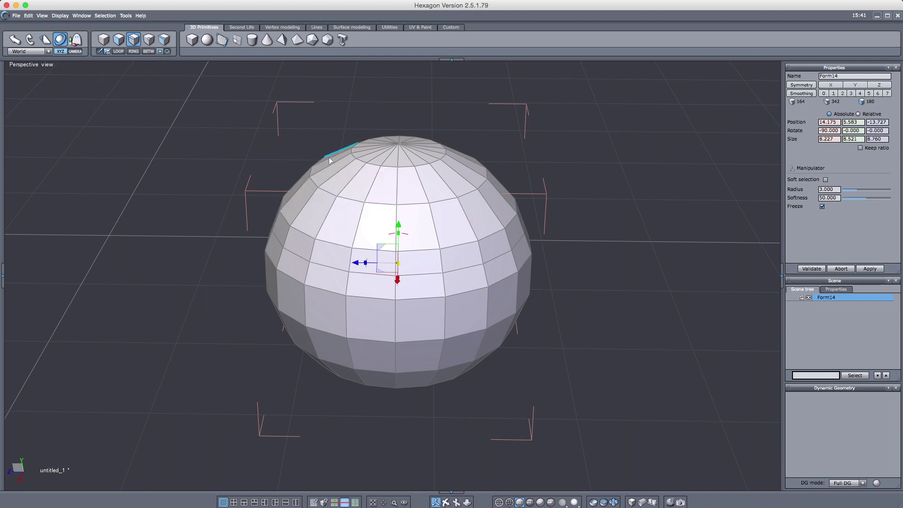
pyautogui.press('F4')
pyautogui.click(242, 182)
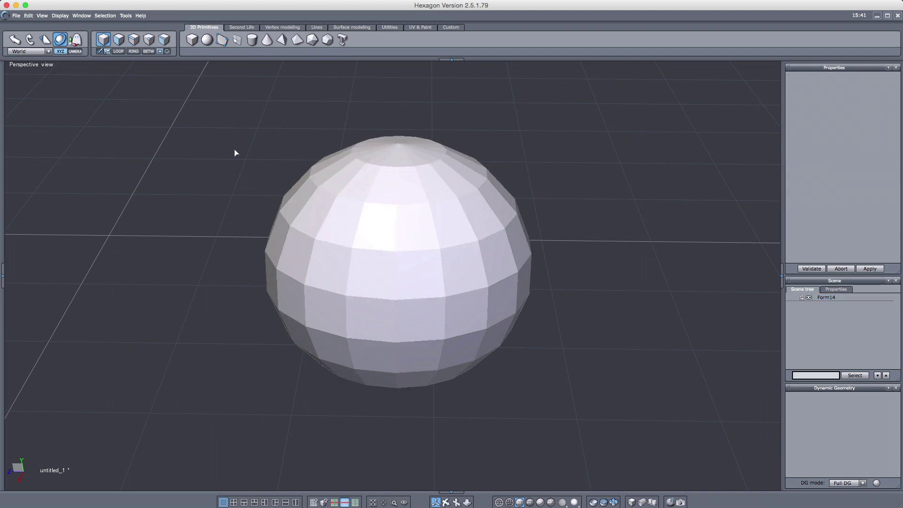
# Select the sphere and, in face mode, paint-select and click several faces
pyautogui.click(337, 202)
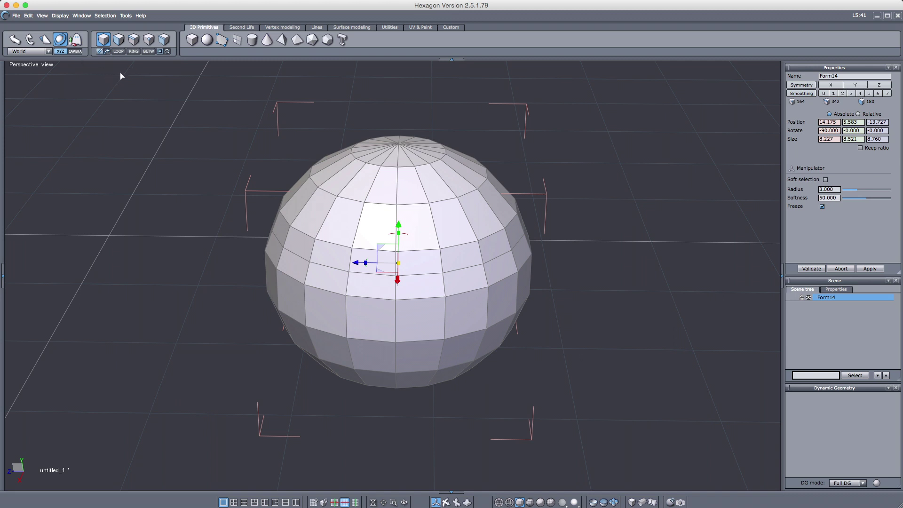
pyautogui.click(118, 40)
pyautogui.moveTo(346, 223)
pyautogui.mouseDown()
pyautogui.moveTo(357, 200)
pyautogui.moveTo(380, 197)
pyautogui.moveTo(379, 243)
pyautogui.moveTo(344, 278)
pyautogui.moveTo(411, 296)
pyautogui.mouseUp()
pyautogui.moveTo(353, 318)
pyautogui.mouseDown()
pyautogui.moveTo(336, 239)
pyautogui.moveTo(367, 188)
pyautogui.moveTo(376, 216)
pyautogui.moveTo(367, 294)
pyautogui.moveTo(379, 321)
pyautogui.moveTo(414, 313)
pyautogui.moveTo(417, 292)
pyautogui.mouseUp()
pyautogui.click(502, 236)
pyautogui.click(454, 225)
pyautogui.click(374, 256)
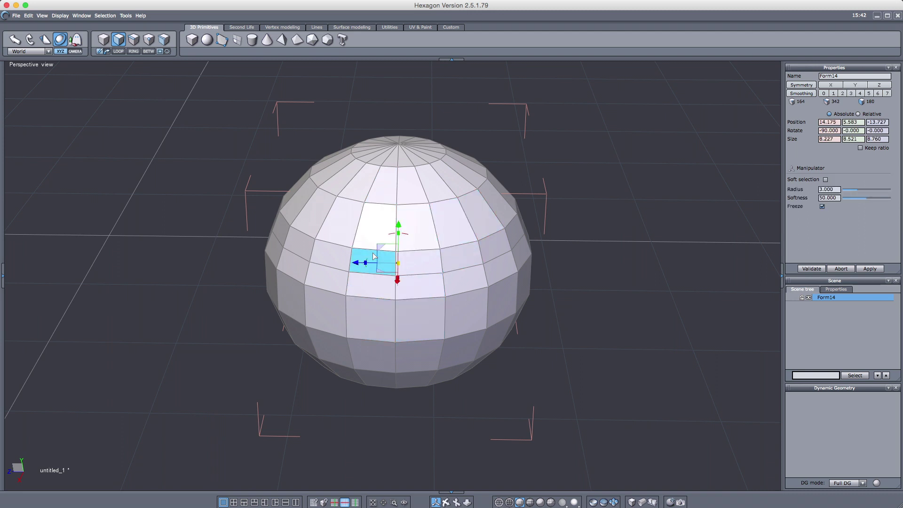
# Box-drag to add and remove faces, then move the selection and undo the move
pyautogui.click(108, 51)
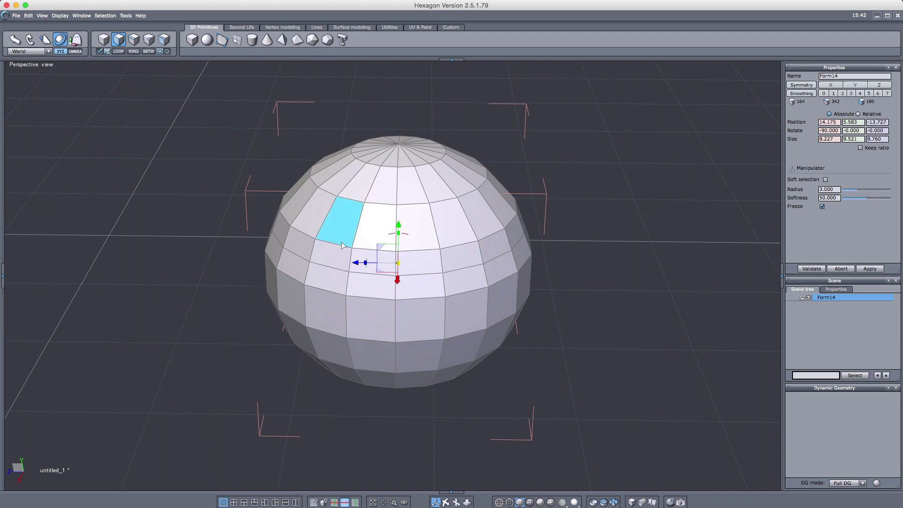
pyautogui.moveTo(335, 280)
pyautogui.mouseDown()
pyautogui.moveTo(343, 229)
pyautogui.moveTo(366, 191)
pyautogui.moveTo(365, 295)
pyautogui.mouseUp()
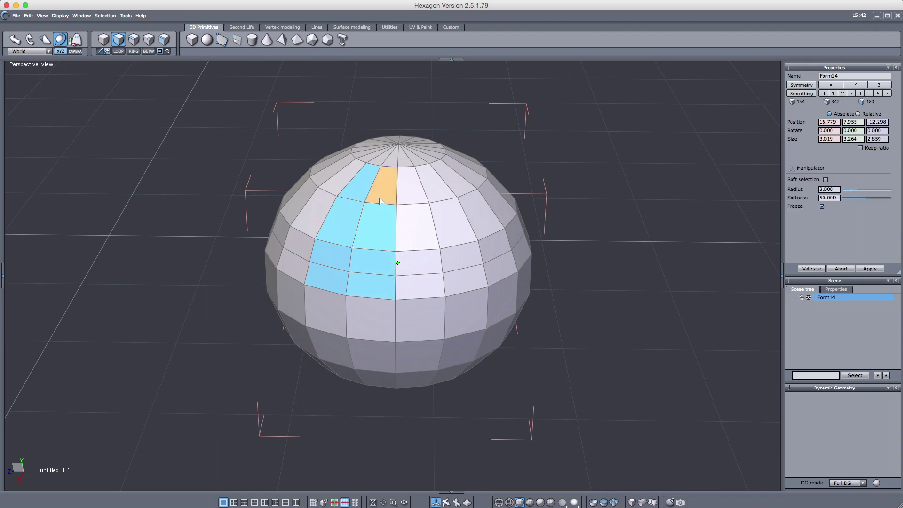
pyautogui.moveTo(335, 275)
pyautogui.mouseDown()
pyautogui.moveTo(359, 287)
pyautogui.moveTo(341, 311)
pyautogui.moveTo(388, 323)
pyautogui.moveTo(390, 292)
pyautogui.moveTo(372, 319)
pyautogui.moveTo(381, 216)
pyautogui.moveTo(374, 323)
pyautogui.moveTo(377, 261)
pyautogui.mouseUp()
pyautogui.moveTo(382, 222)
pyautogui.keyDown('ctrl'); pyautogui.mouseDown()
pyautogui.moveTo(361, 189)
pyautogui.moveTo(350, 205)
pyautogui.moveTo(382, 233)
pyautogui.moveTo(459, 226)
pyautogui.moveTo(368, 226)
pyautogui.moveTo(348, 249)
pyautogui.mouseUp(); pyautogui.keyUp('ctrl')
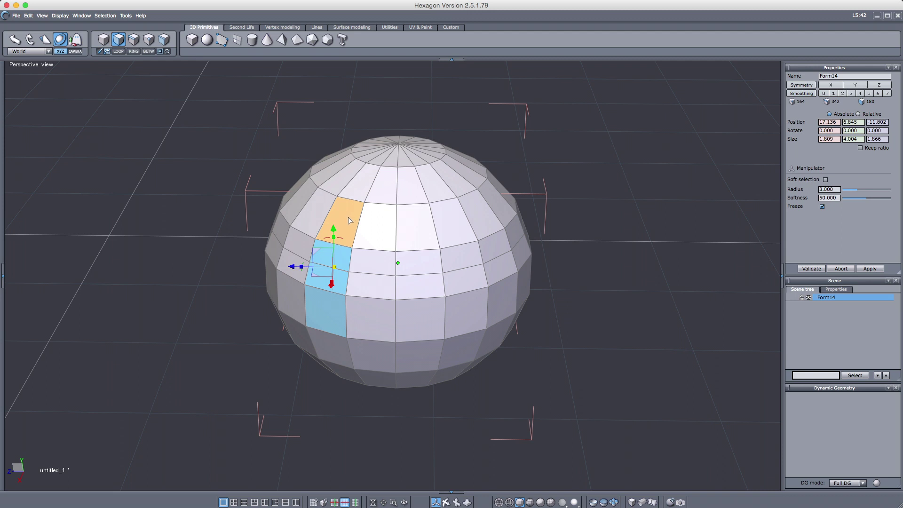
pyautogui.moveTo(350, 220); pyautogui.dragTo(395, 206)
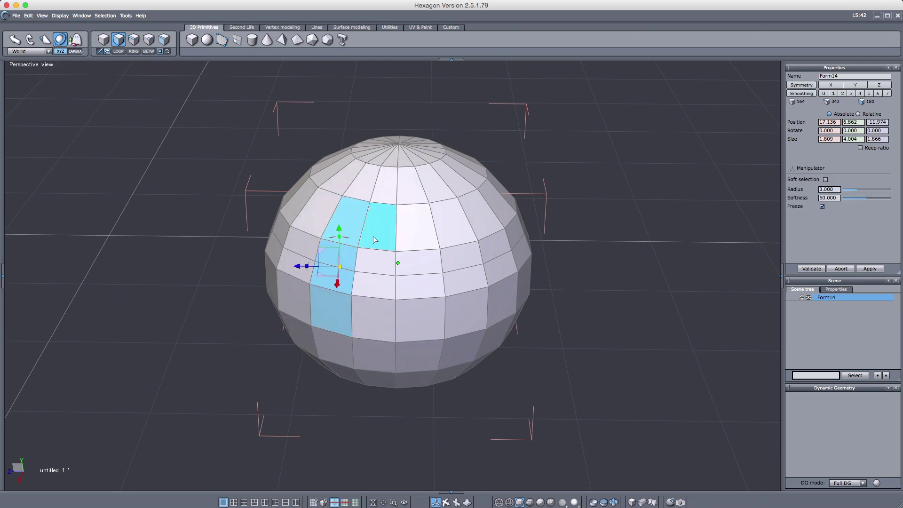
pyautogui.press('super+z')
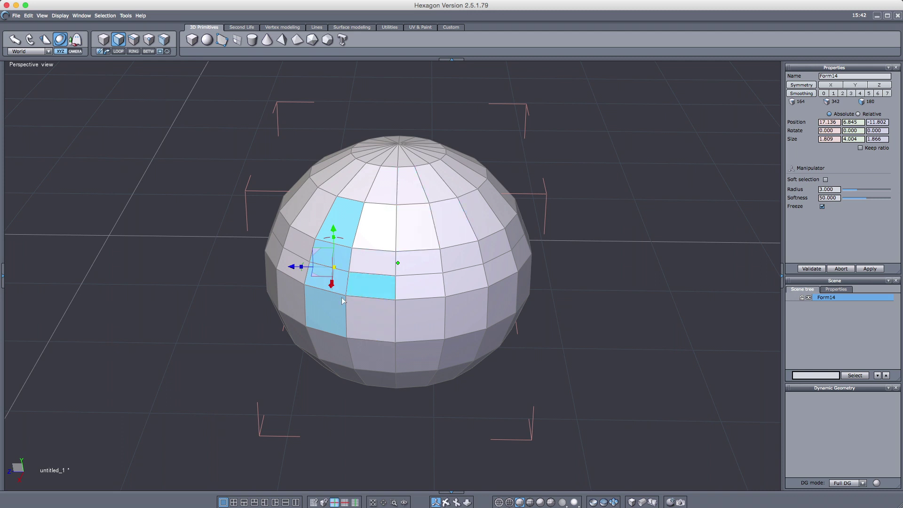
# In point mode, select a row of six vertices across the sphere's upper band
pyautogui.click(149, 40)
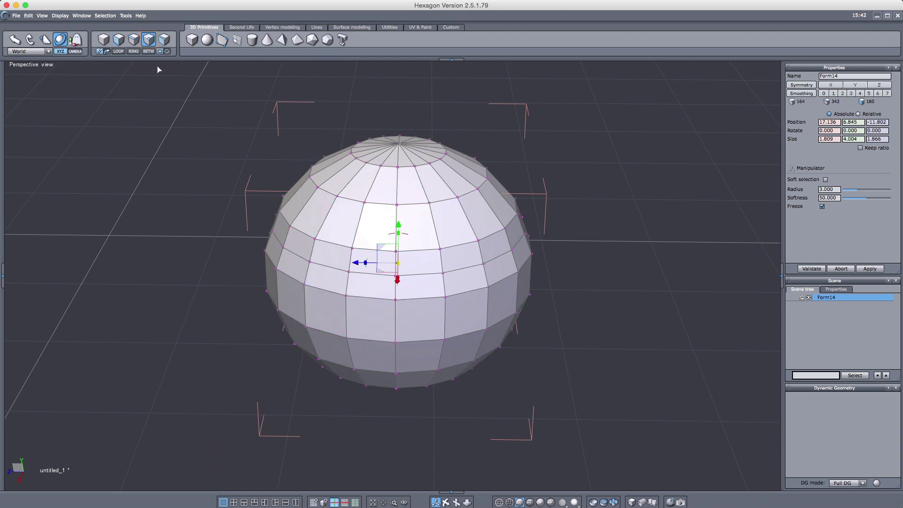
pyautogui.click(351, 248)
pyautogui.click(315, 239)
pyautogui.keyDown('shift'); pyautogui.click(351, 248); pyautogui.keyUp('shift')
pyautogui.keyDown('shift'); pyautogui.click(396, 252); pyautogui.keyUp('shift')
pyautogui.keyDown('shift'); pyautogui.click(440, 248); pyautogui.keyUp('shift')
pyautogui.keyDown('shift'); pyautogui.click(479, 241); pyautogui.keyUp('shift')
pyautogui.keyDown('shift'); pyautogui.click(505, 229); pyautogui.keyUp('shift')
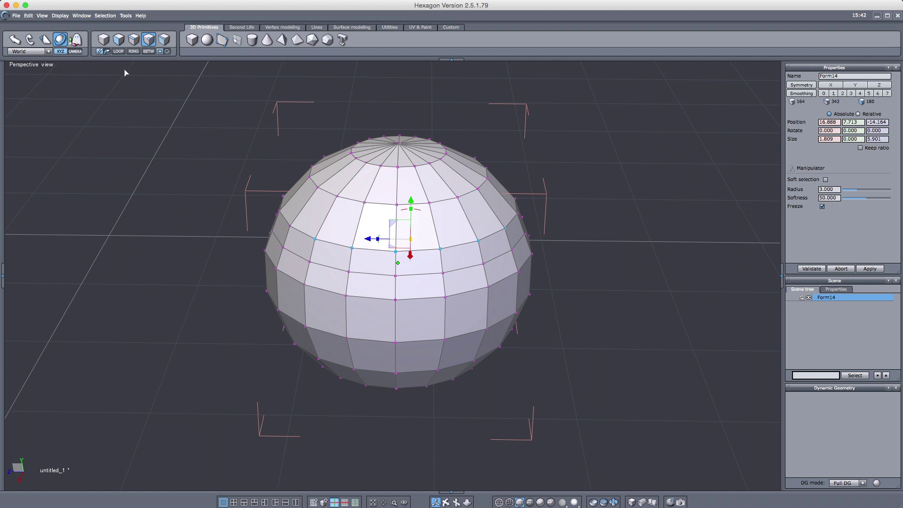
# Select one upper-band edge and grow it into the complete edge loop with LOOP
pyautogui.click(133, 39)
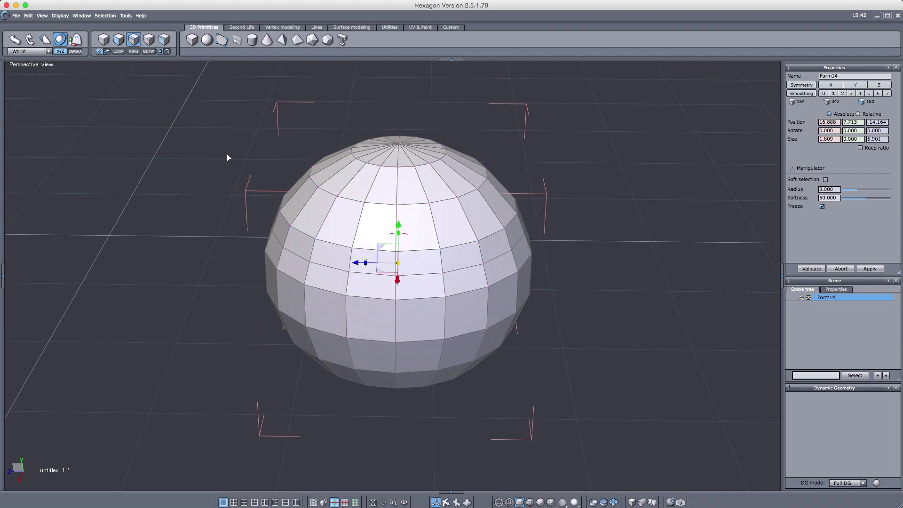
pyautogui.click(344, 248)
pyautogui.click(118, 50)
pyautogui.moveTo(376, 163); pyautogui.dragTo(402, 209, button='right')
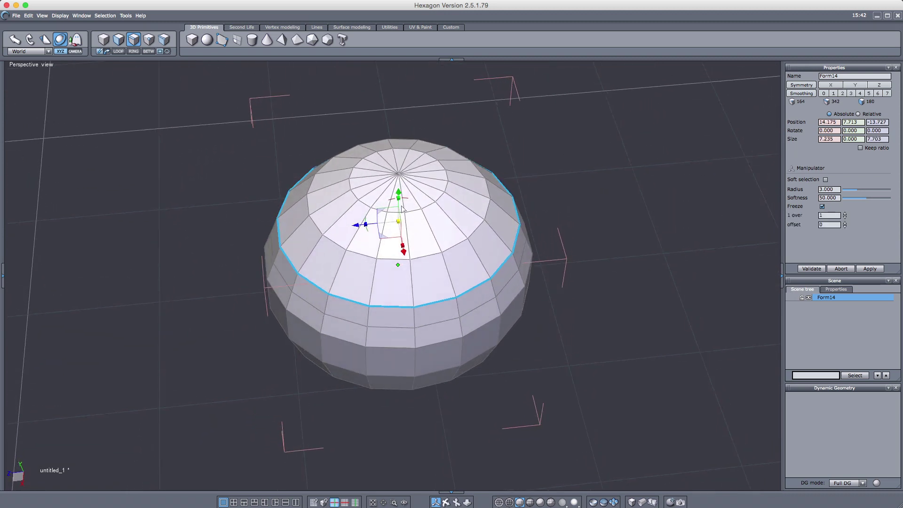
# Switch to the Window > Normal layout and convert the edge loop selection to points
pyautogui.click(82, 15)
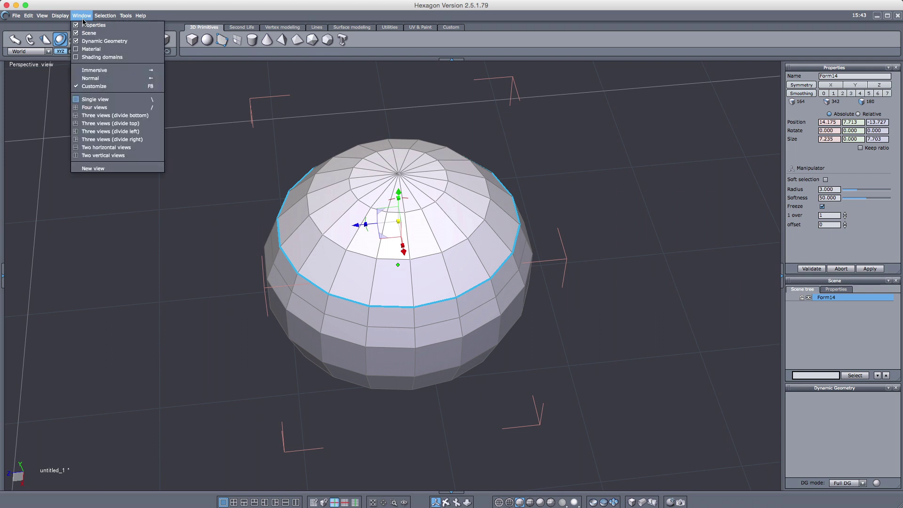
pyautogui.click(104, 79)
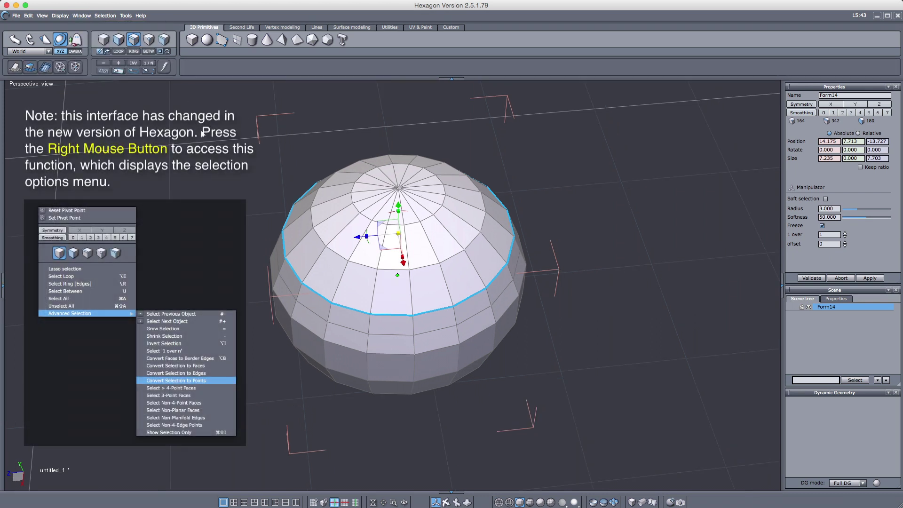
pyautogui.click(151, 72)
# Scale the selected top loop outward to about 7.235 × 7.703, rounding the dome
pyautogui.moveTo(348, 274); pyautogui.dragTo(376, 276, button='middle')
pyautogui.moveTo(409, 228); pyautogui.dragTo(390, 237)
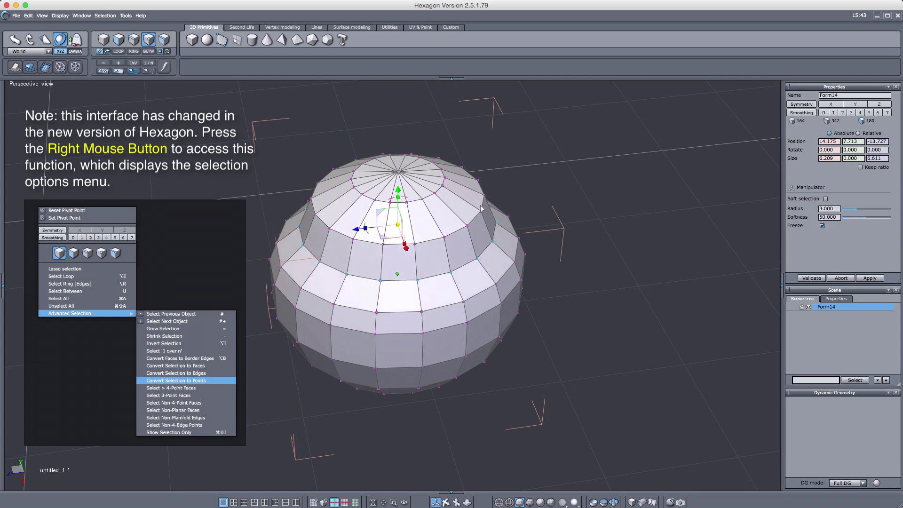
pyautogui.moveTo(445, 219); pyautogui.dragTo(441, 220)
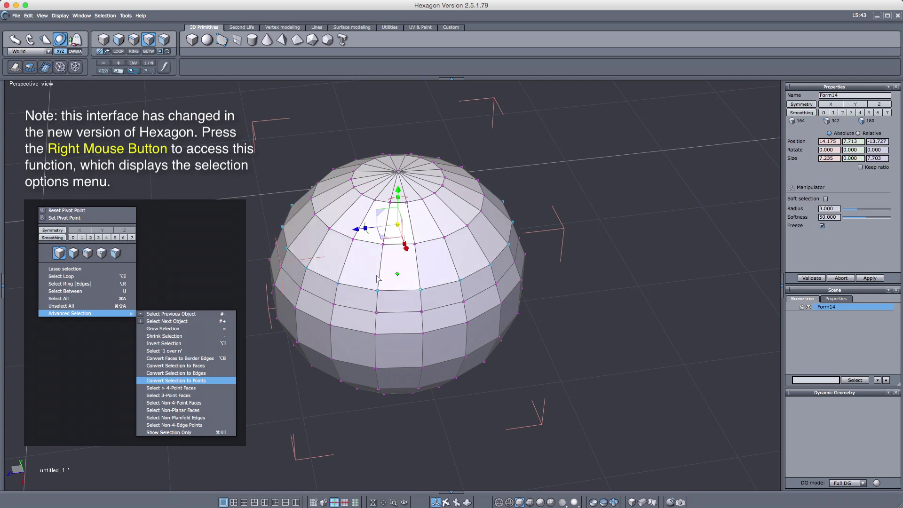
pyautogui.moveTo(432, 226); pyautogui.dragTo(402, 277, button='middle')
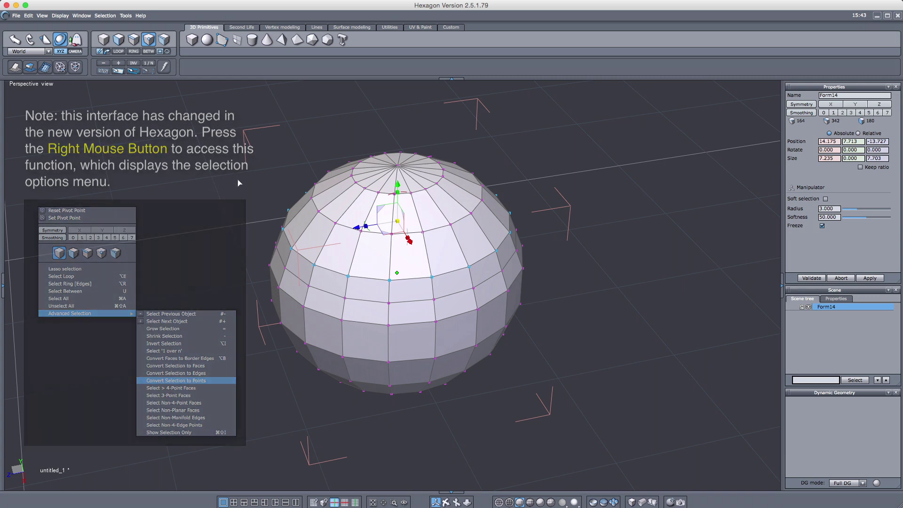
# Try object selection, reselect the sphere, then pick a vertex in auto selection mode
pyautogui.click(164, 39)
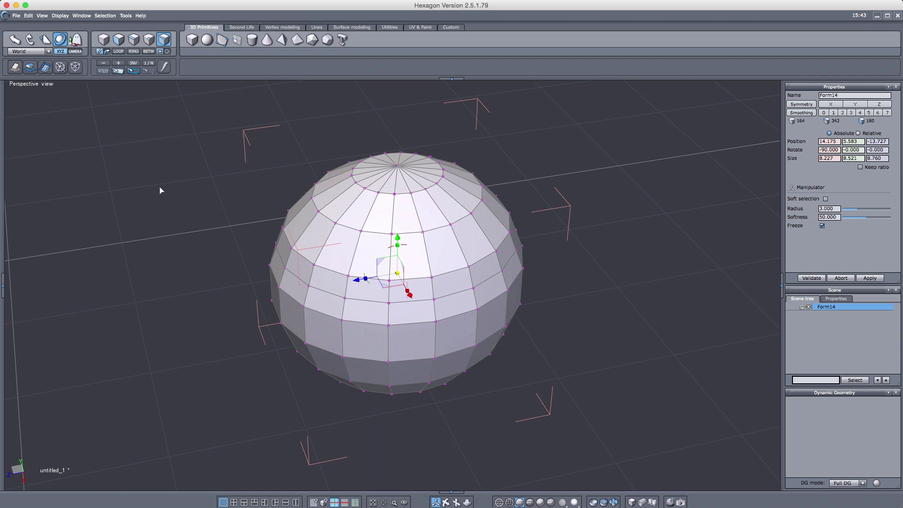
pyautogui.press('Escape')
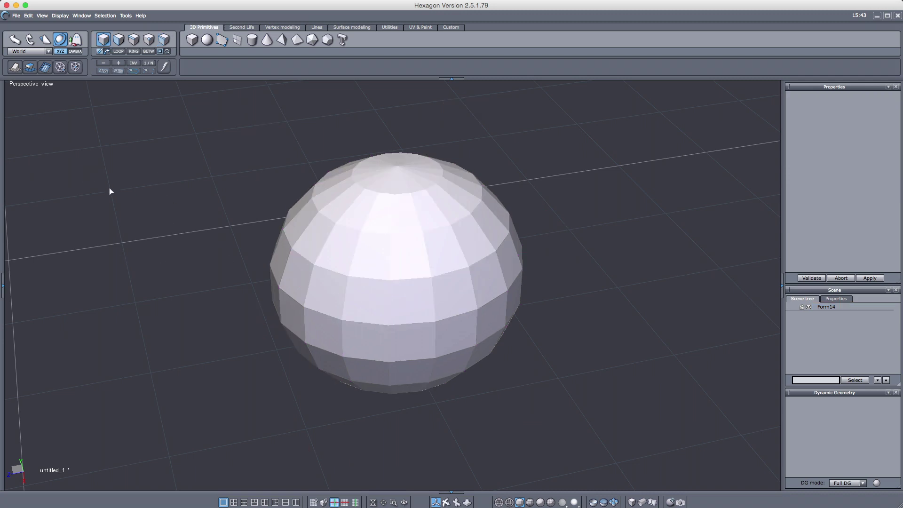
pyautogui.click(374, 228)
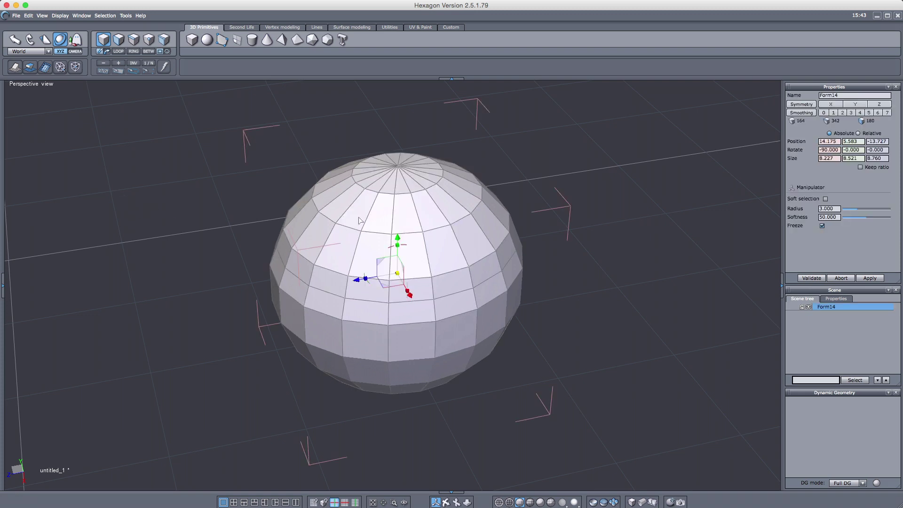
pyautogui.click(165, 41)
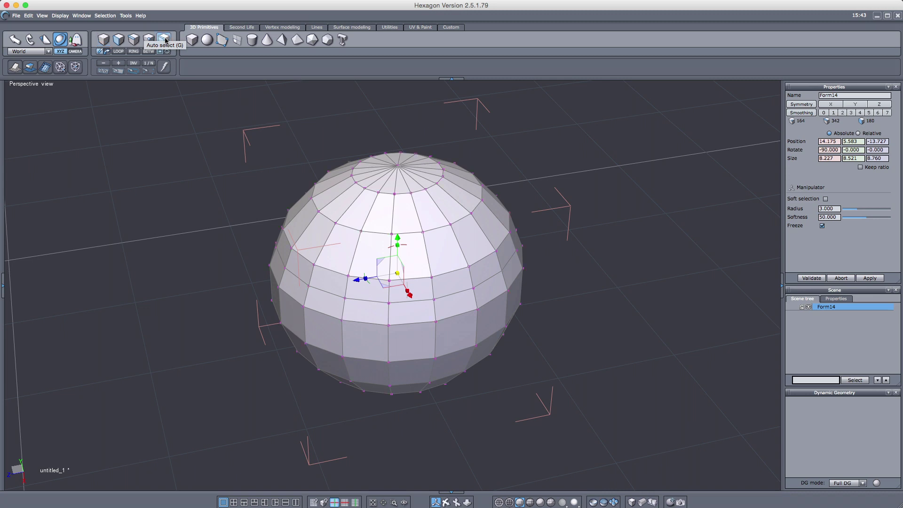
pyautogui.click(365, 233)
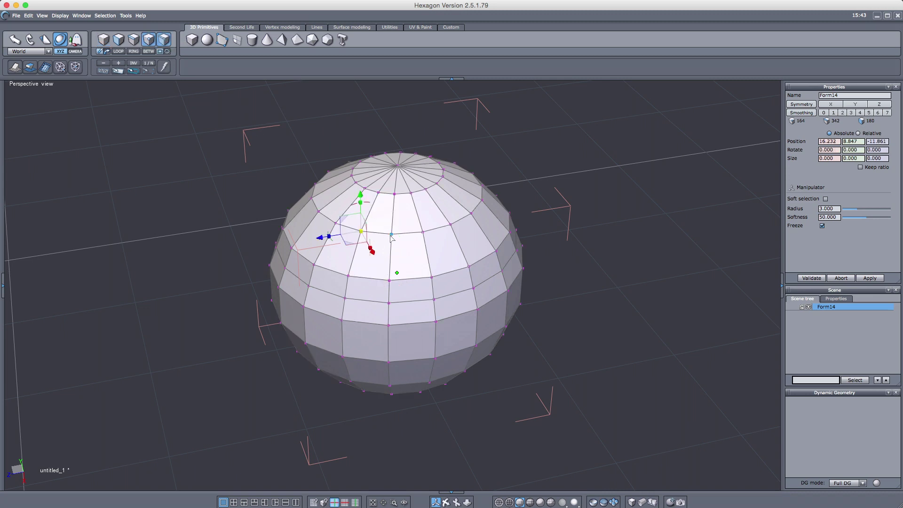
# In face mode, select a single face on the sphere's upper front
pyautogui.click(152, 44)
pyautogui.click(408, 255)
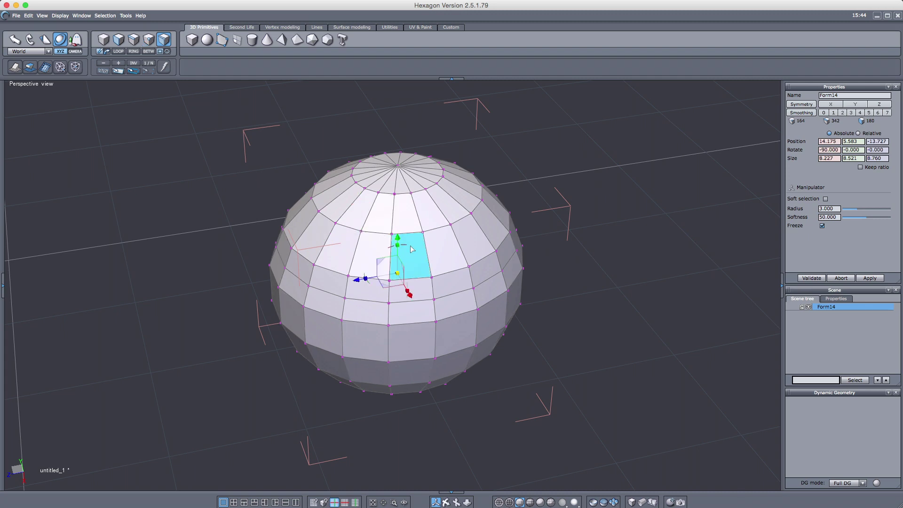
pyautogui.click(424, 258)
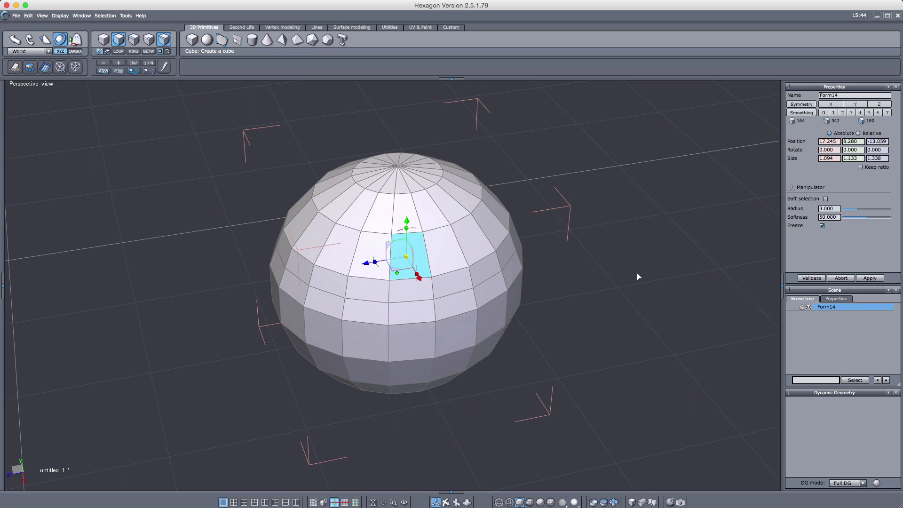
# Clear the selection and open Edit > Shortcut editor on the Tools category
pyautogui.click(205, 212)
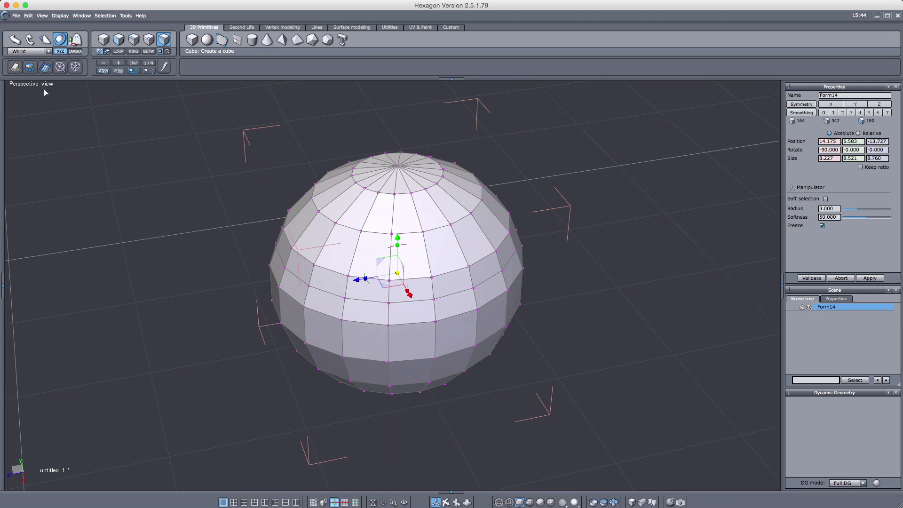
pyautogui.click(29, 16)
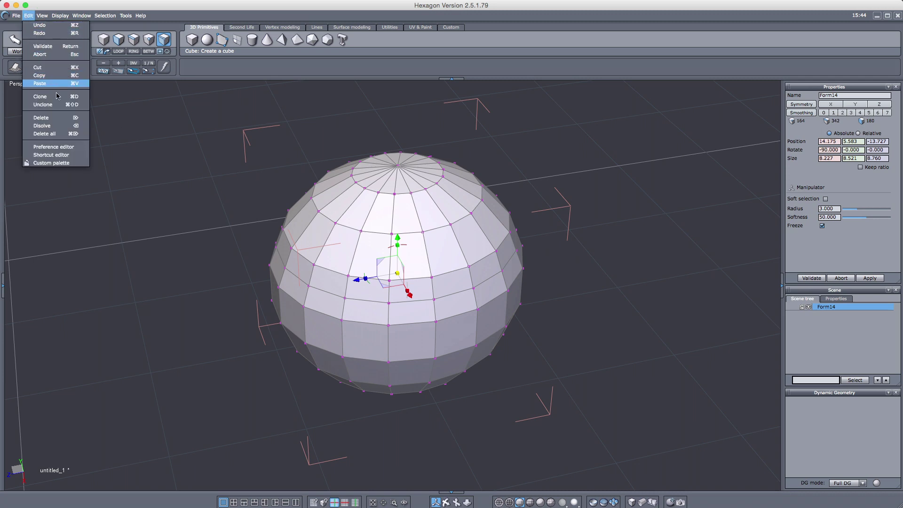
pyautogui.click(64, 156)
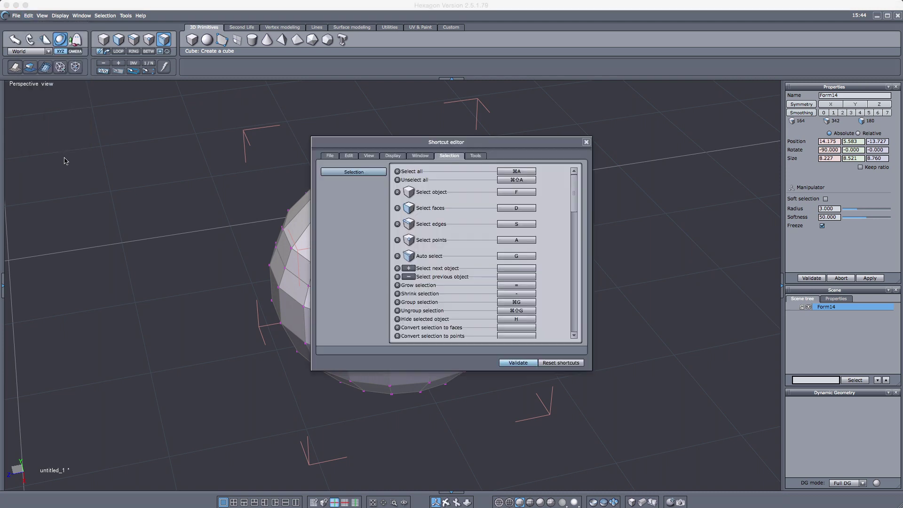
pyautogui.click(474, 158)
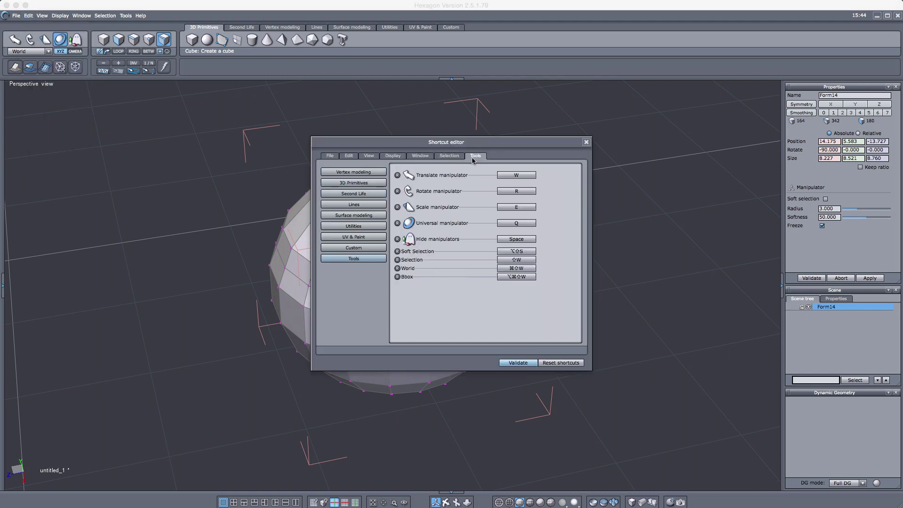
# Assign W to the Translate manipulator, confirming the redefinition
pyautogui.click(527, 178)
pyautogui.press('w')
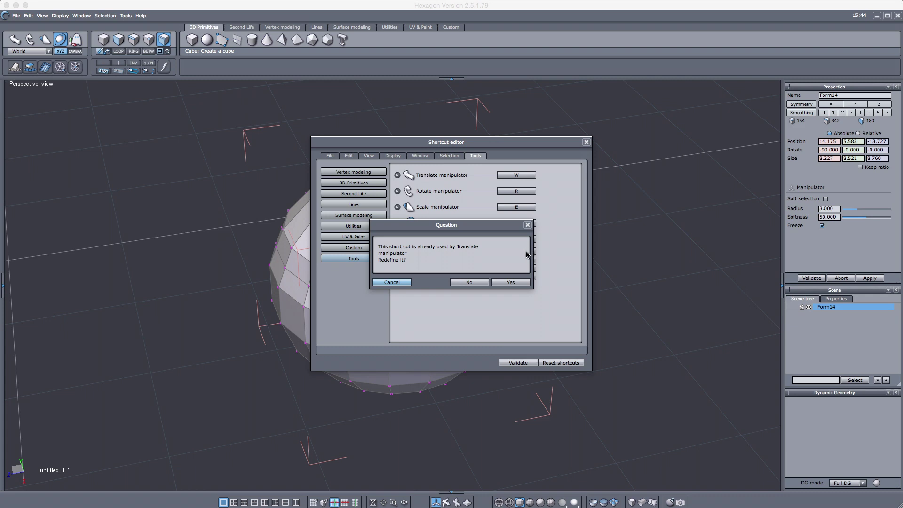
pyautogui.click(517, 283)
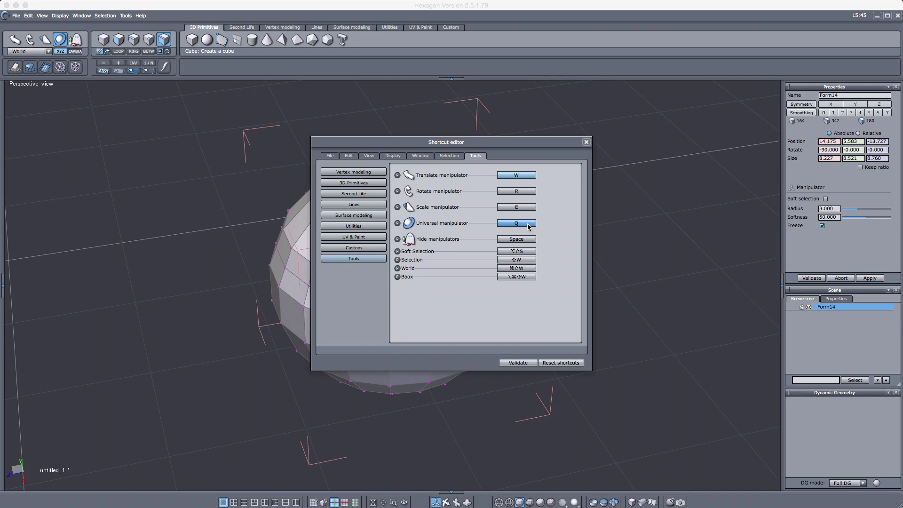
# Review the object, face, edge, point and Auto select shortcuts (F, D, S, A, G), then Validate
pyautogui.click(455, 159)
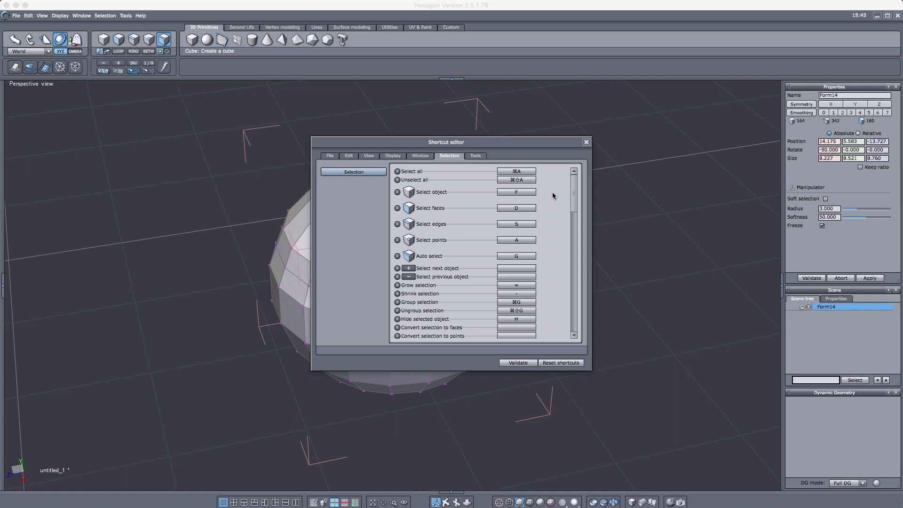
pyautogui.click(530, 193)
pyautogui.click(527, 210)
pyautogui.click(526, 224)
pyautogui.click(529, 241)
pyautogui.click(530, 257)
pyautogui.click(519, 363)
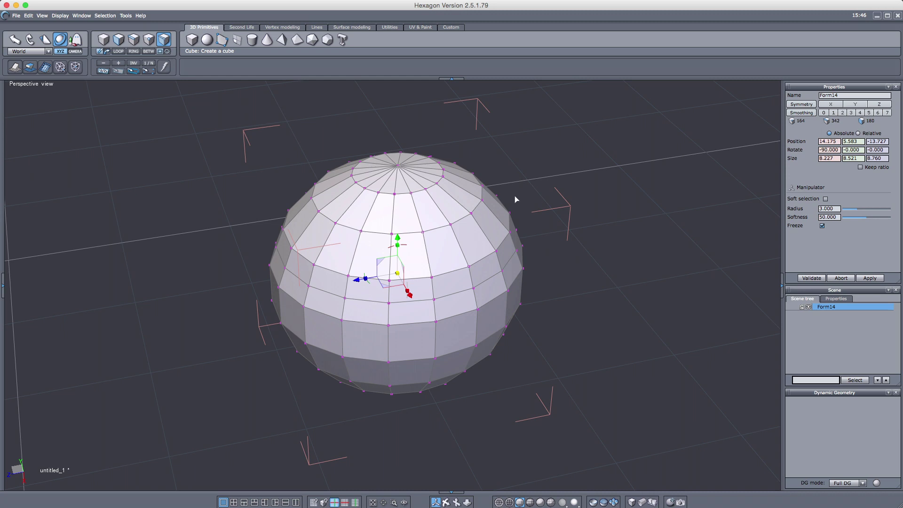
pyautogui.press('r')
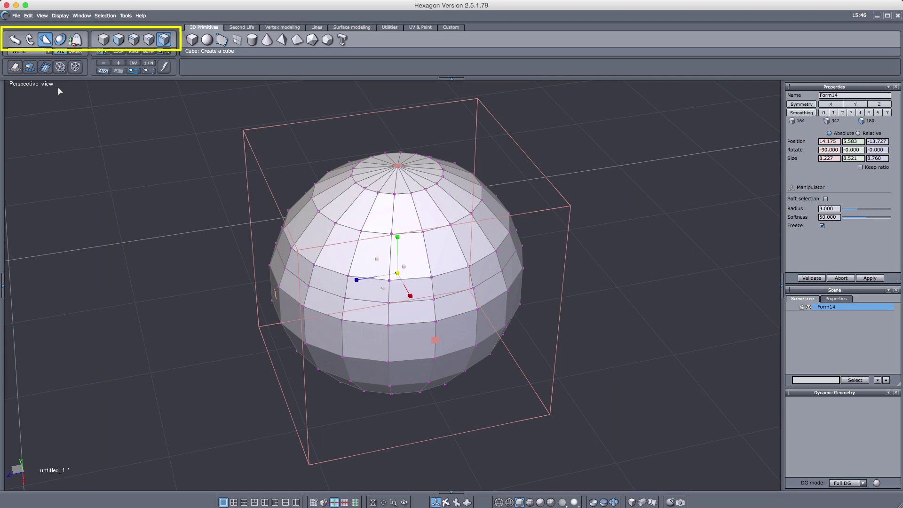
pyautogui.press('F4')
pyautogui.press('F3')
pyautogui.press('F2')
pyautogui.press('F1')
pyautogui.press('F3')
pyautogui.press('F4')
pyautogui.press('F3')
pyautogui.press('F2')
pyautogui.press('F1')
pyautogui.press('F5')
pyautogui.press('F4')
pyautogui.press('F9')
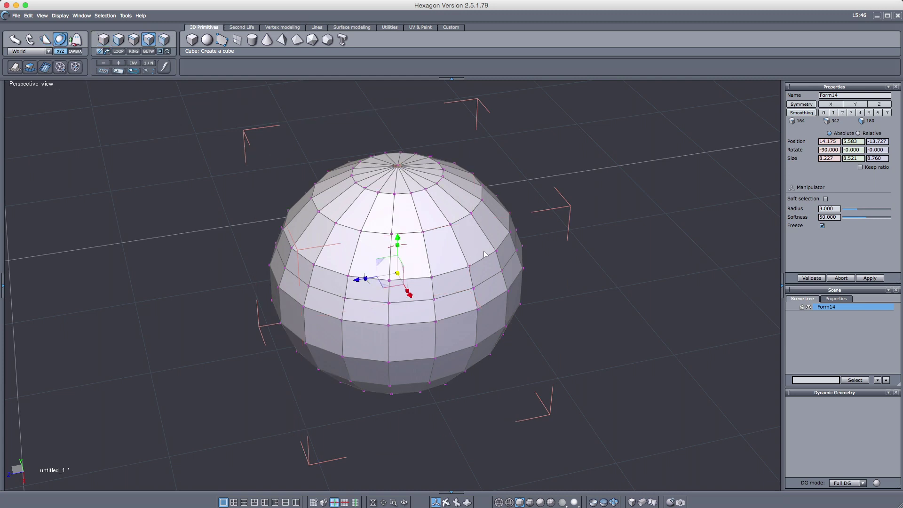